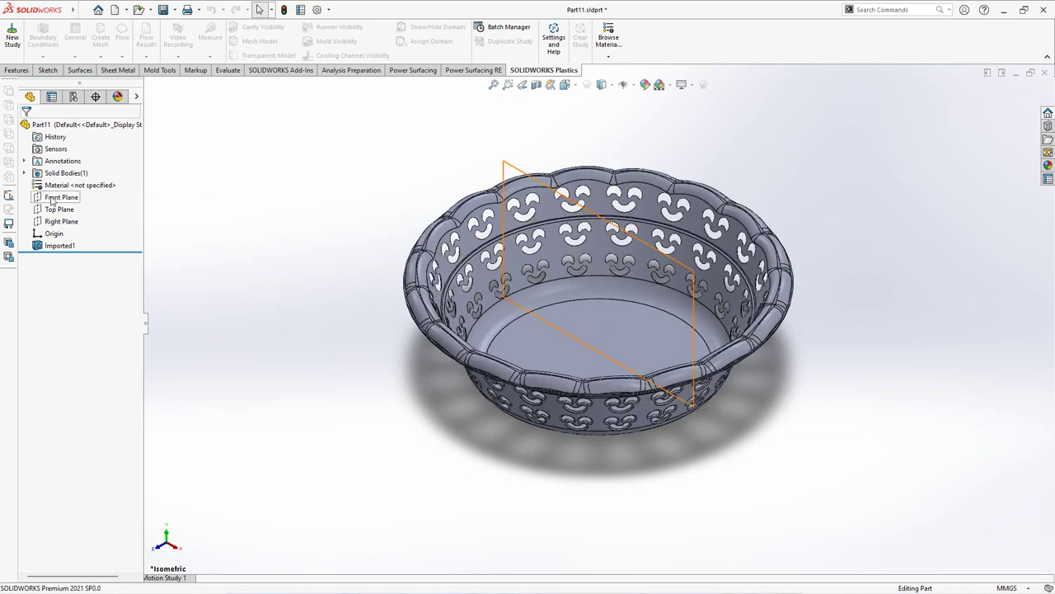
Start a sketch on the Front Plane and select the upper wall and ledge arc silhouette edges for Convert Entities
click(51, 200)
click(41, 178)
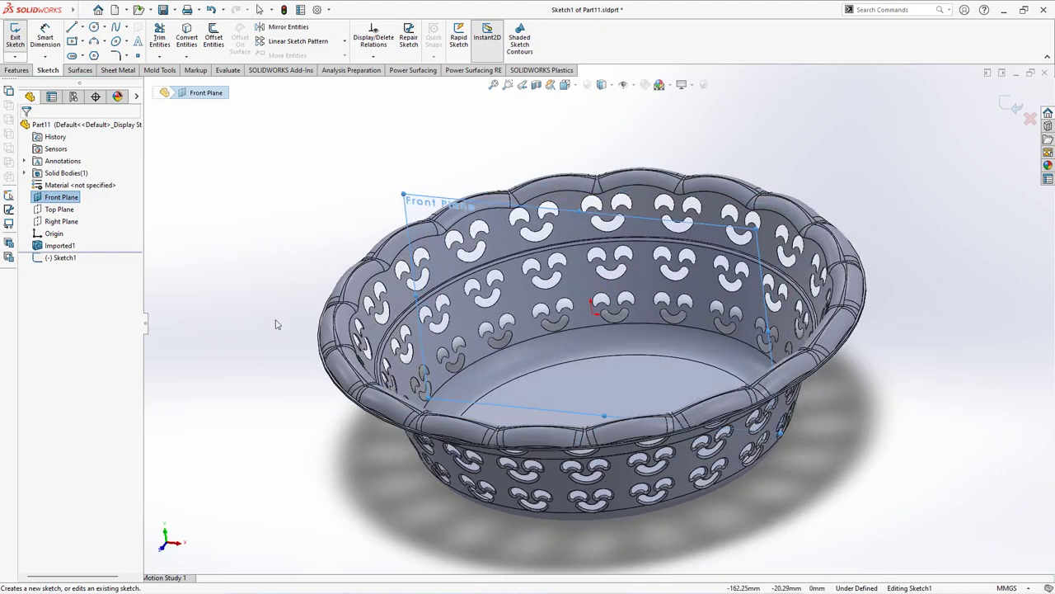
click(186, 37)
scroll(391, 398, down, 8)
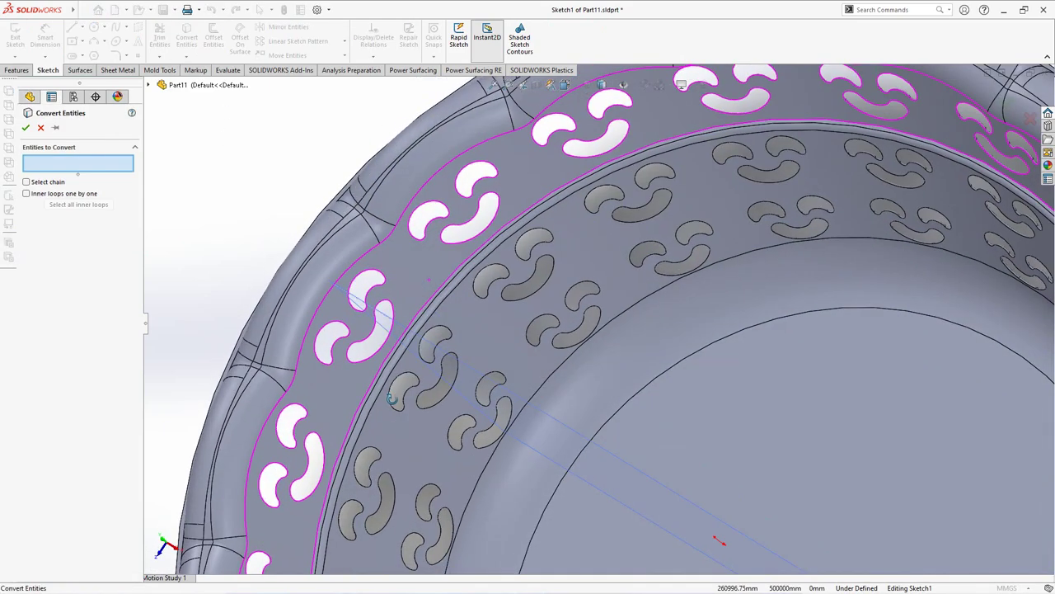
click(355, 301)
scroll(416, 363, down, 5)
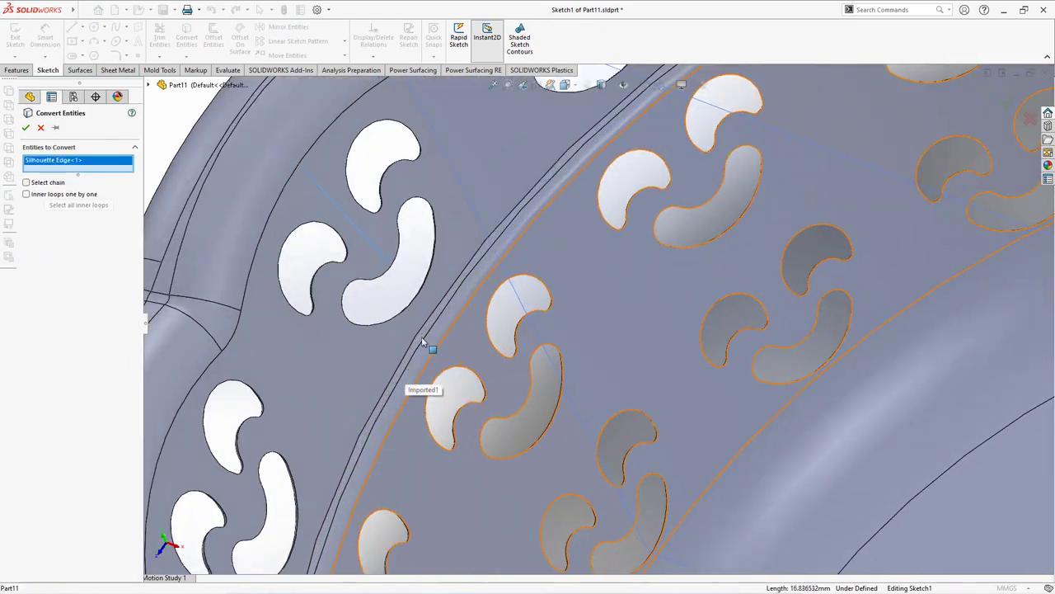
click(449, 319)
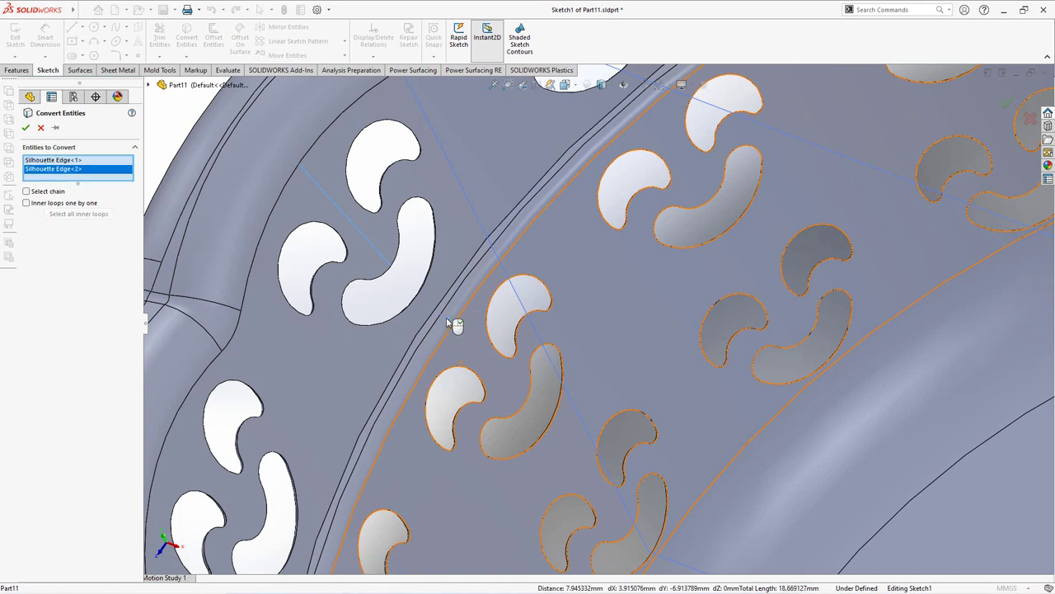
Add the lower wall silhouette, bottom corner arc and circular floor edge to the selection and convert them into sketch geometry
middle_drag(448, 318, 463, 304)
scroll(464, 304, up, 2)
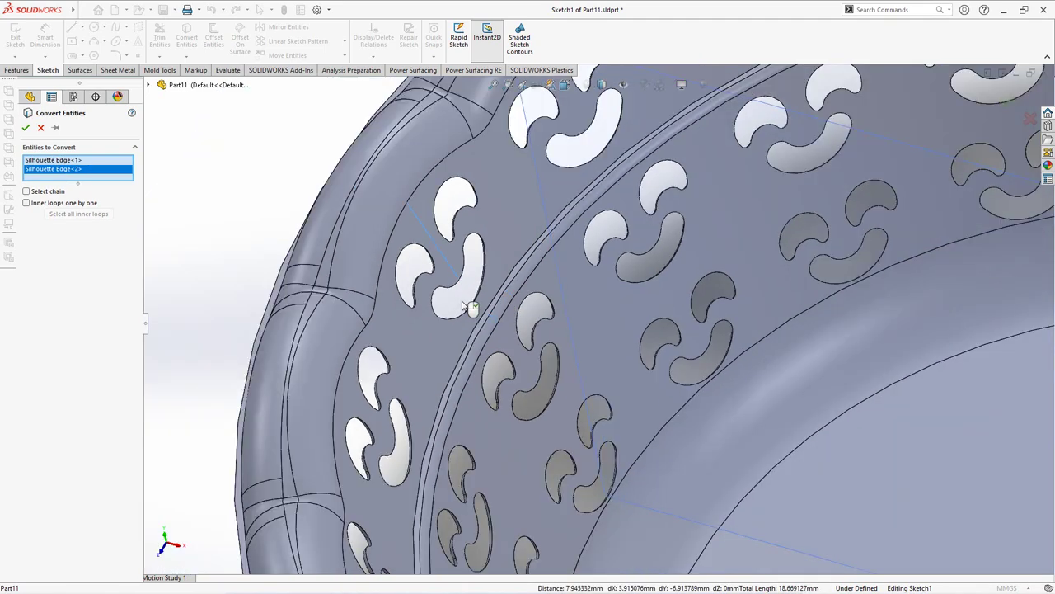
click(502, 328)
scroll(507, 330, up, 5)
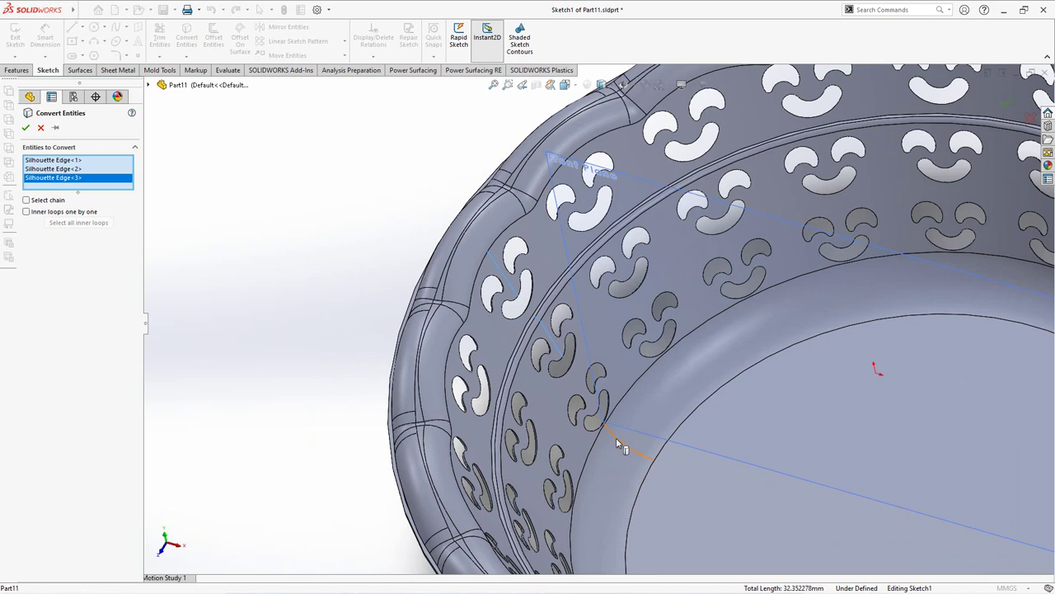
click(616, 441)
scroll(619, 440, up, 2)
click(672, 384)
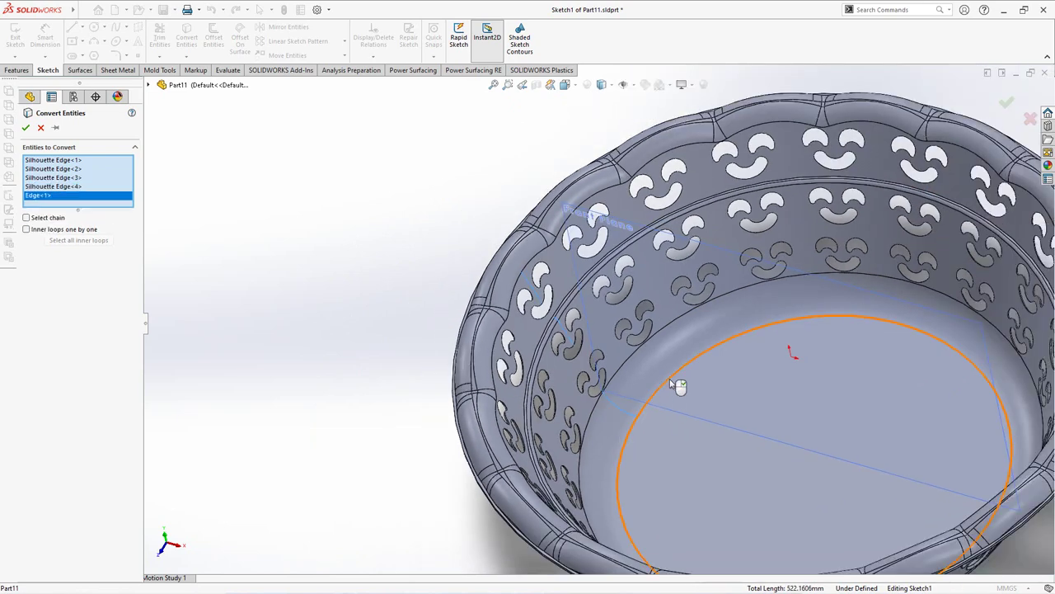
key(Return)
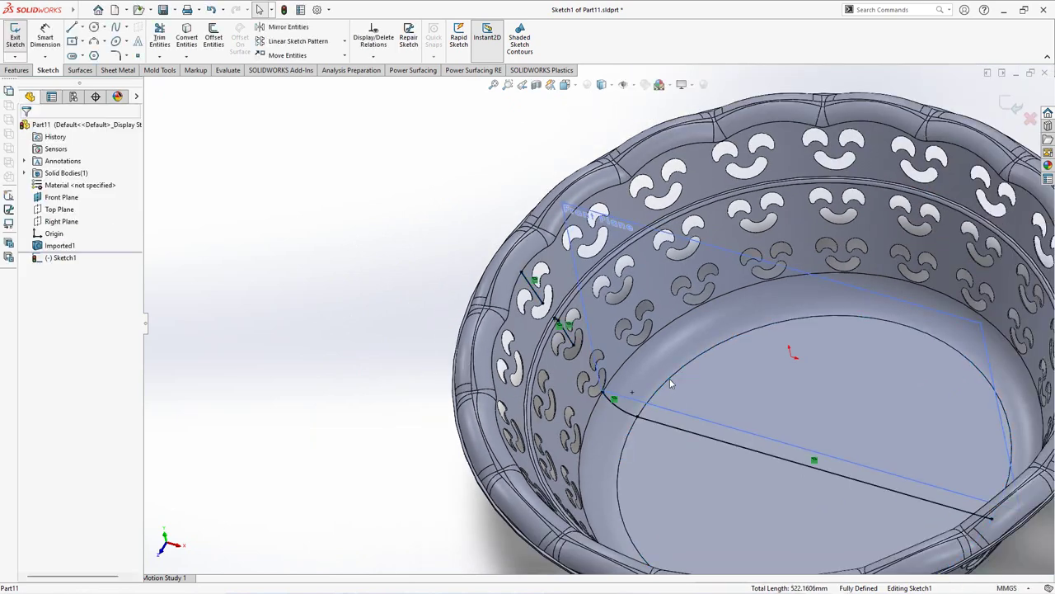
Sketch a vertical centerline from the origin down to the projected floor line
click(82, 27)
click(97, 55)
click(788, 356)
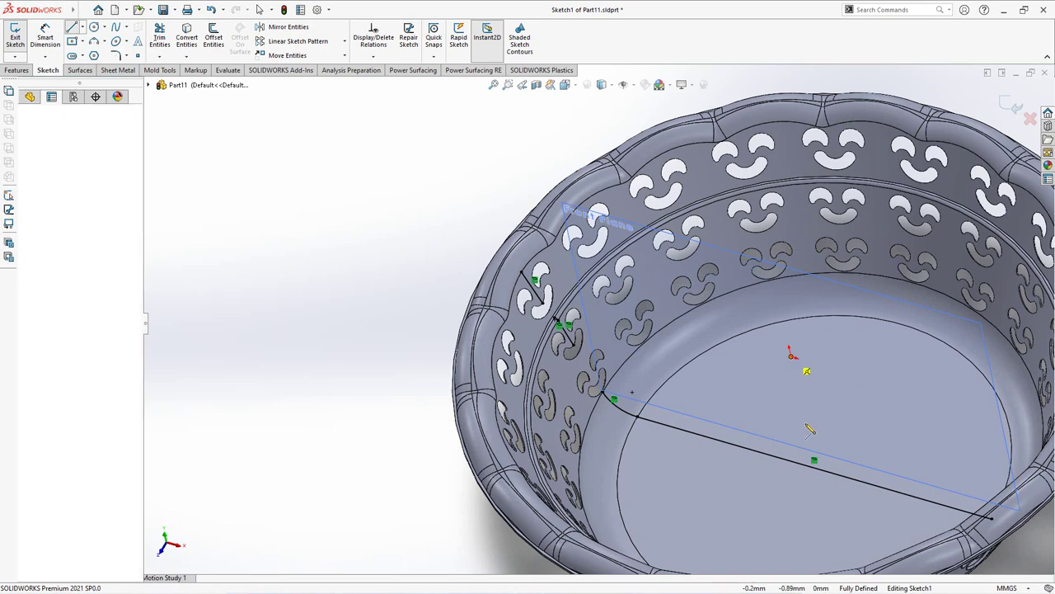
click(814, 464)
right_click(817, 459)
click(844, 463)
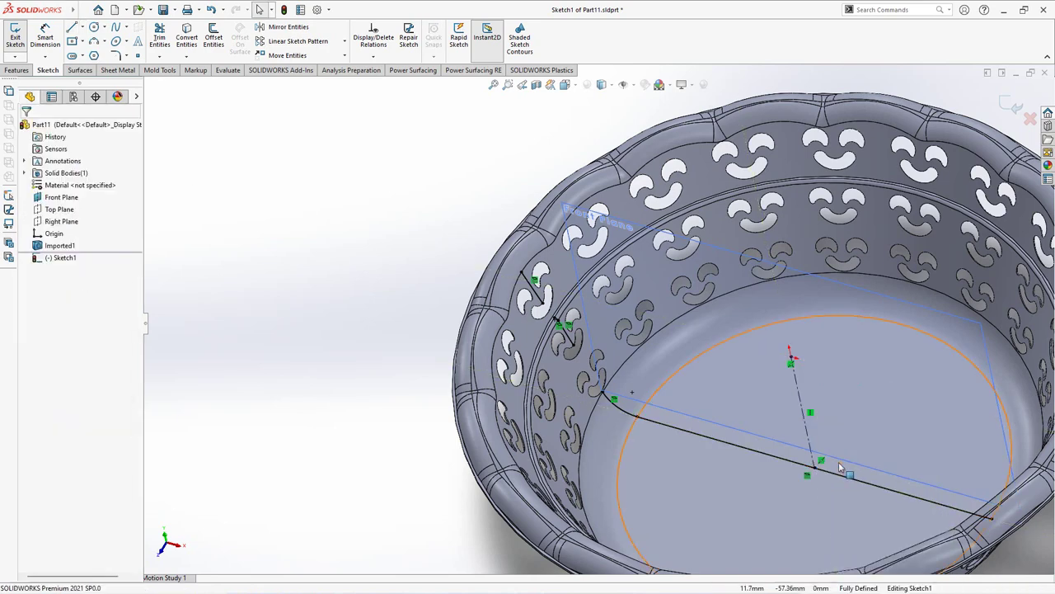
Extend the upper wall line by its lower endpoint and constrain that endpoint to the outer edge of the ledge
scroll(600, 341, down, 10)
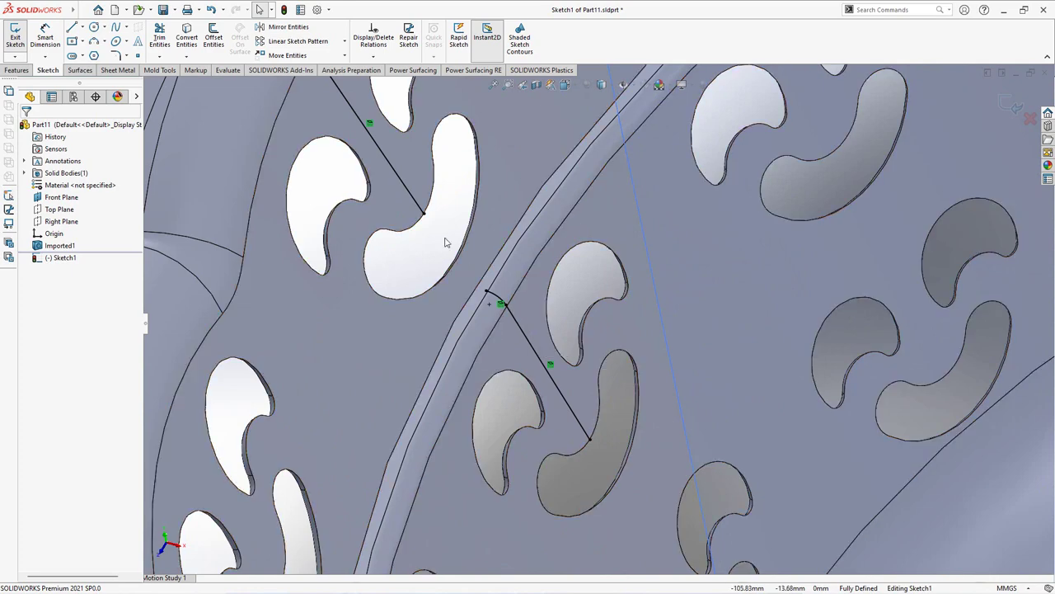
drag(424, 214, 438, 235)
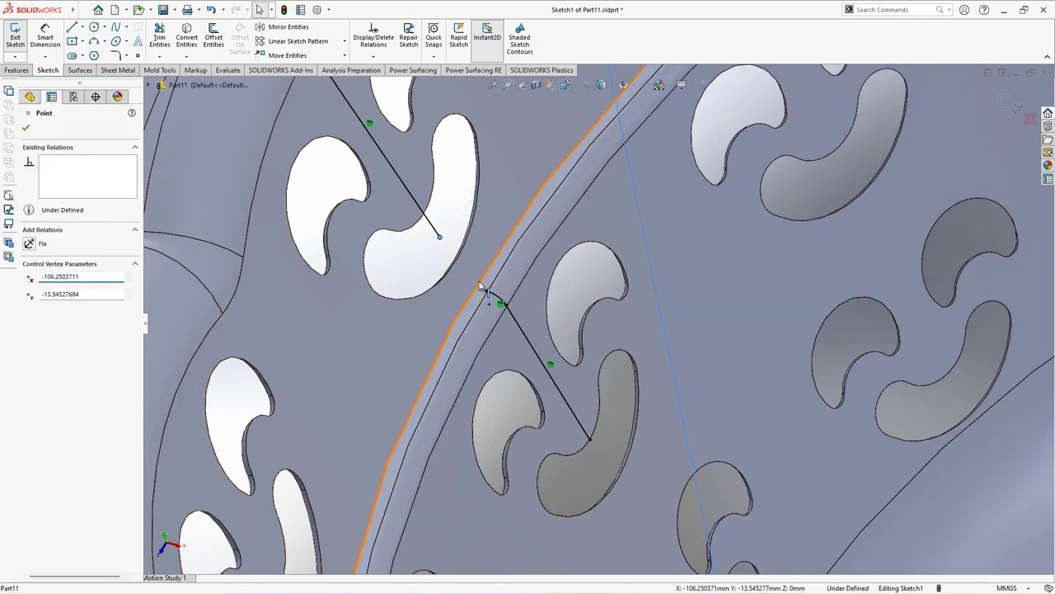
ctrl+click(520, 263)
click(543, 232)
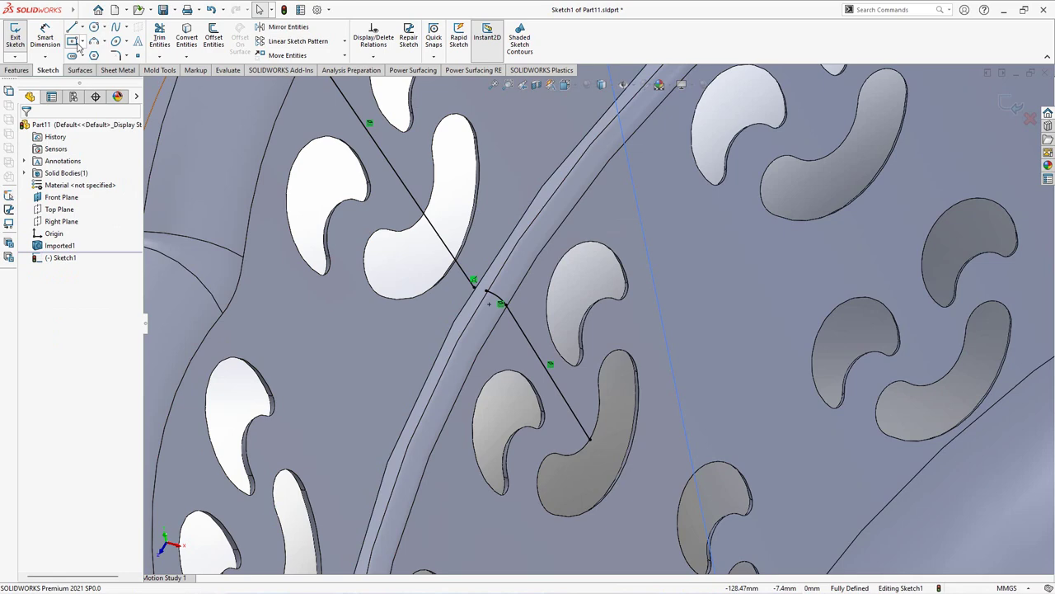
Sketch a short line joining the upper wall line's lower end to the start of the ledge arc
key(l)
click(487, 295)
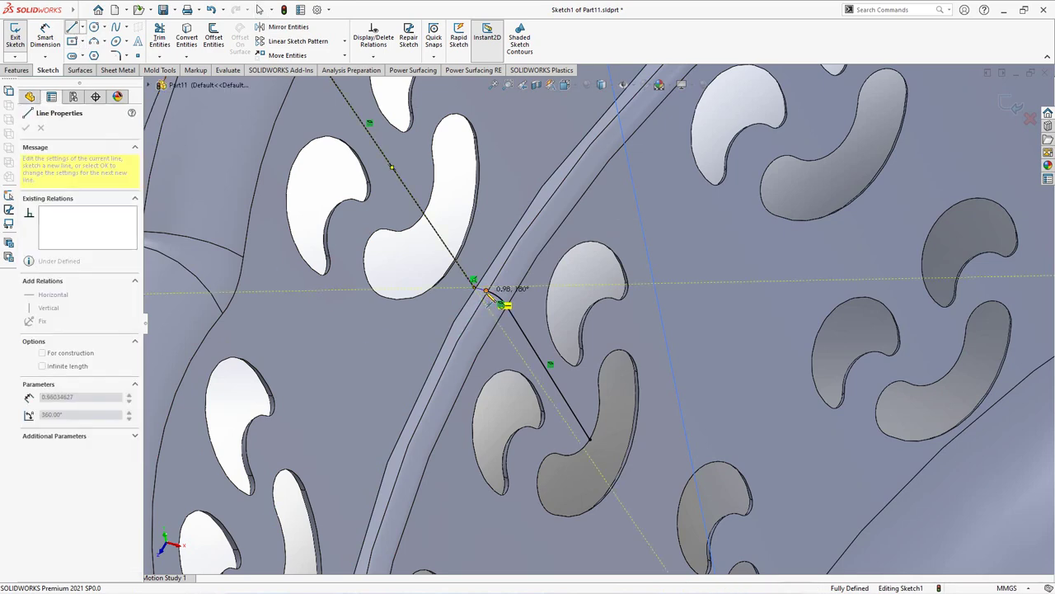
click(487, 291)
right_click(486, 291)
click(498, 302)
Extend the lower wall line with Extend Entities until it meets the bottom corner arc
scroll(499, 302, up, 5)
scroll(665, 451, down, 3)
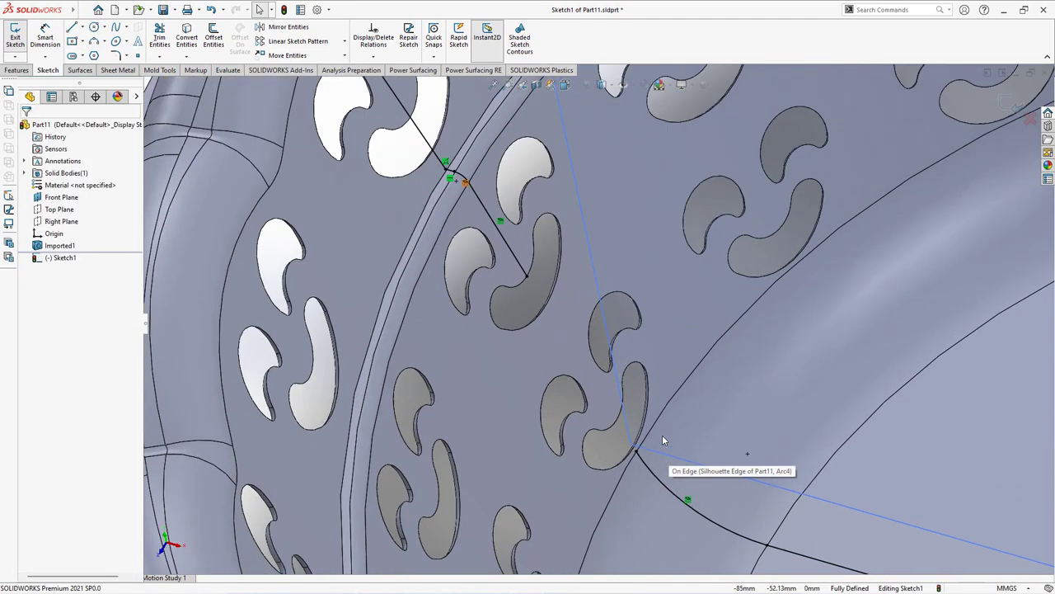
click(159, 56)
click(177, 80)
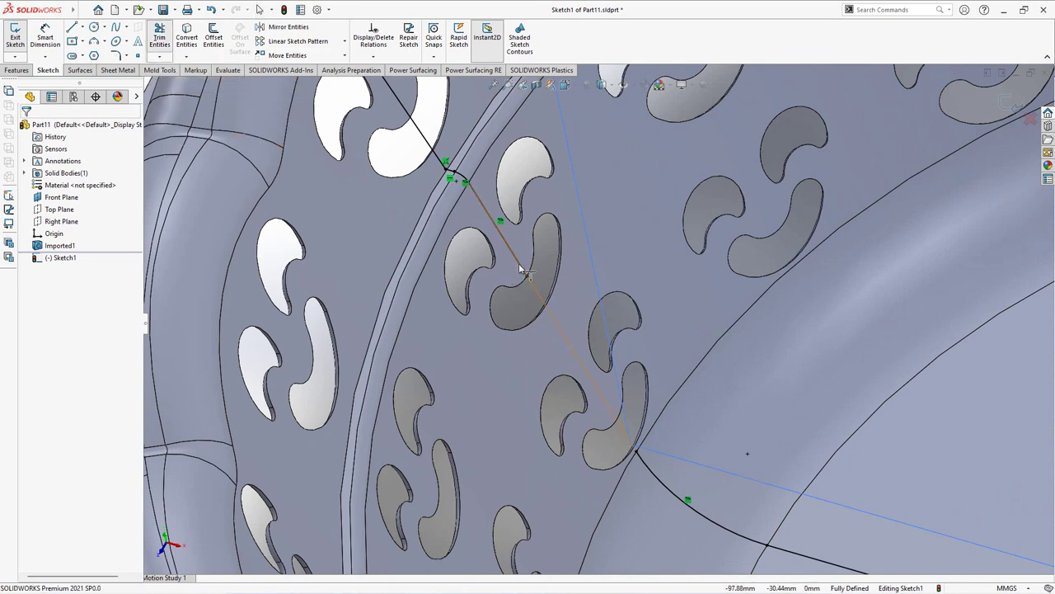
scroll(521, 270, up, 5)
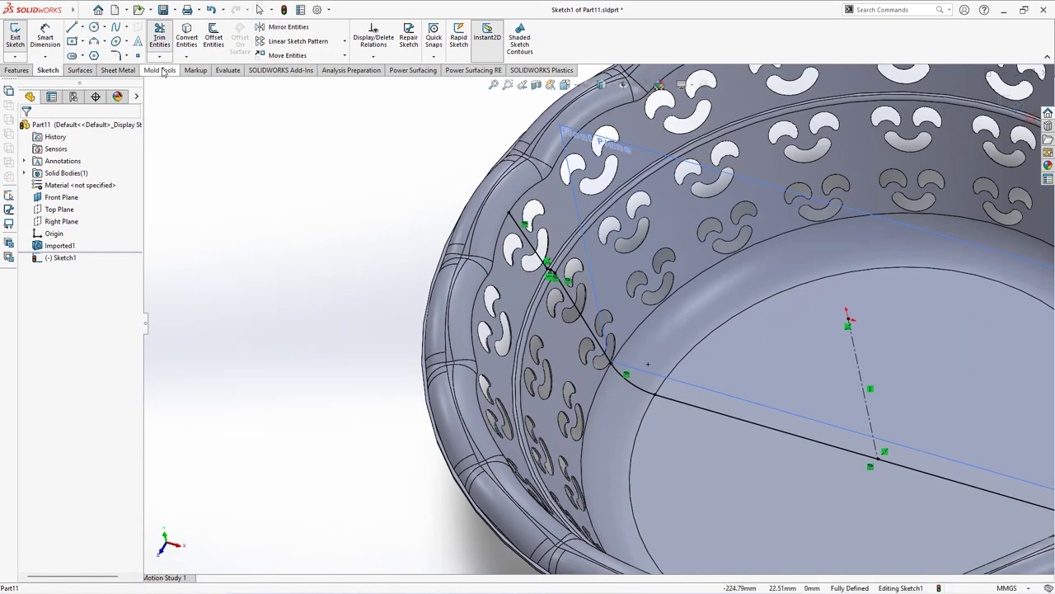
Trim away the half of the floor line beyond the centerline with Trim to closest
click(159, 56)
click(175, 71)
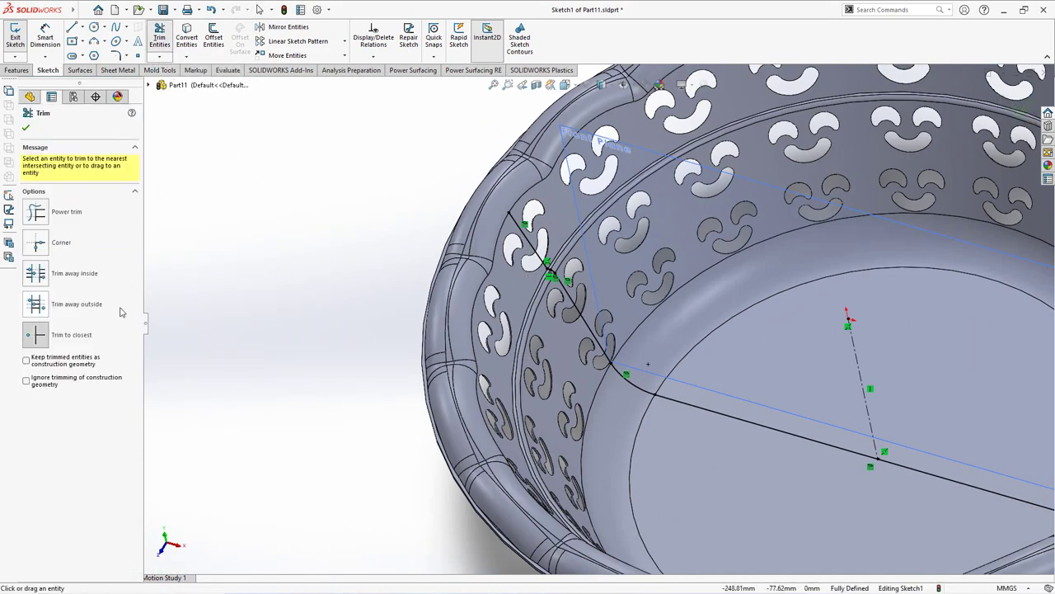
click(897, 464)
key(Return)
scroll(658, 355, up, 3)
middle_drag(657, 355, 666, 348)
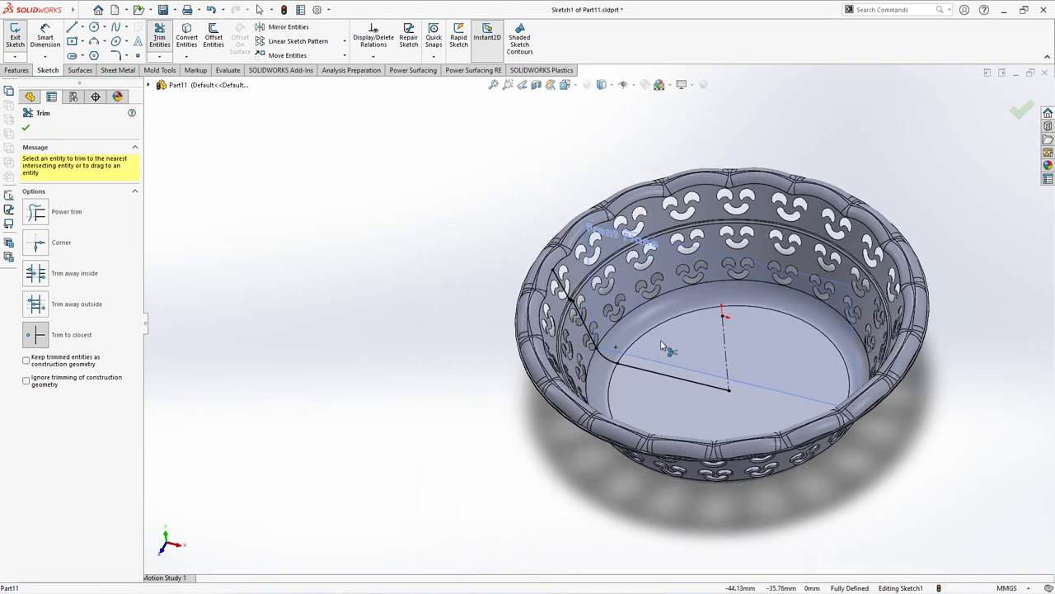
click(26, 128)
Create a revolved surface from the profile, turning it 360 degrees around the centerline
click(67, 70)
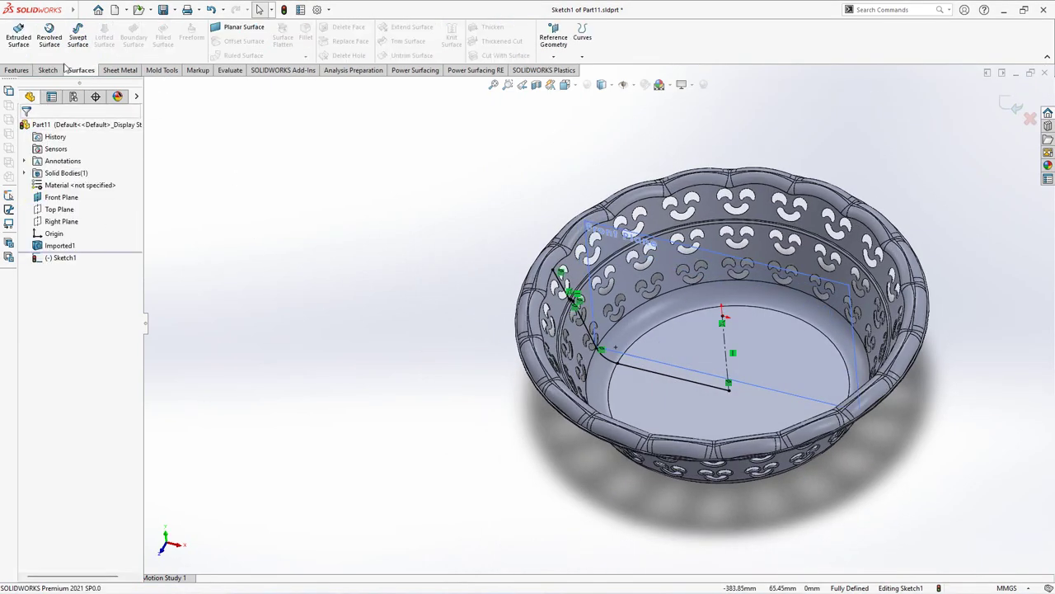
click(50, 47)
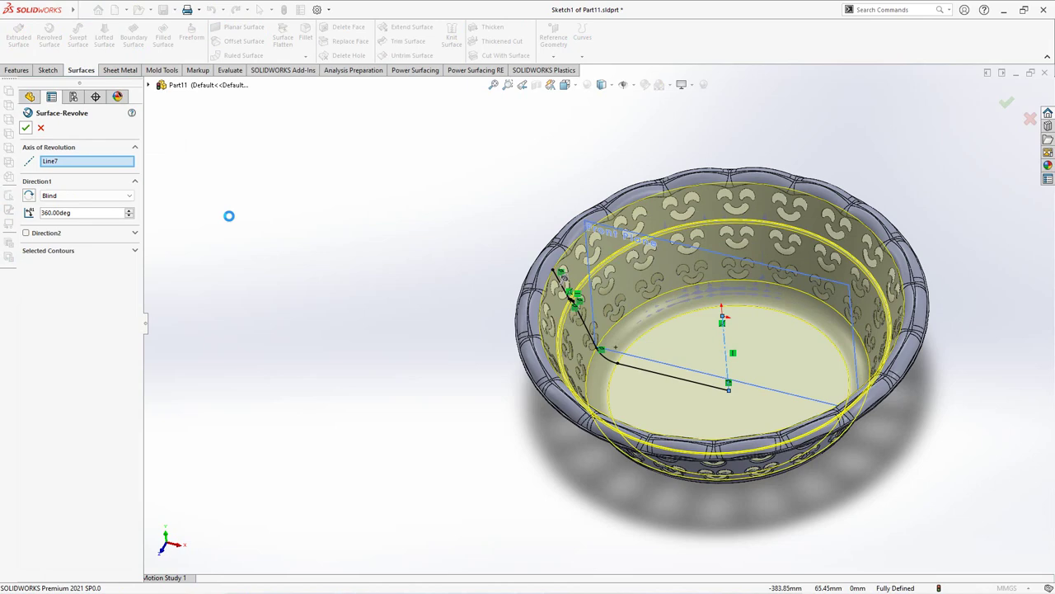
click(323, 255)
mouse_move(325, 256)
middle_down()
mouse_move(372, 248)
mouse_move(326, 260)
middle_up()
Roll the model back before the revolved surface and scale the basket uniformly by 1.018 about the origin
drag(126, 275, 121, 265)
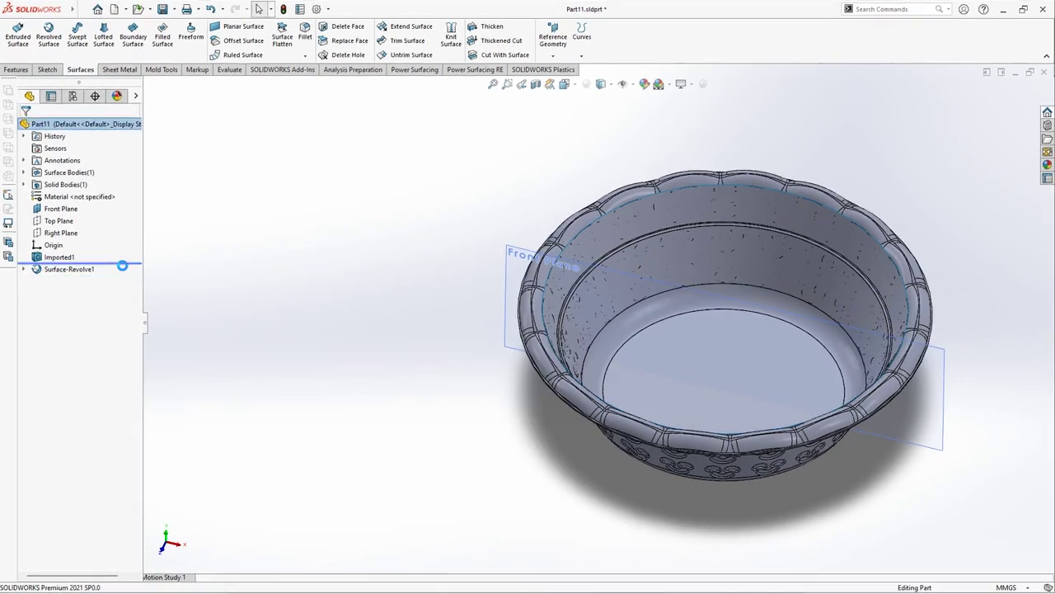
click(162, 71)
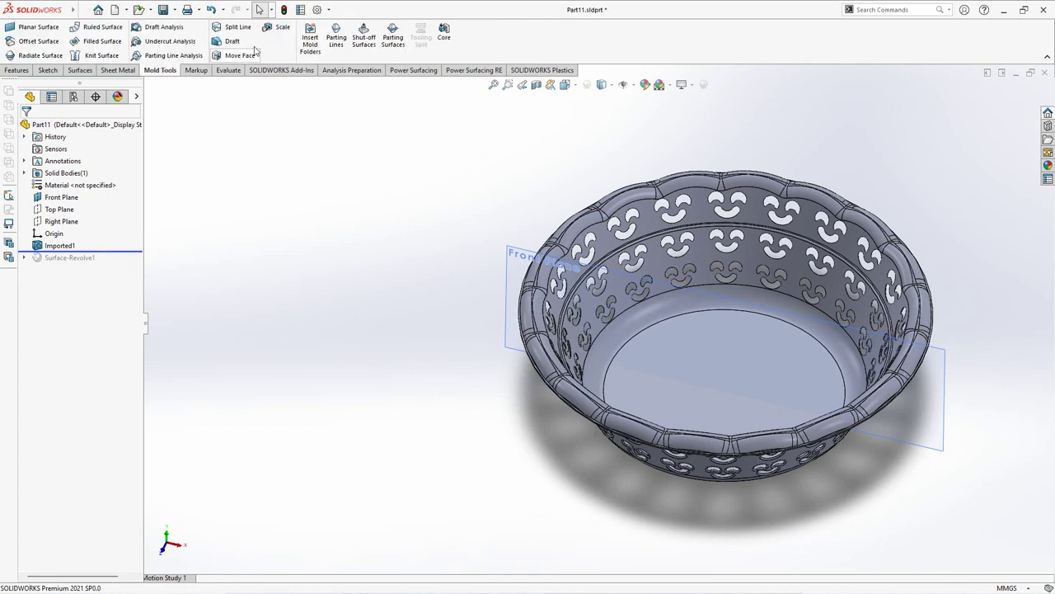
click(283, 31)
click(83, 170)
click(76, 189)
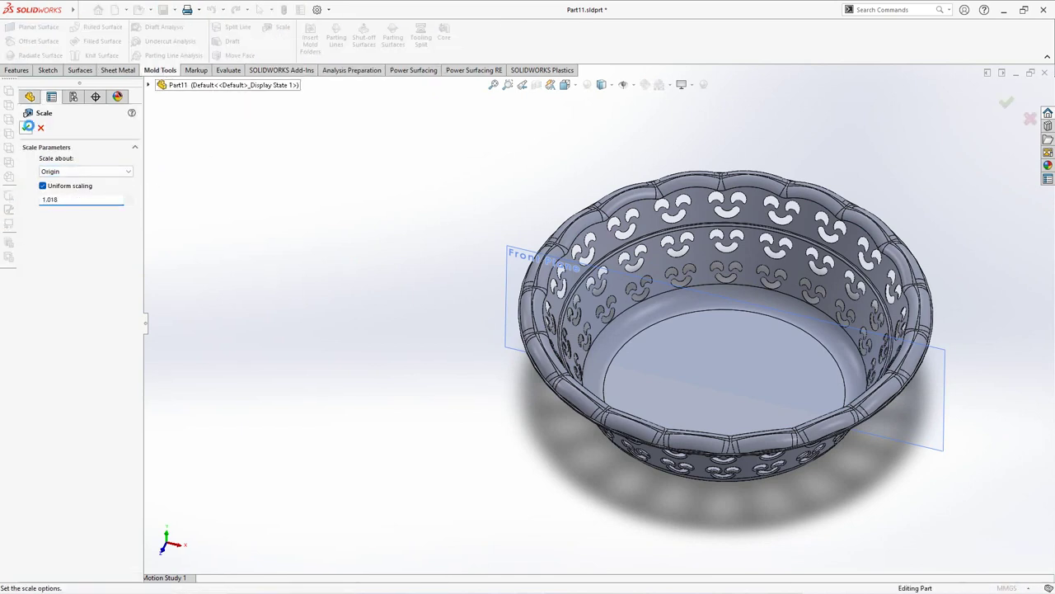
key(Return)
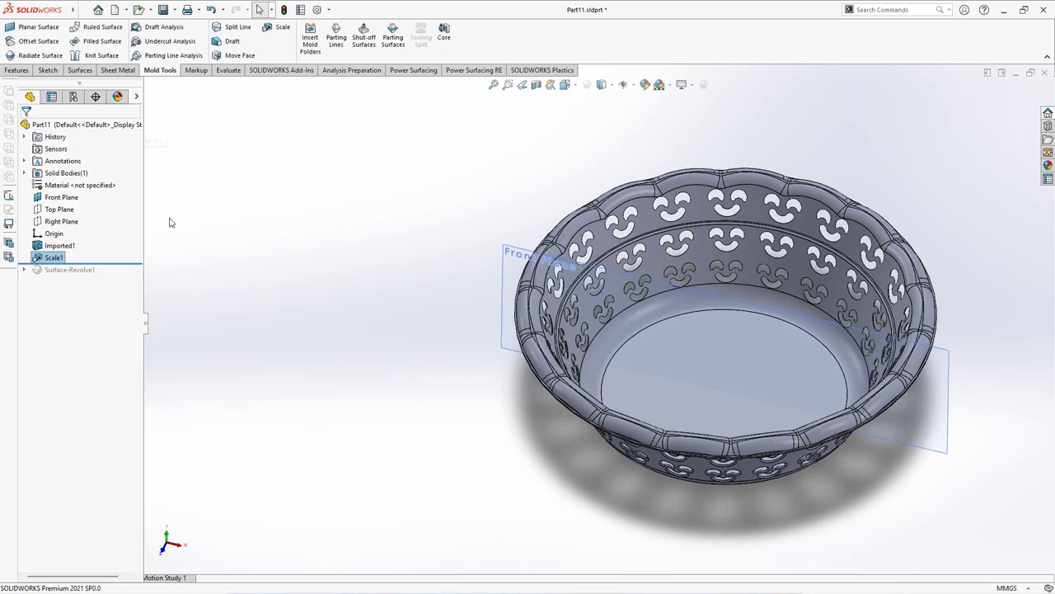
Roll the model forward past the revolved surface, and hide that surface and the Front Plane
drag(124, 270, 122, 275)
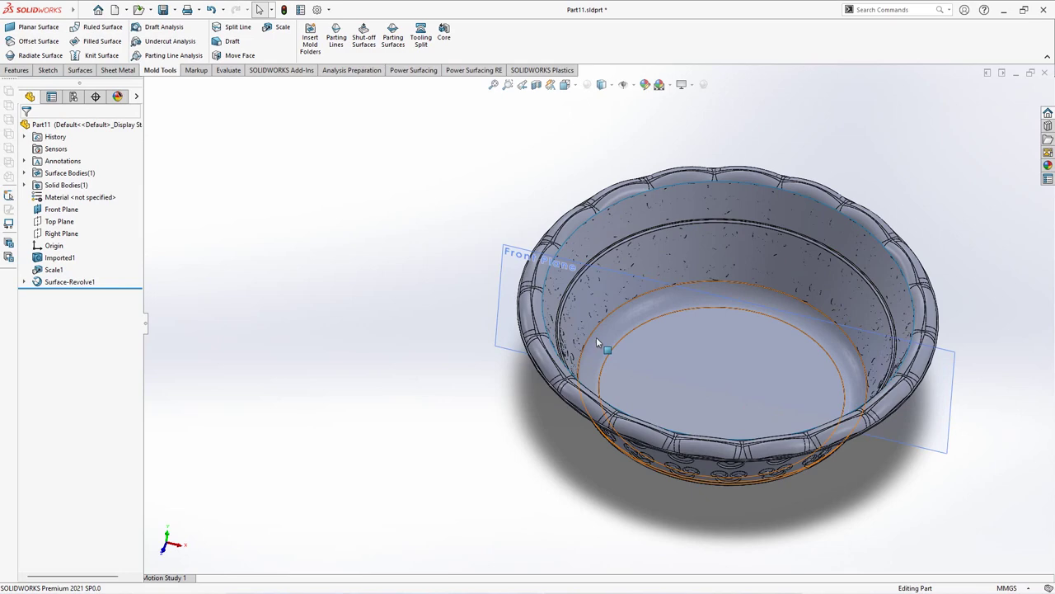
scroll(198, 334, down, 5)
click(70, 281)
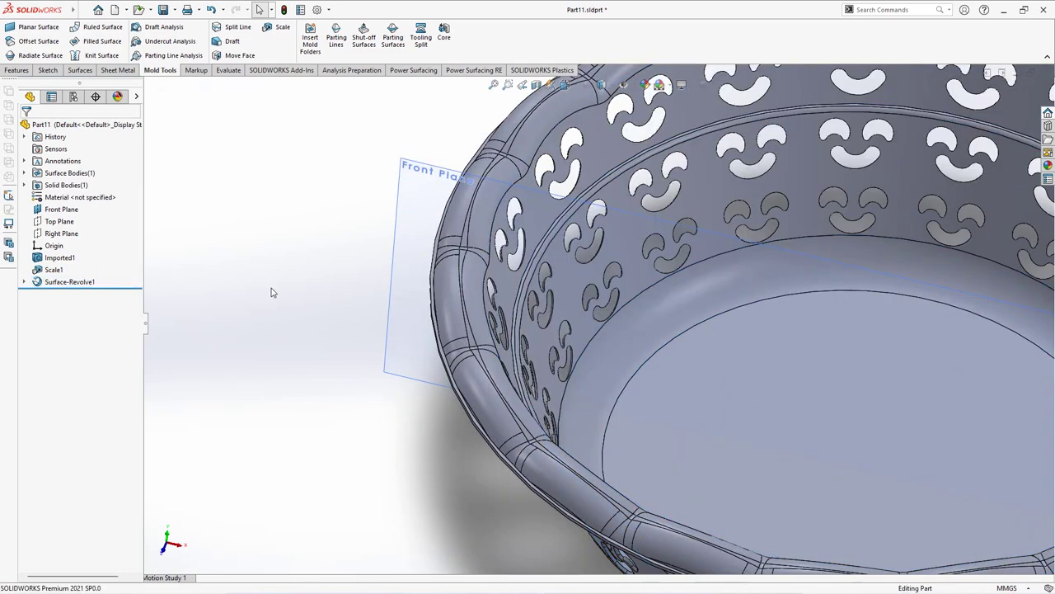
click(400, 229)
click(464, 189)
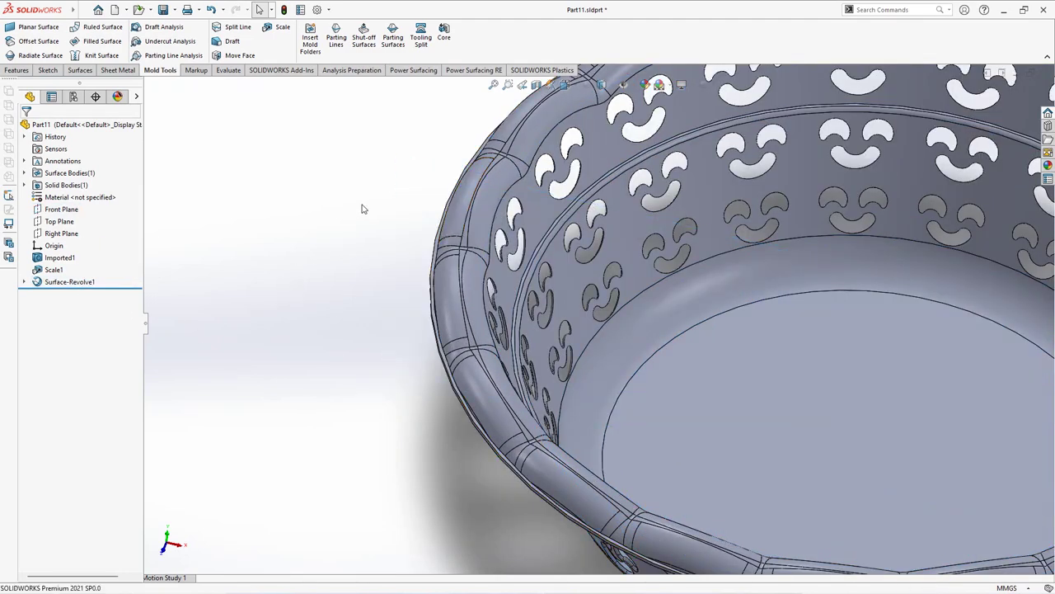
Set up an Offset Surface with a 0 mm distance and select the tangent faces around the basket's scalloped rim
scroll(208, 148, up, 1)
click(85, 73)
right_click(229, 37)
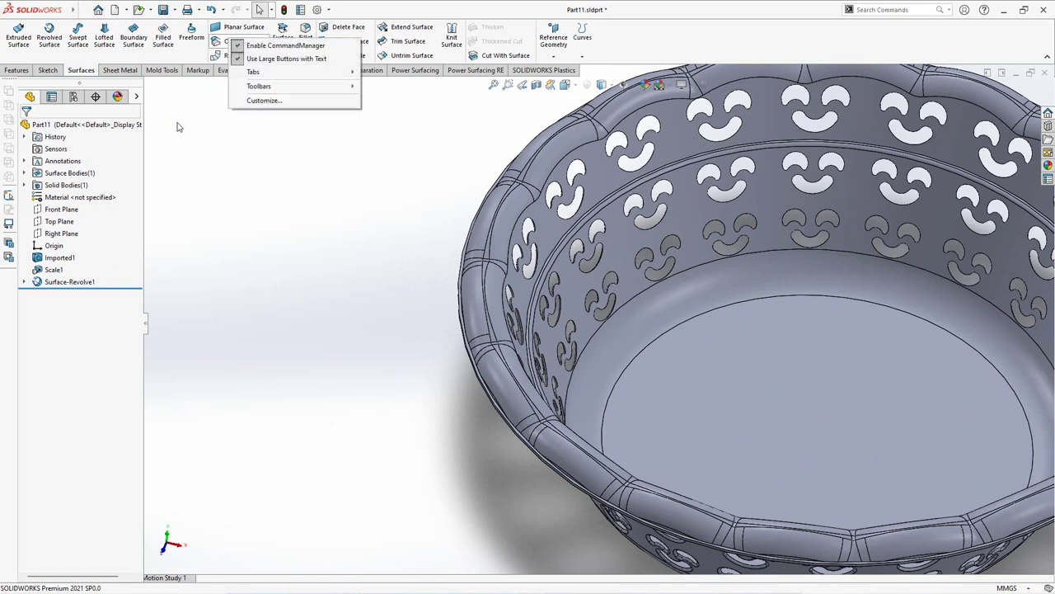
click(246, 185)
click(234, 41)
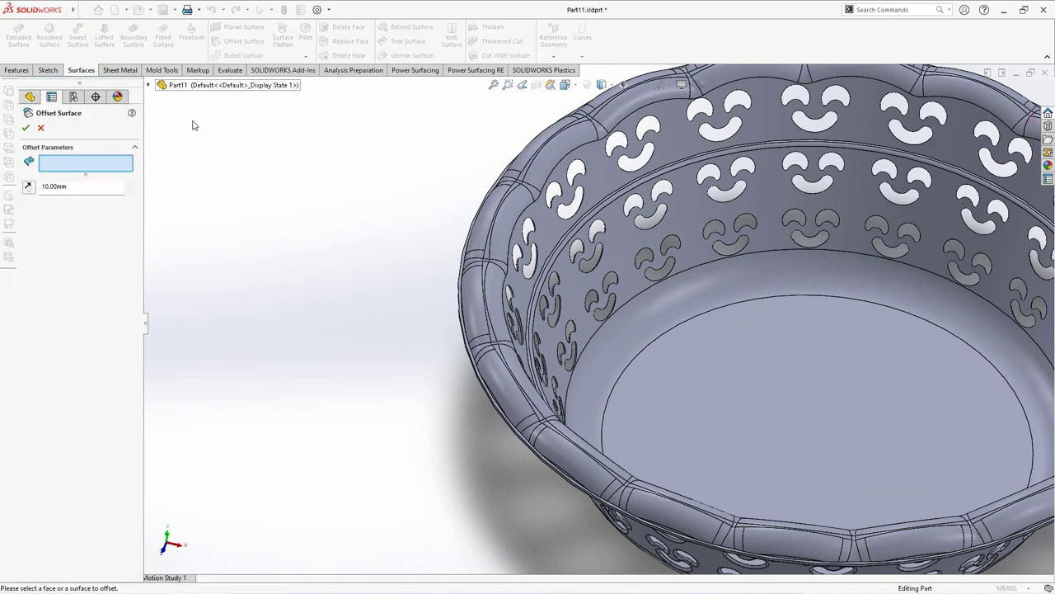
right_click(511, 213)
click(552, 298)
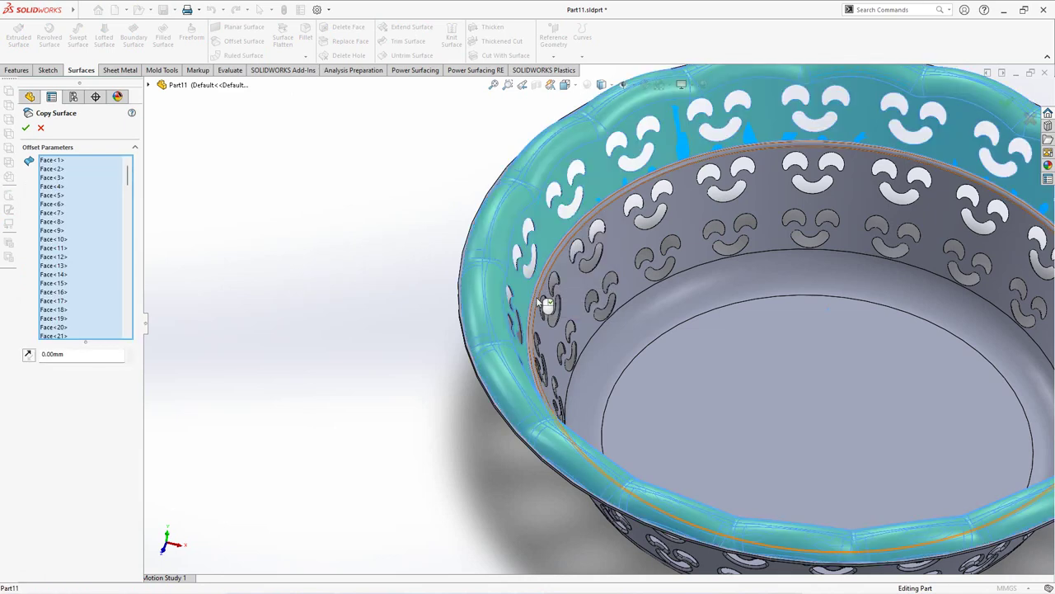
Refine the rim face selection with the remaining outer rim face, leave out the perforated inner wall, and create the surface copy
scroll(515, 297, down, 5)
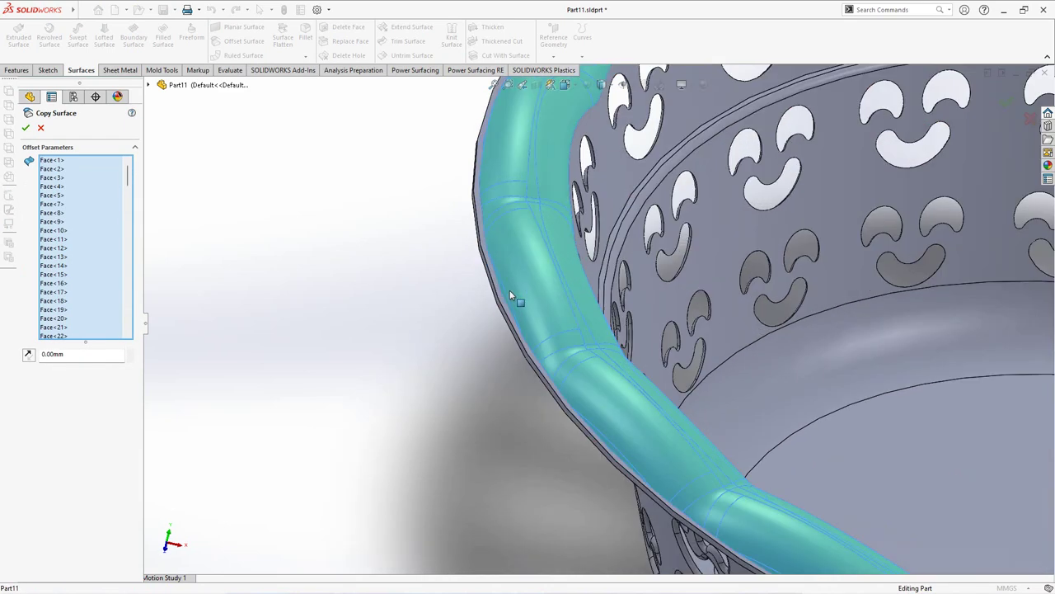
scroll(511, 300, down, 2)
middle_drag(506, 308, 542, 285)
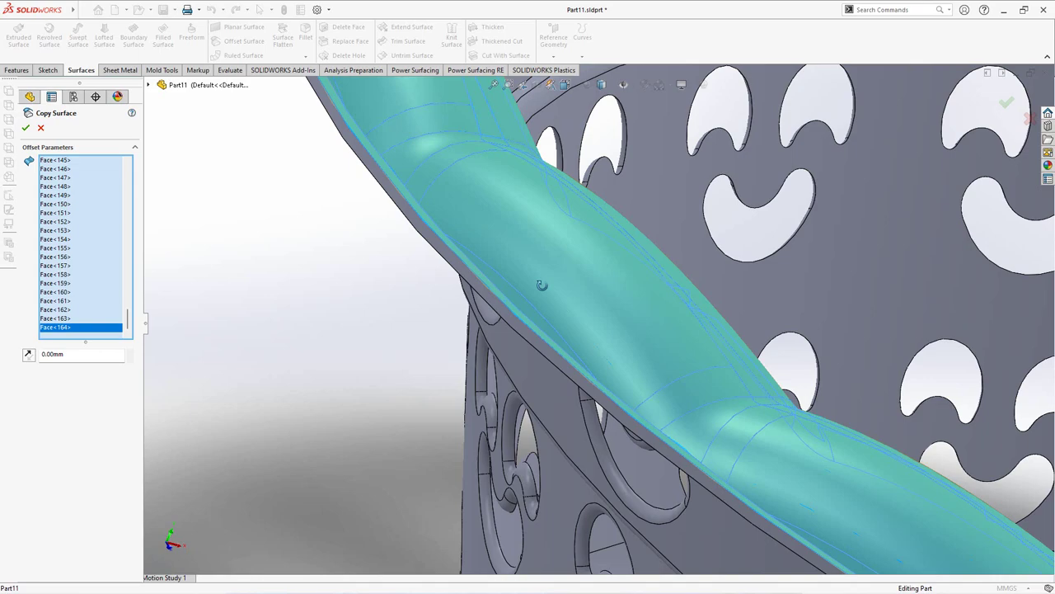
scroll(519, 307, up, 6)
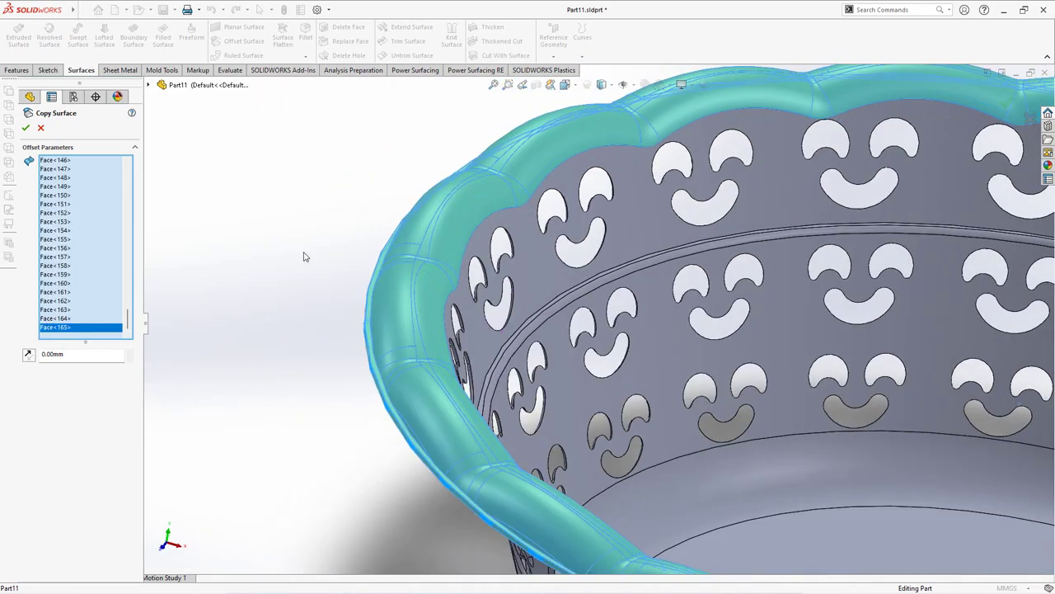
click(24, 127)
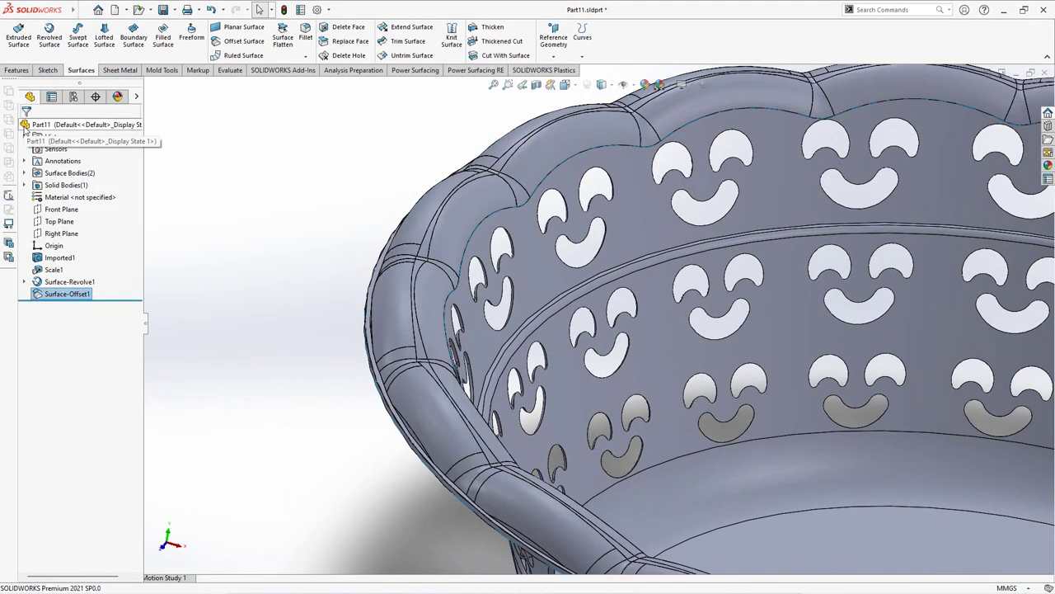
Hide the scaled basket solid body and show the revolved surface body along with the offset rim surface
click(24, 184)
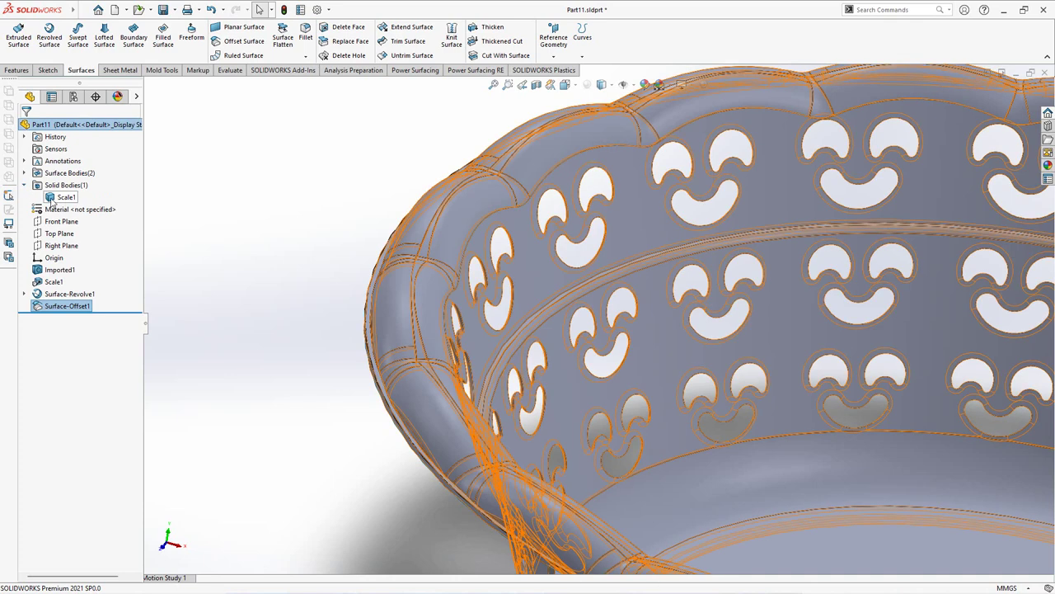
click(51, 197)
click(217, 193)
click(24, 173)
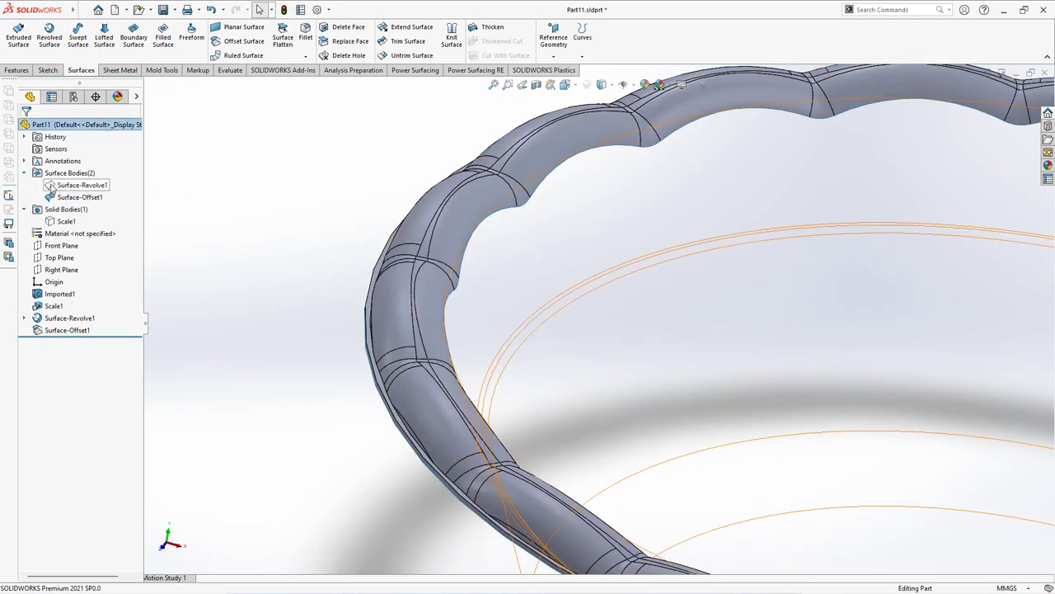
click(50, 187)
click(217, 193)
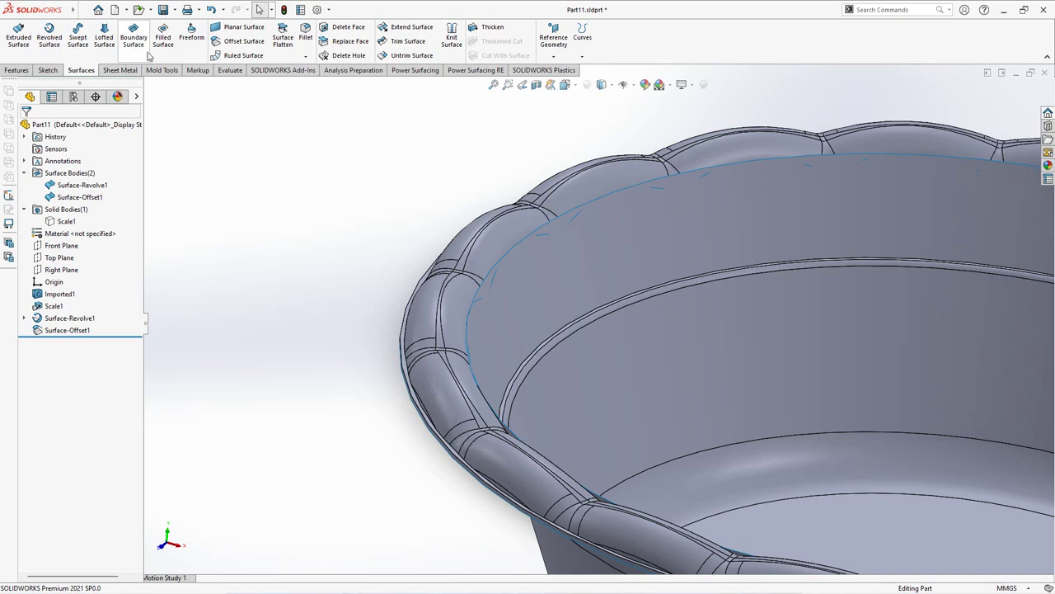
Trim the revolved surface with the offset rim surface as the tool, keeping the basket's wall and bottom portion
click(405, 41)
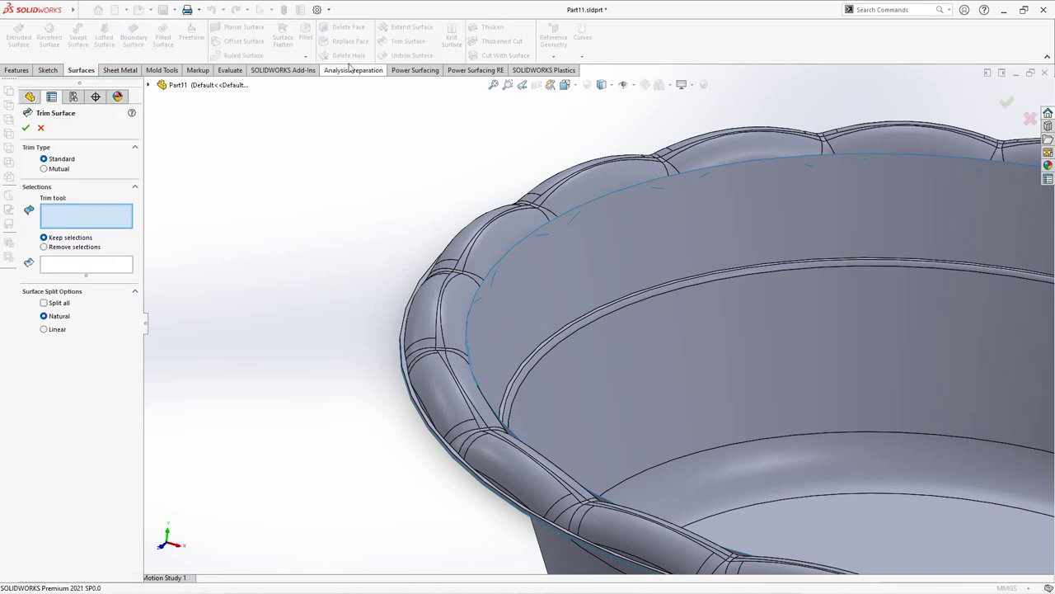
click(440, 302)
click(546, 337)
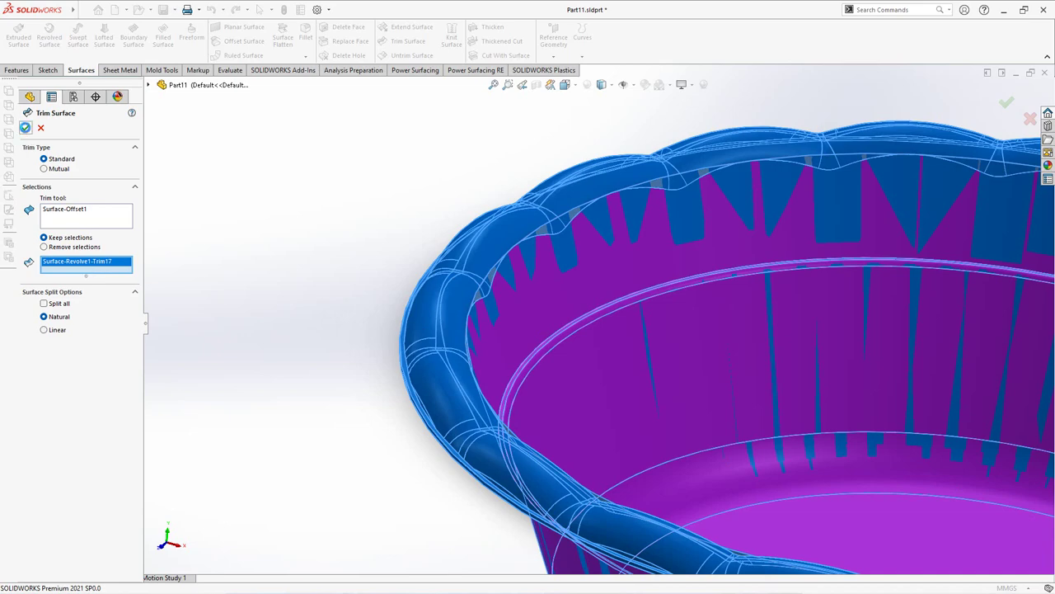
click(25, 127)
click(290, 256)
middle_drag(302, 262, 324, 220)
Knit the offset rim surface and the trimmed revolved surface into one surface with Merge entities enabled
click(451, 37)
click(507, 262)
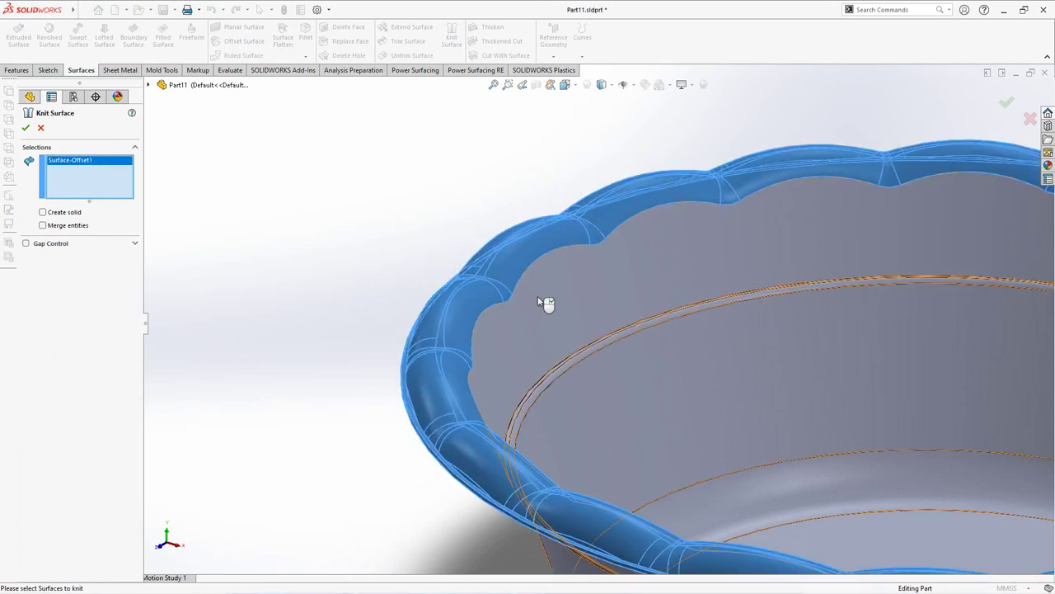
click(544, 302)
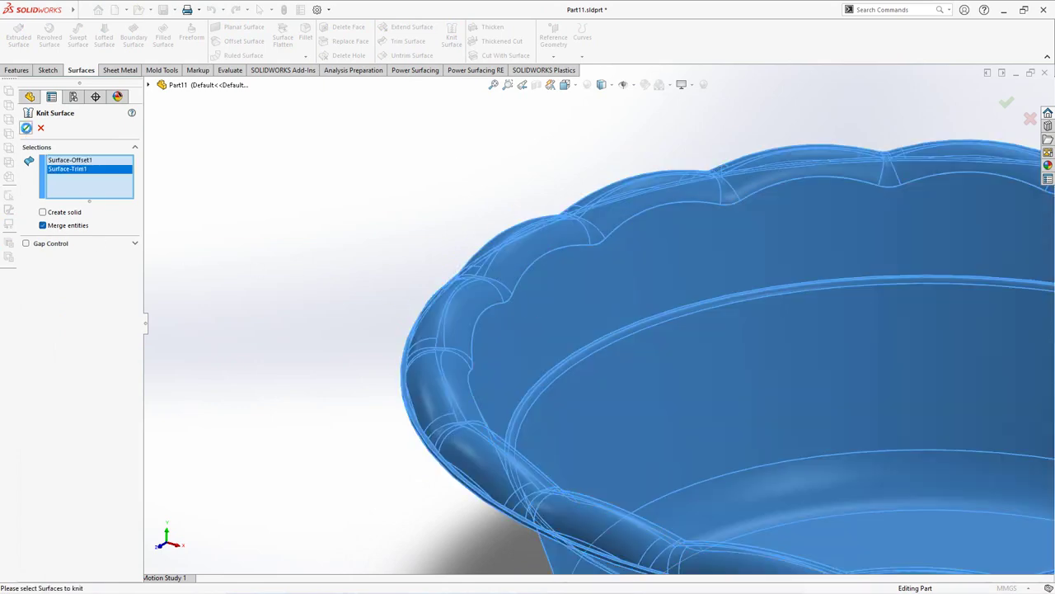
click(25, 128)
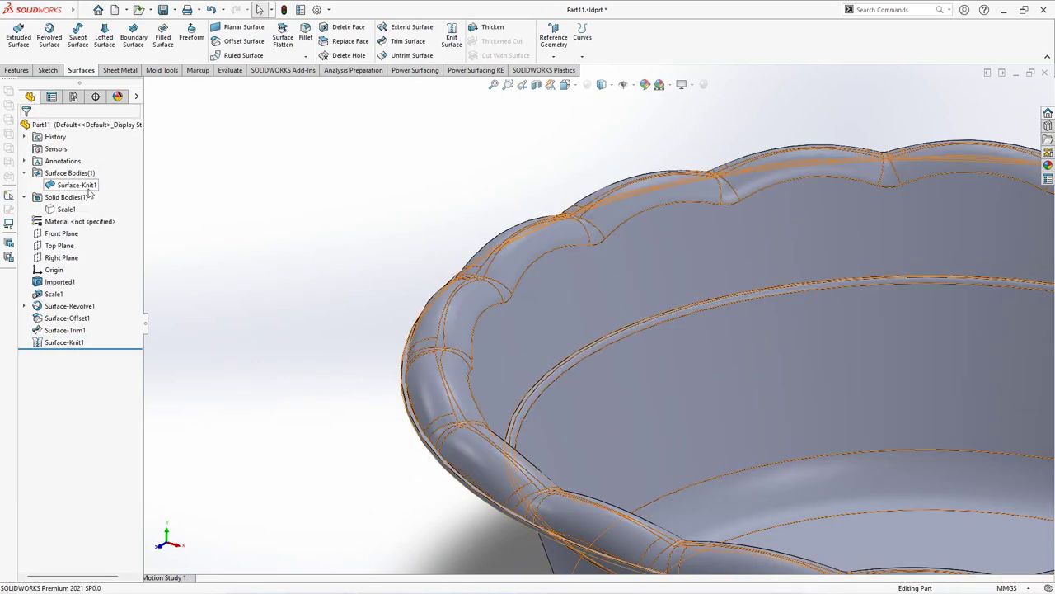
On the Front Plane, sketch a chain from the rim's outer edge: horizontal about 27 mm, sloping outward about 49 mm down, and a long horizontal line outward
scroll(287, 215, up, 3)
click(59, 234)
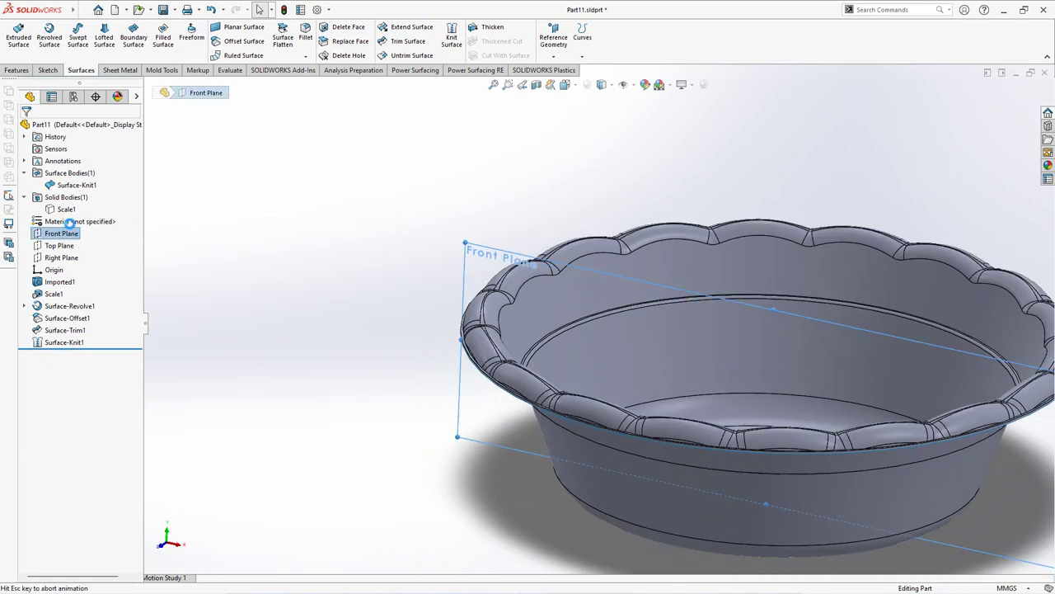
key(l)
scroll(188, 244, down, 5)
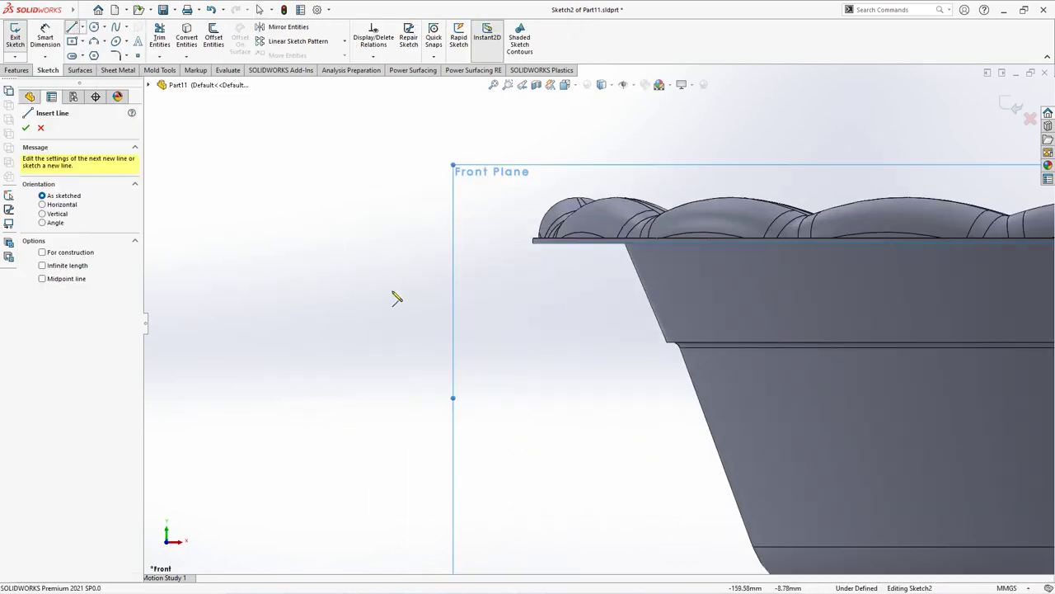
click(532, 241)
click(382, 242)
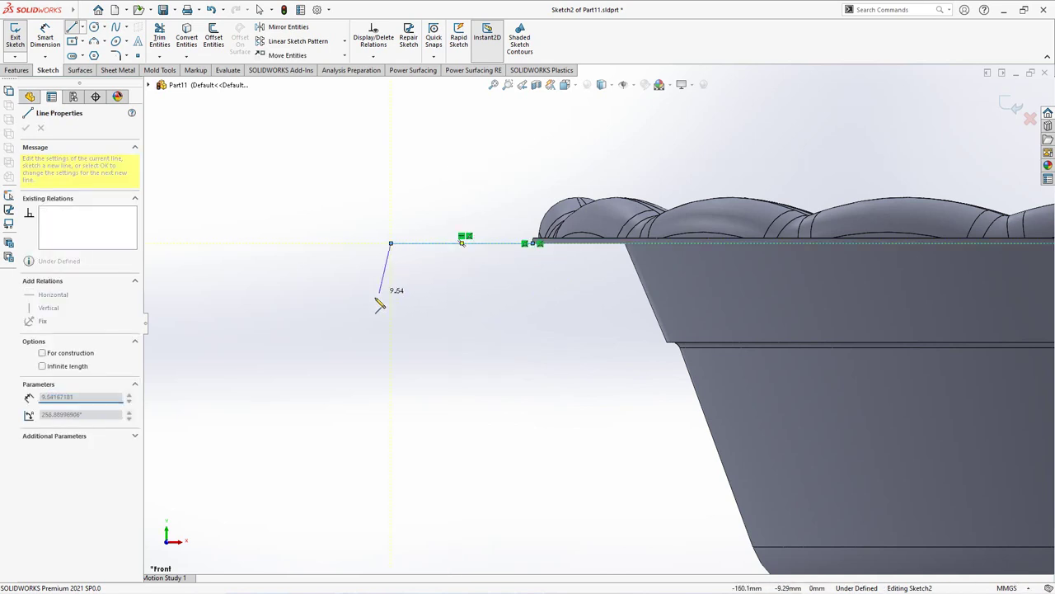
scroll(387, 305, up, 2)
click(462, 427)
scroll(431, 428, up, 3)
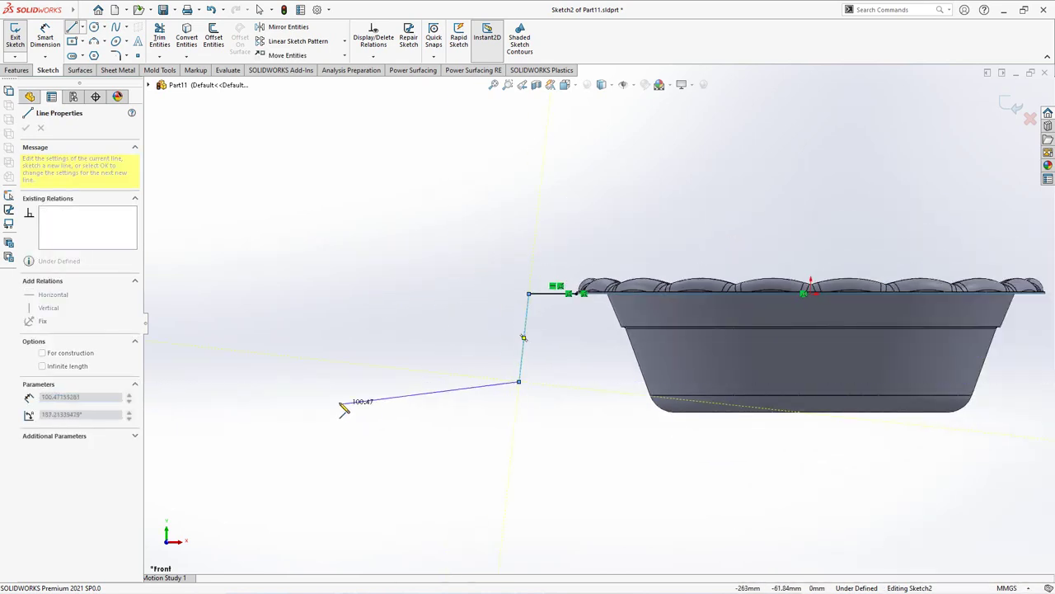
click(256, 381)
right_click(256, 382)
click(265, 389)
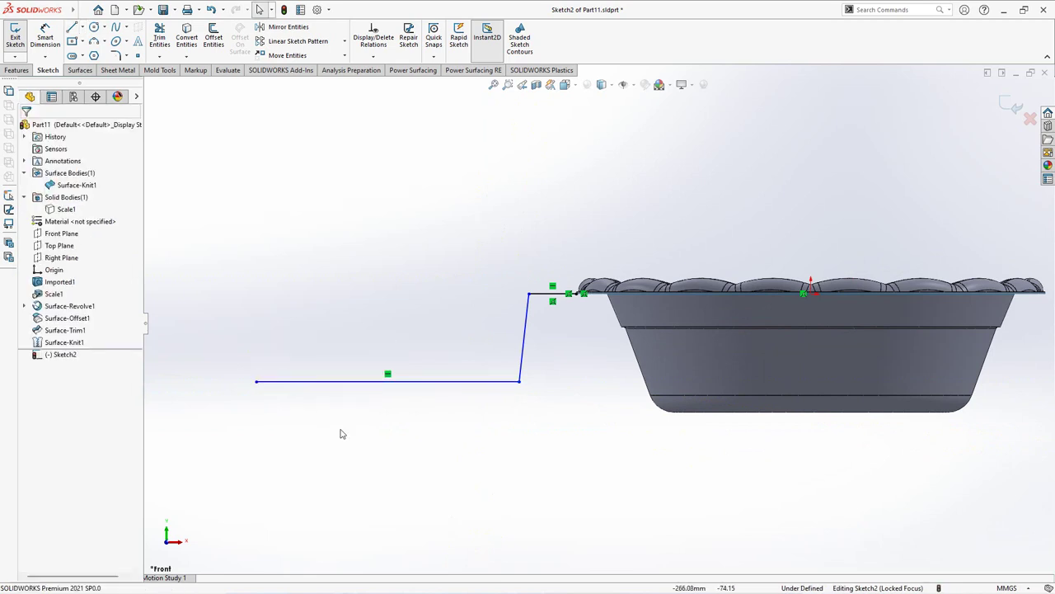
Draw a vertical centerline from the origin down to the basket's bottom edge
click(82, 27)
click(91, 51)
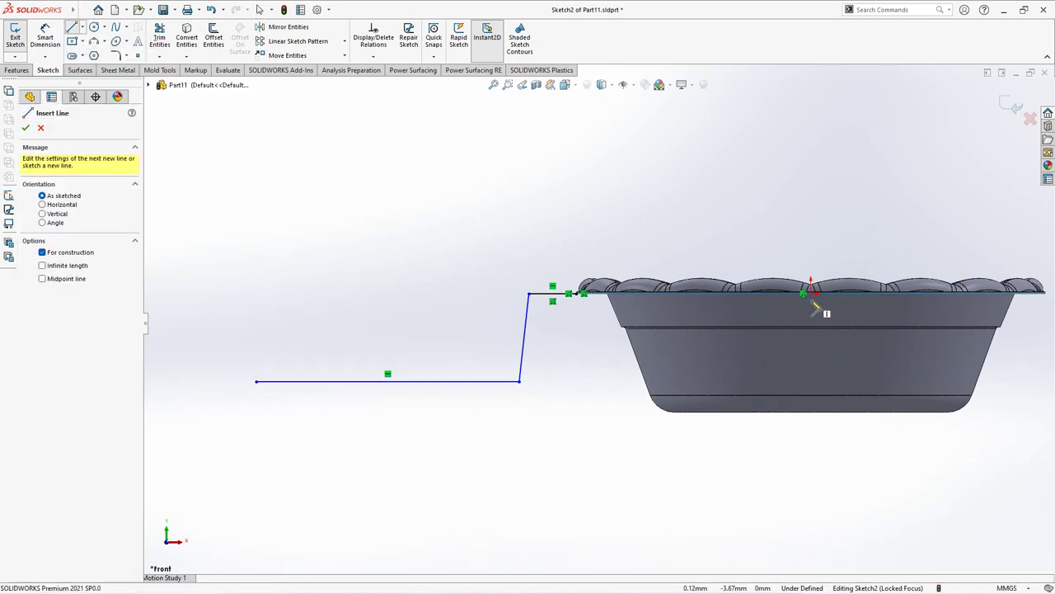
click(812, 294)
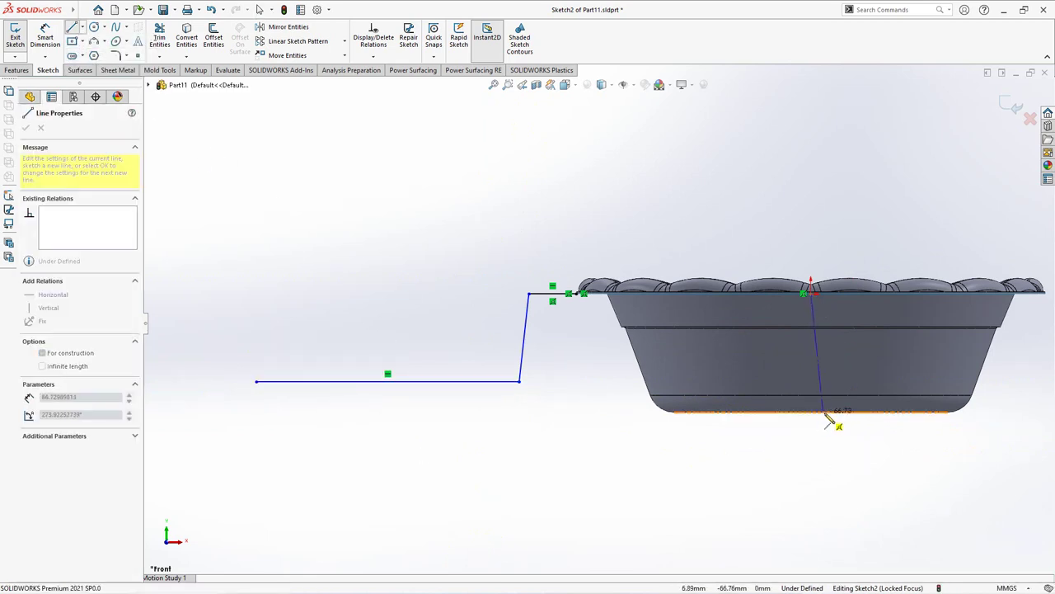
click(812, 411)
right_click(813, 417)
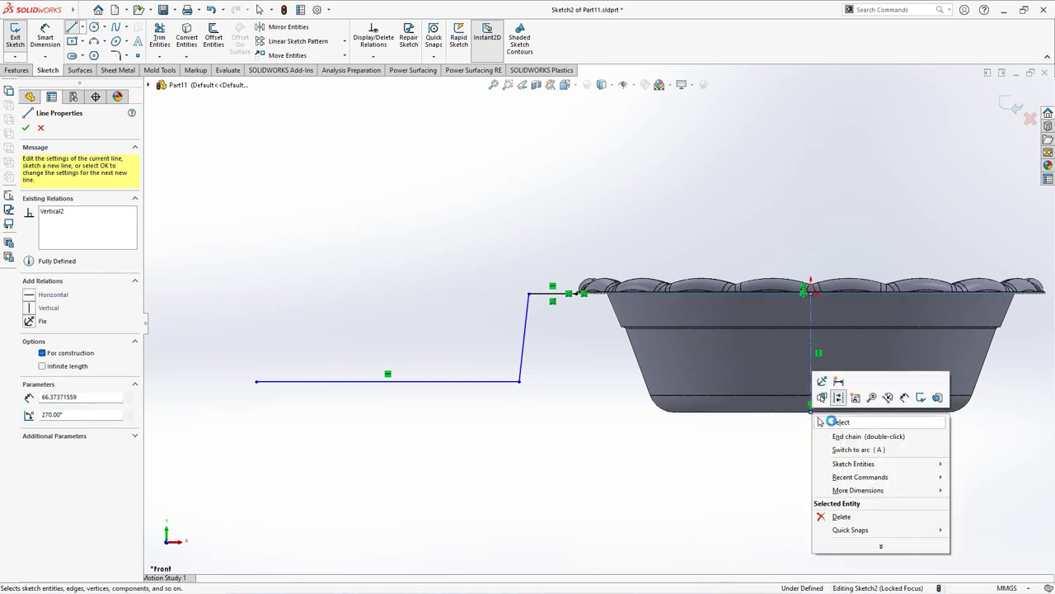
click(819, 444)
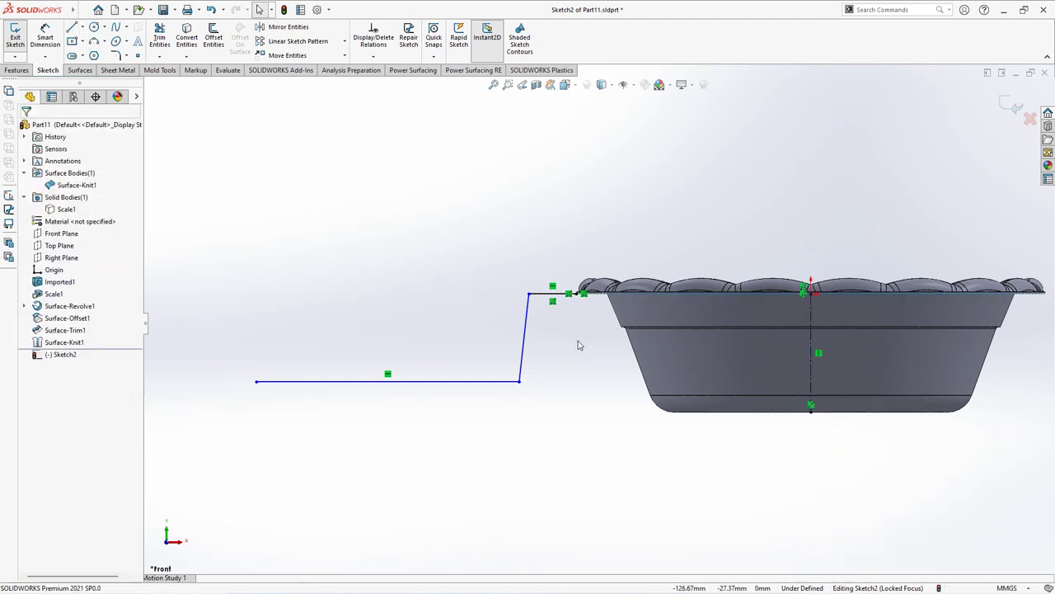
Dimension the angle between the sloped line and the vertical centerline as 10 degrees
click(47, 40)
scroll(557, 302, down, 2)
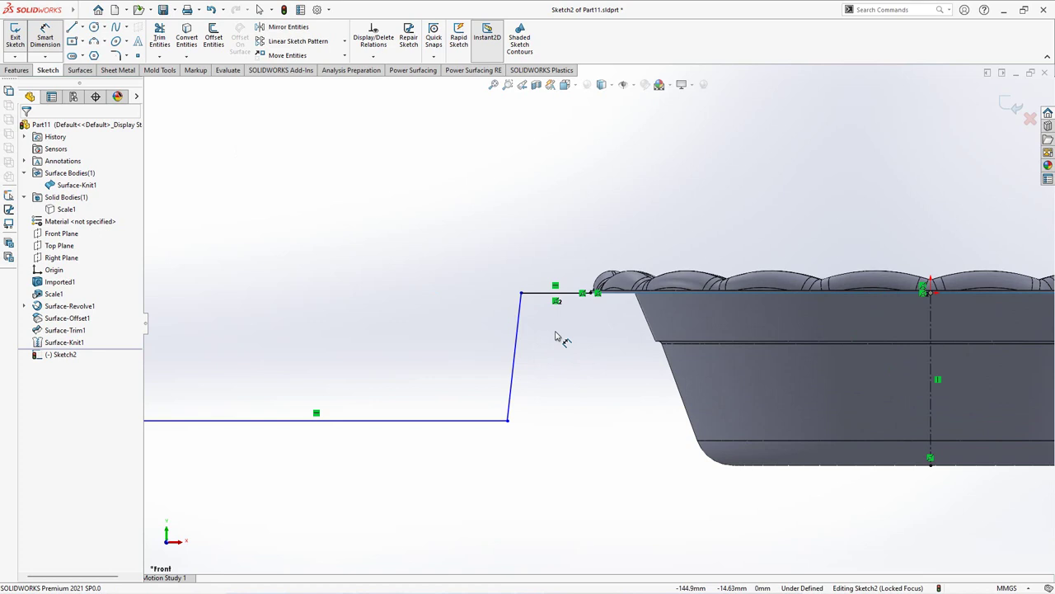
click(517, 350)
click(930, 377)
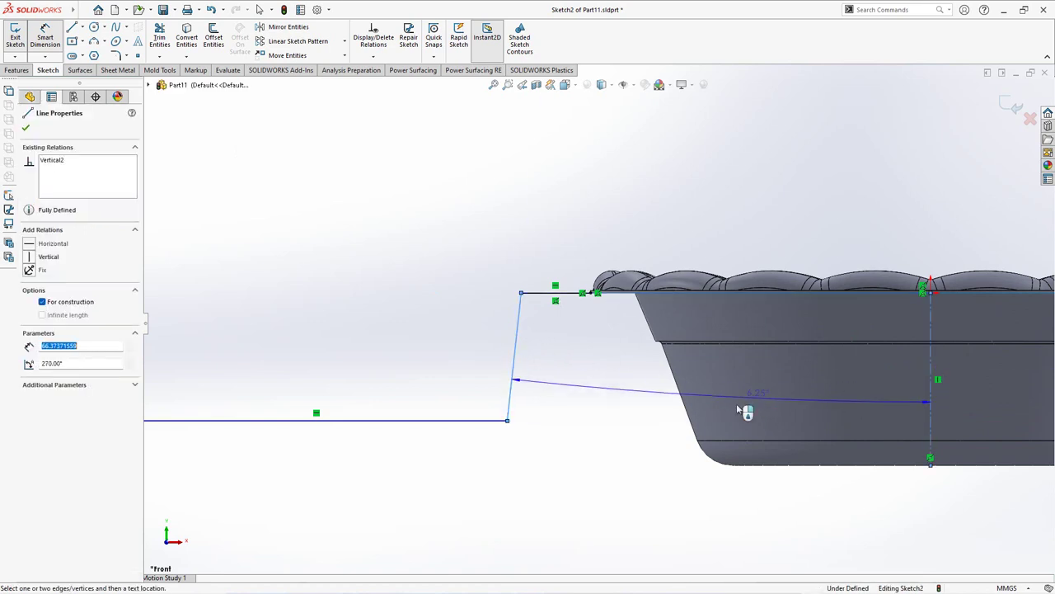
click(634, 403)
text(10)
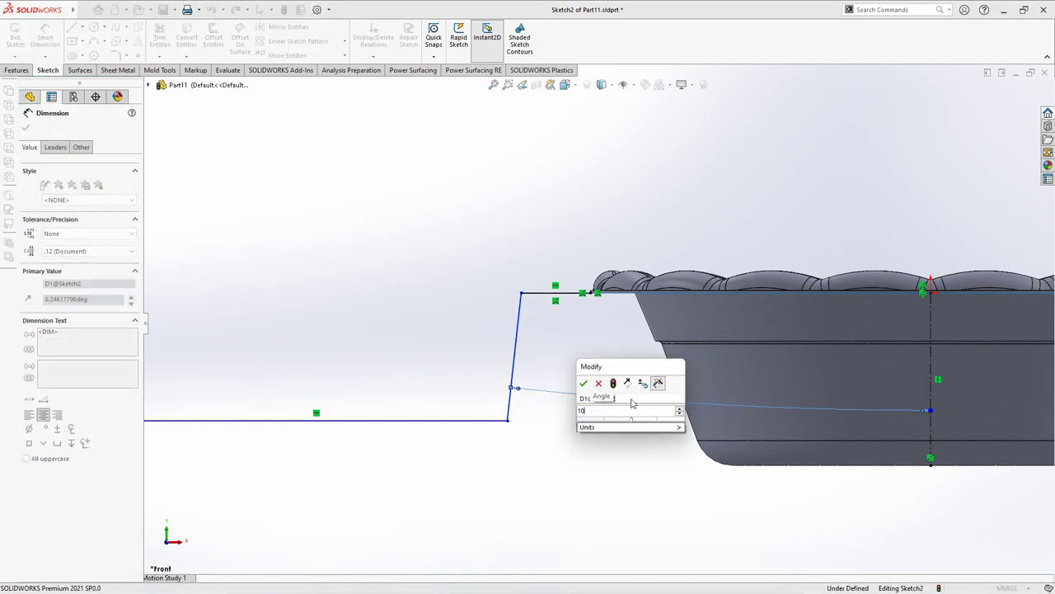
click(583, 384)
Dimension the vertical distance from the sloped line's upper end to the lower horizontal line as 40 mm
click(521, 294)
click(478, 419)
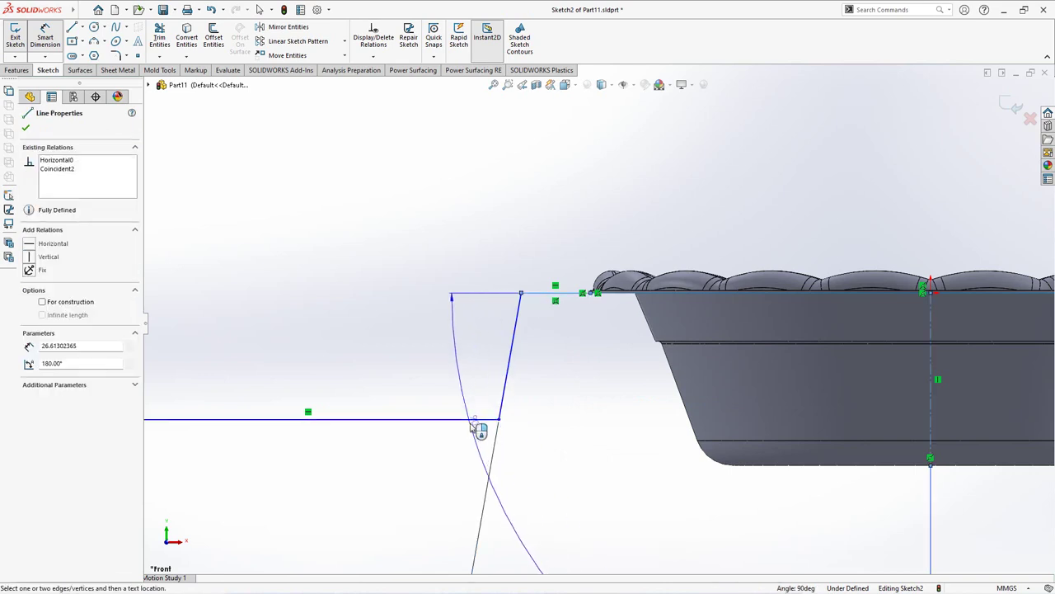
click(467, 371)
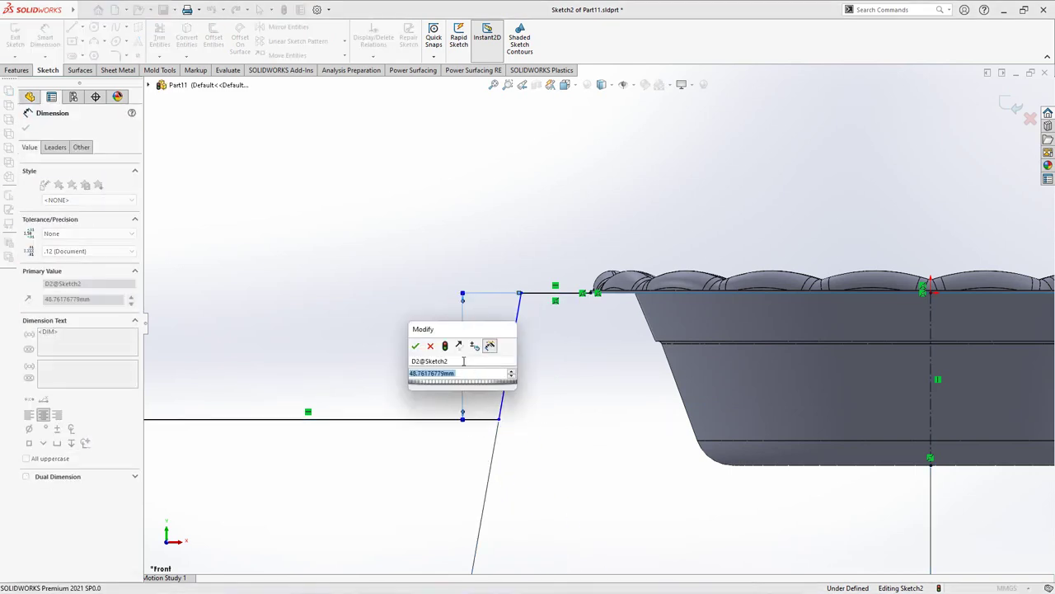
text(40)
click(415, 346)
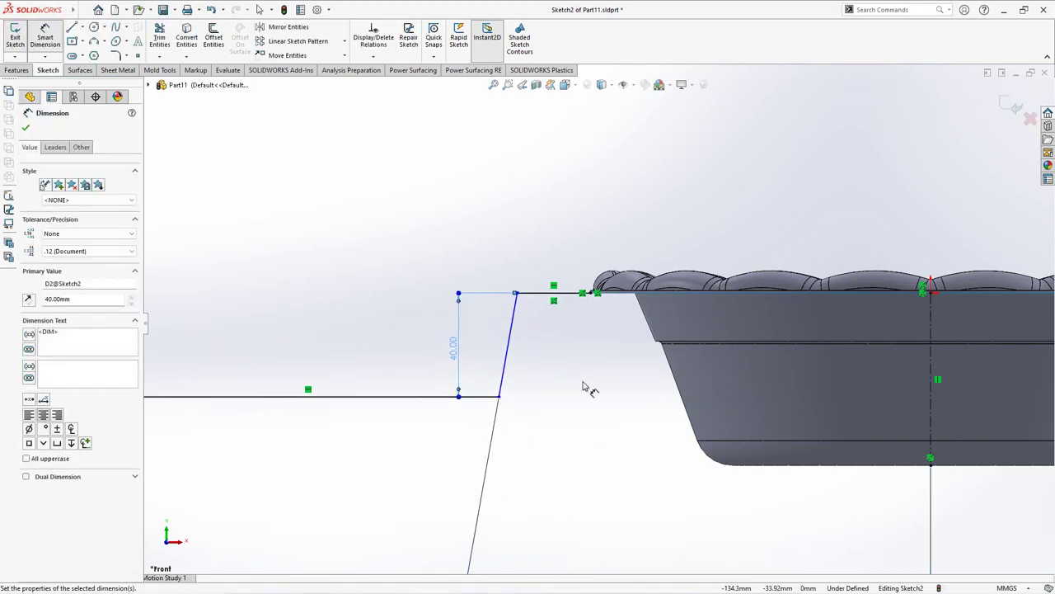
Dimension the short horizontal line beside the rim as 30 mm and finish dimensioning
click(547, 294)
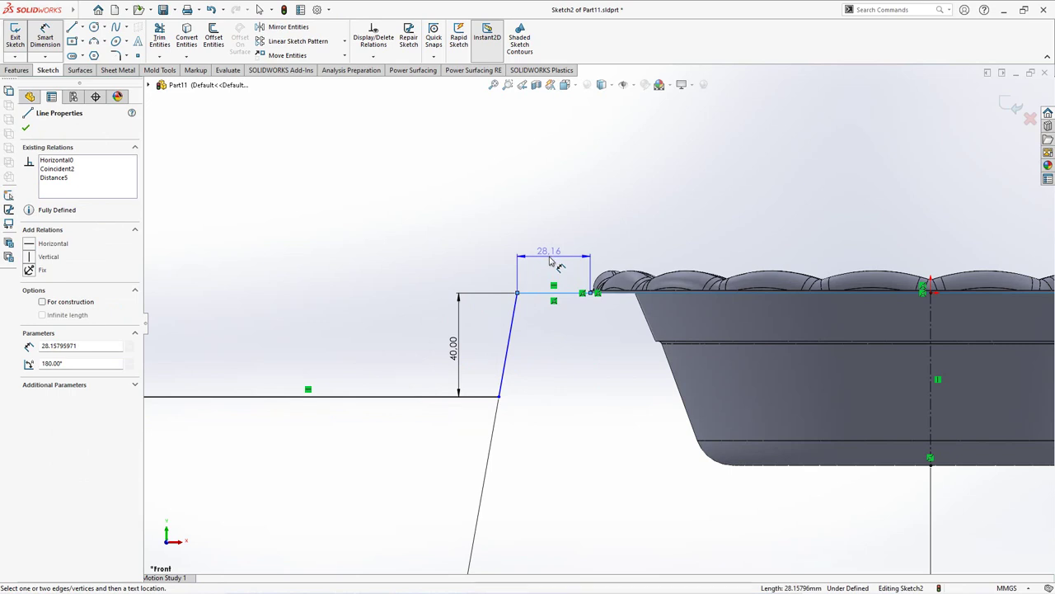
click(551, 261)
text(30)
key(Return)
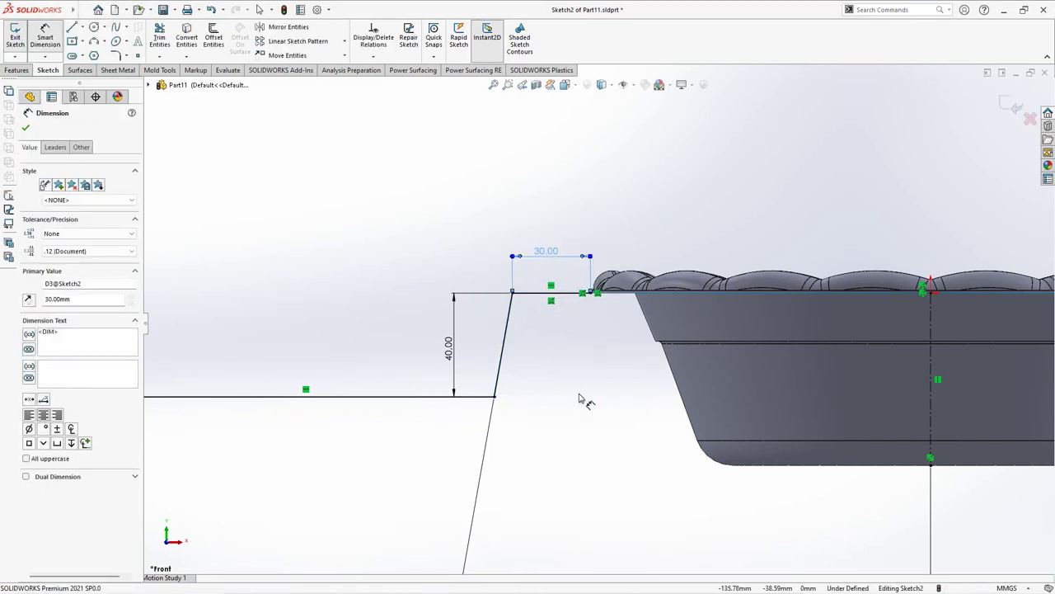
key(Escape)
key(z)
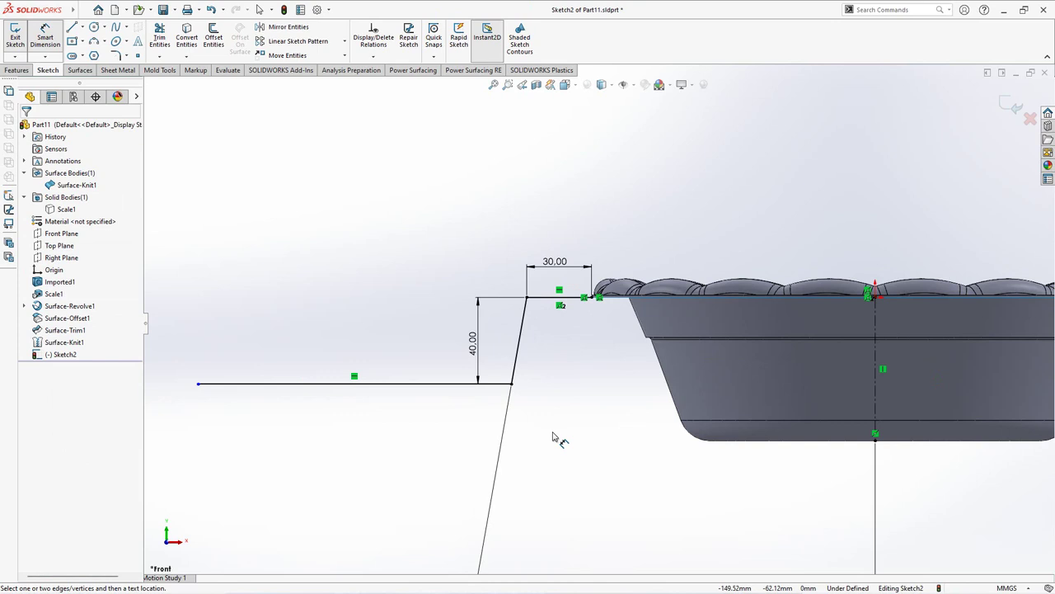
Place a sketch point on the long lower horizontal line
click(139, 57)
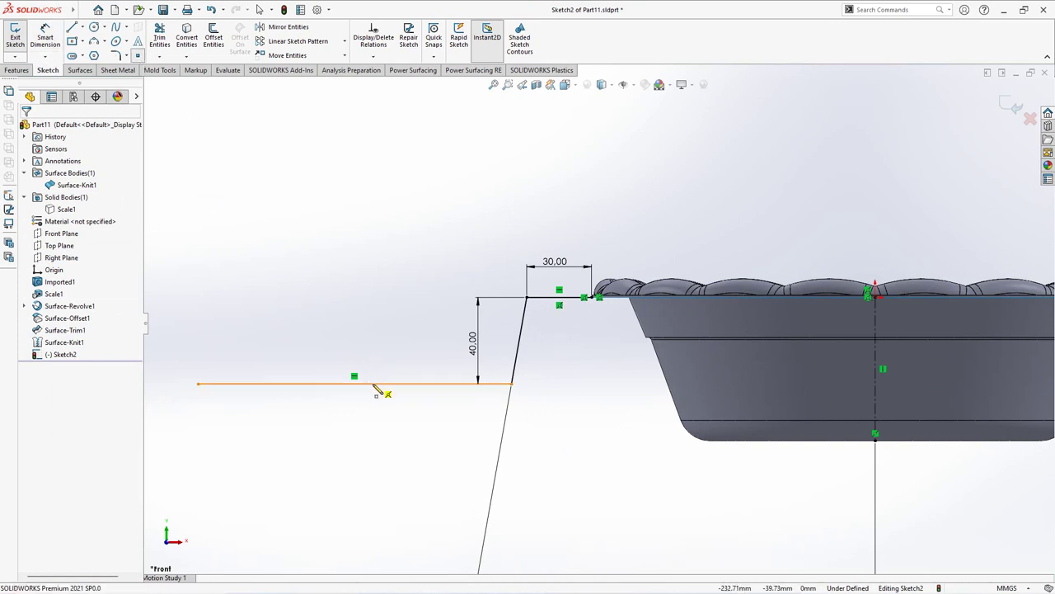
click(376, 383)
right_click(376, 381)
click(396, 390)
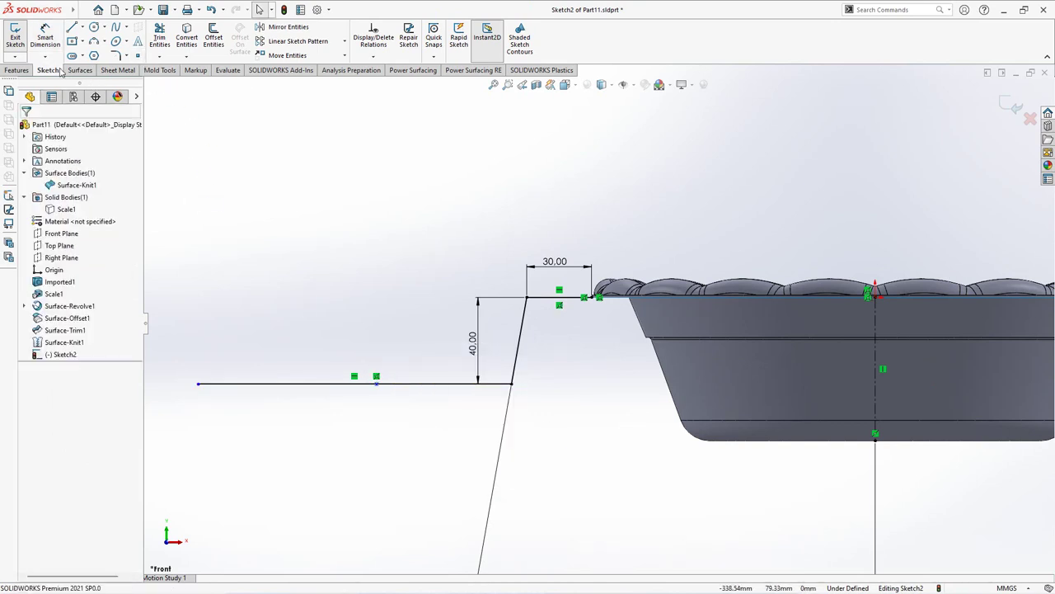
Dimension the distance from the sketch point to the sloped line's lower end as 40 mm
click(46, 40)
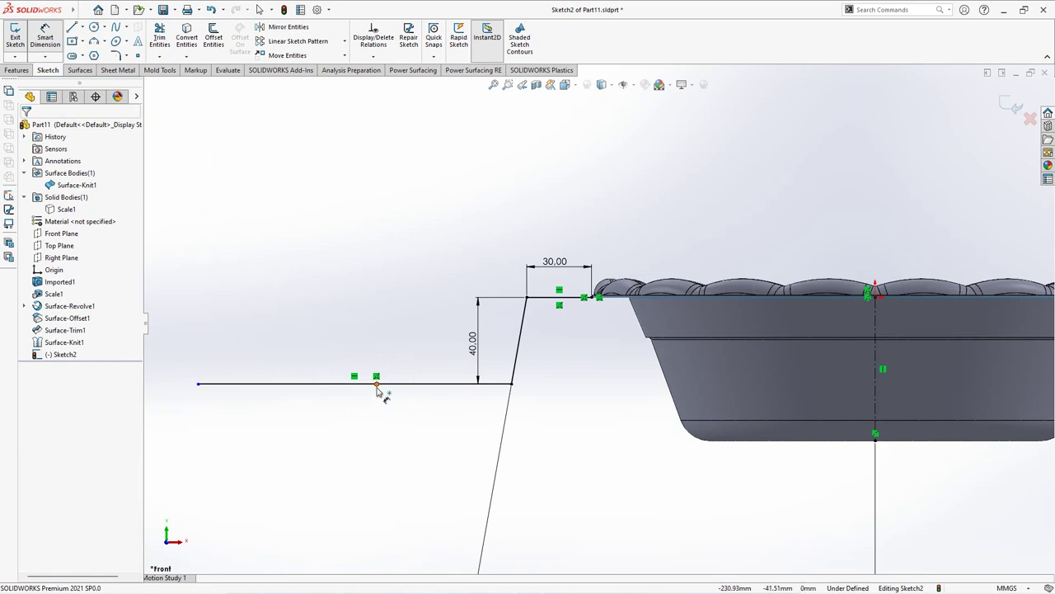
click(376, 384)
click(511, 384)
click(449, 420)
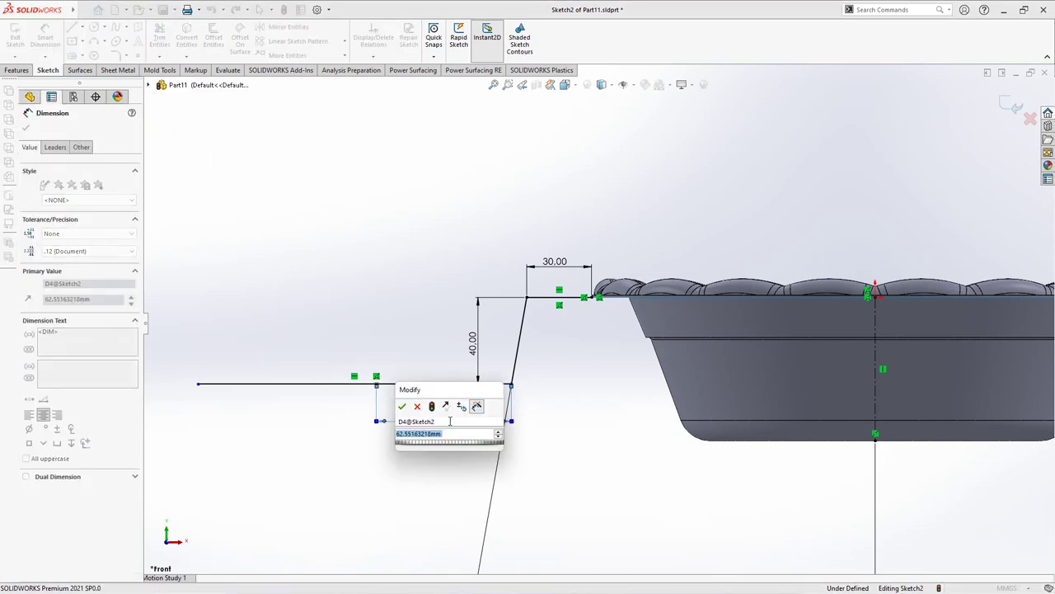
text(40)
key(Return)
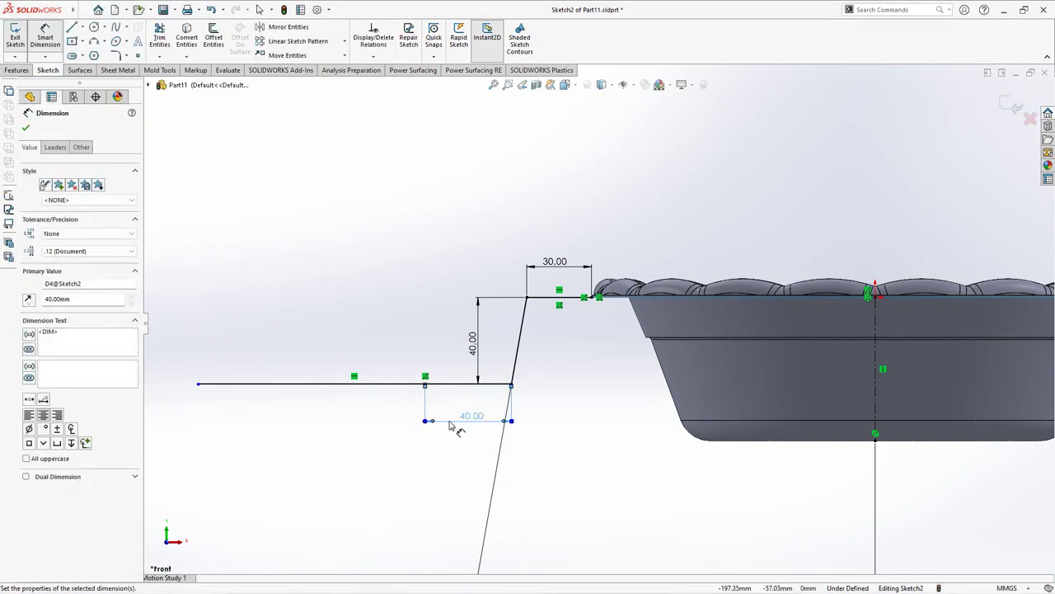
Add a driven diameter dimension from the sketch point across the vertical centerline, placed above the basket
scroll(521, 453, up, 1)
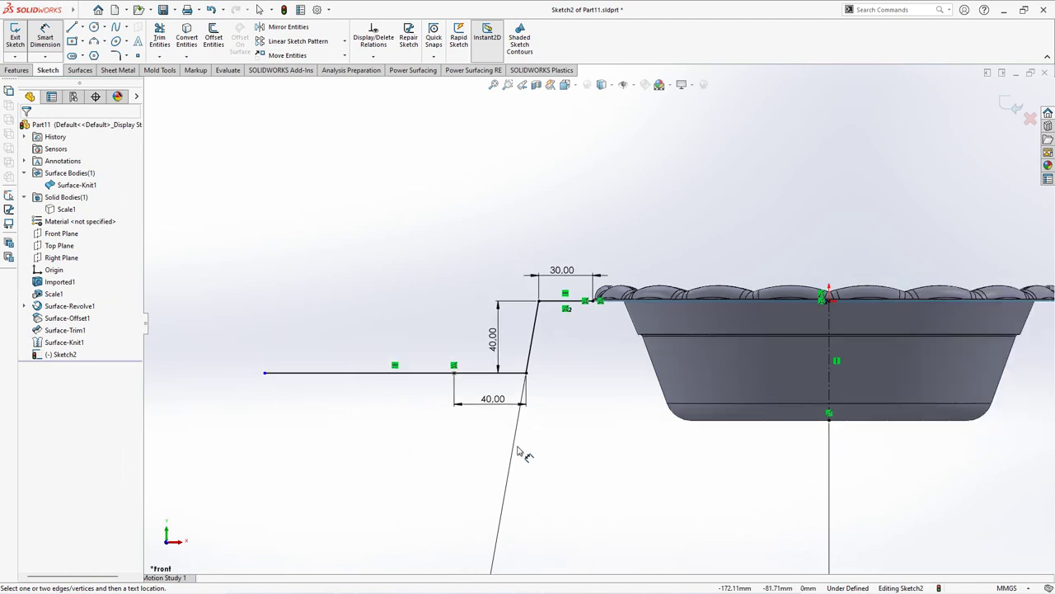
click(455, 373)
click(829, 399)
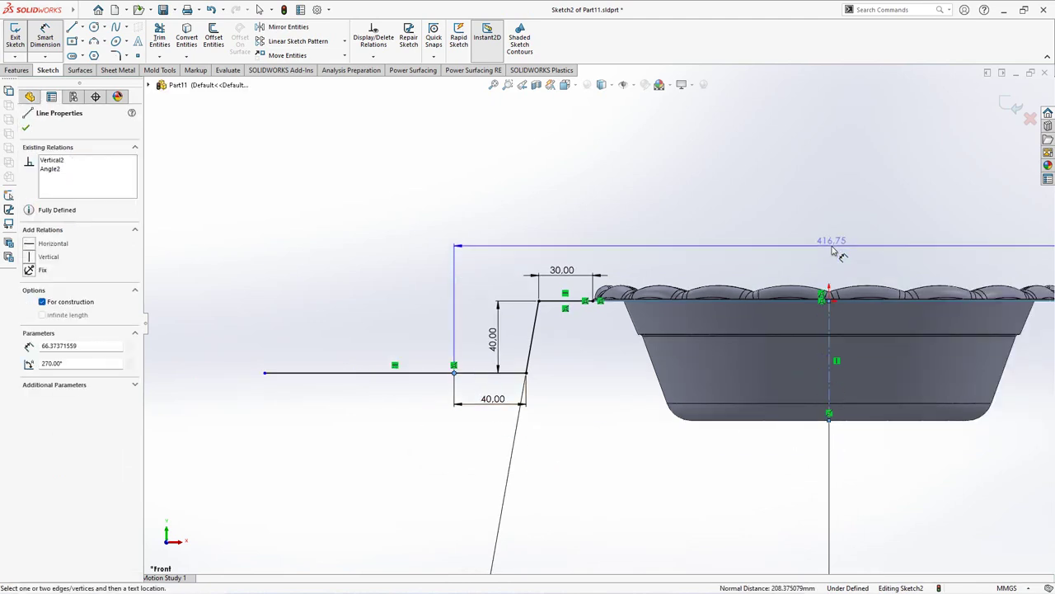
click(833, 250)
key(Escape)
Delete the 40 mm horizontal dimension between the sketch point and the sloped line's lower end
drag(489, 402, 476, 432)
click(466, 437)
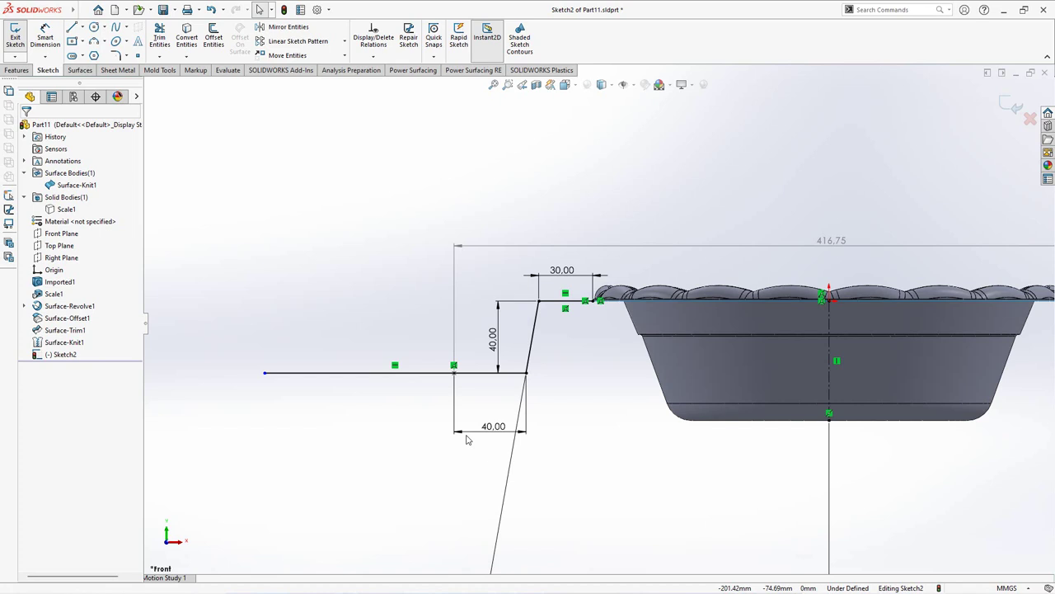
right_click(467, 434)
click(497, 424)
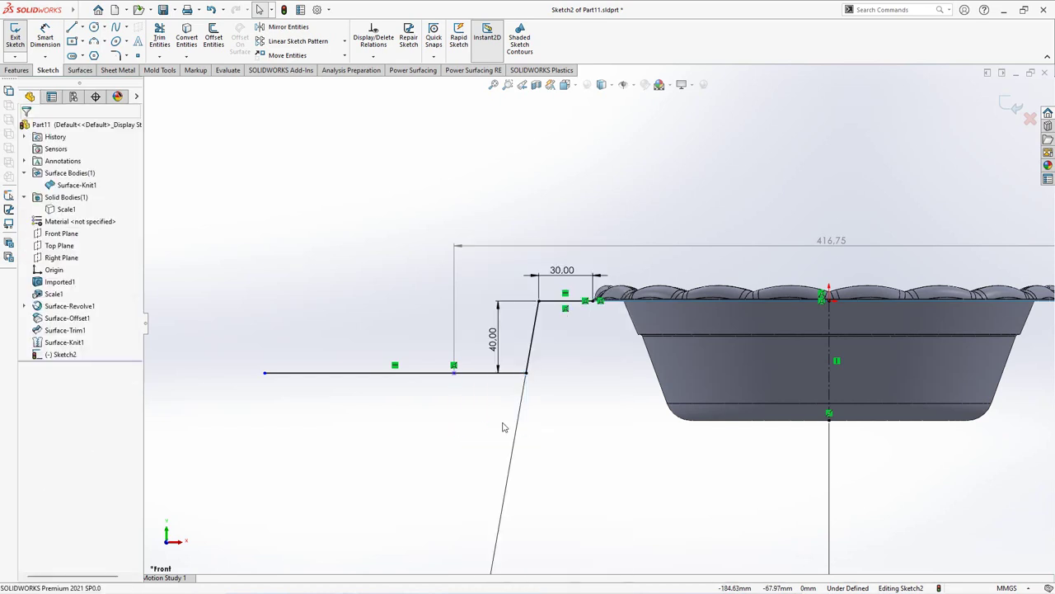
Replace the driven diameter dimension with a driving 420 mm diameter dimension from the sketch point across the vertical centerline
right_click(797, 246)
click(835, 388)
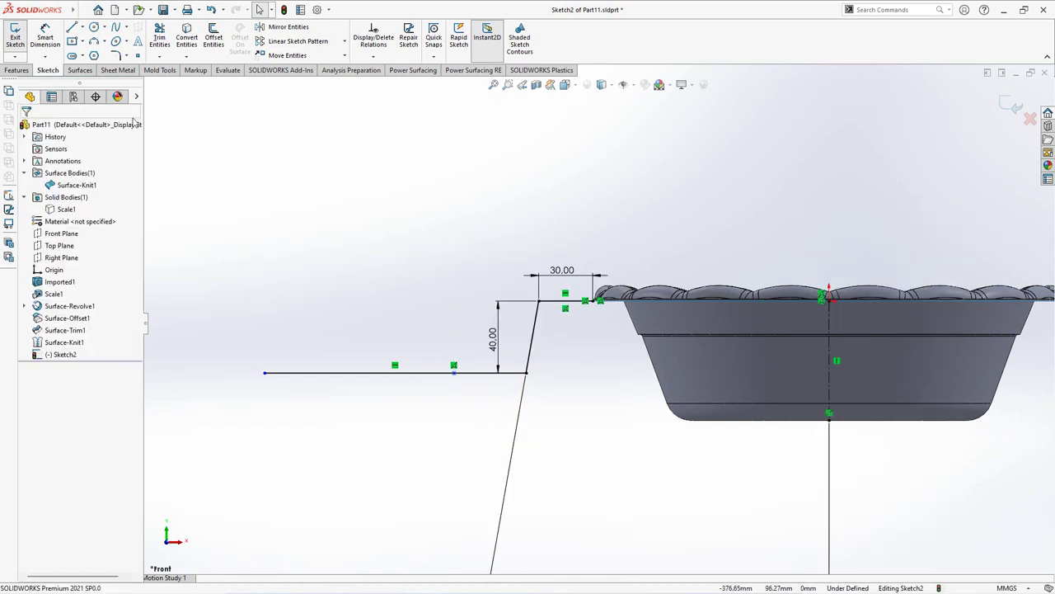
click(47, 39)
click(454, 354)
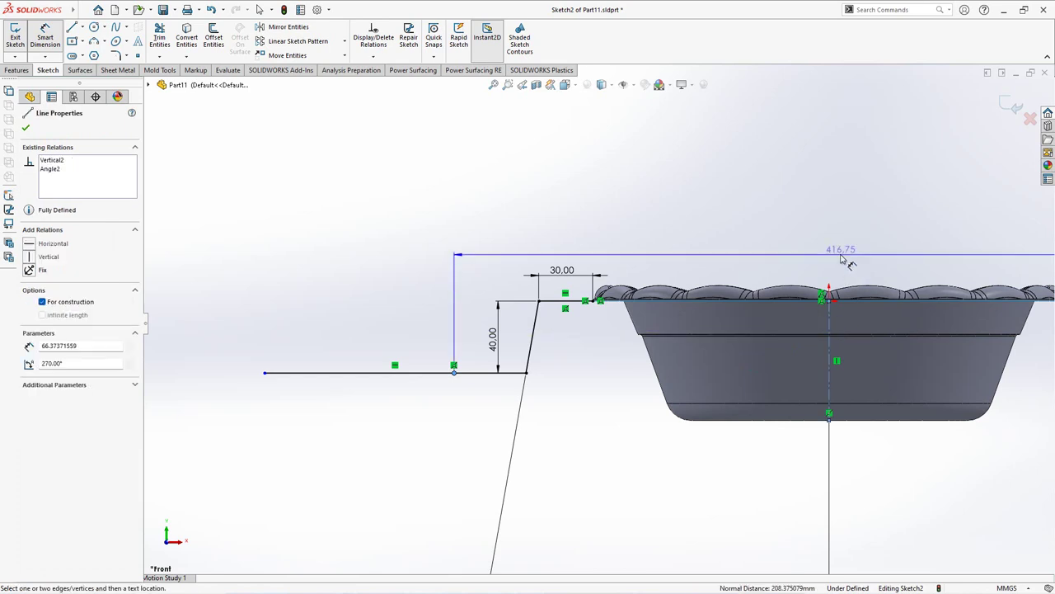
click(841, 258)
text(420)
key(Return)
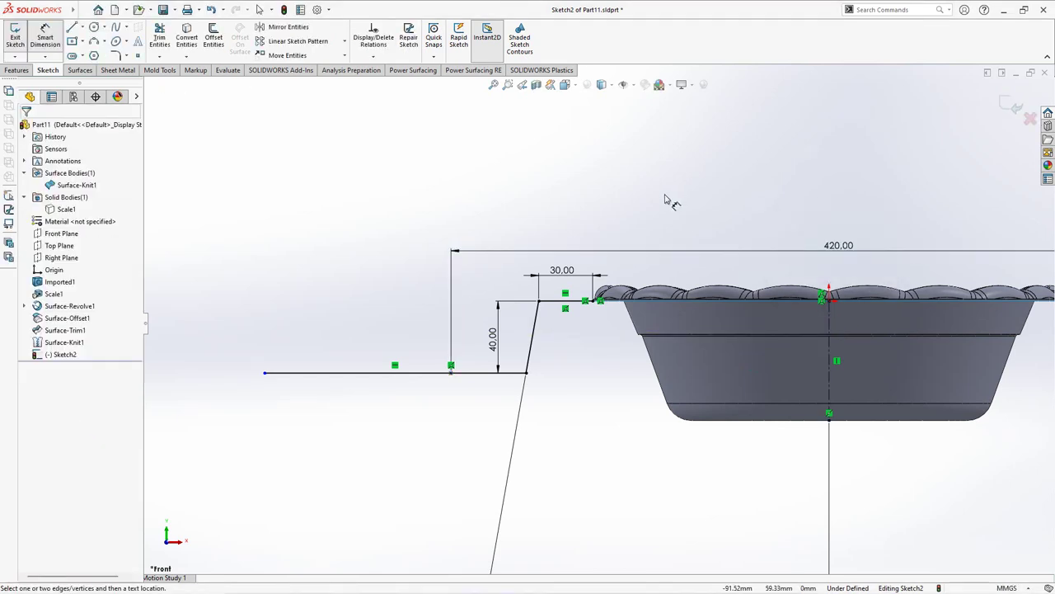
Revolve the stepped parting profile 360° around the vertical centerline as a surface
scroll(664, 200, up, 5)
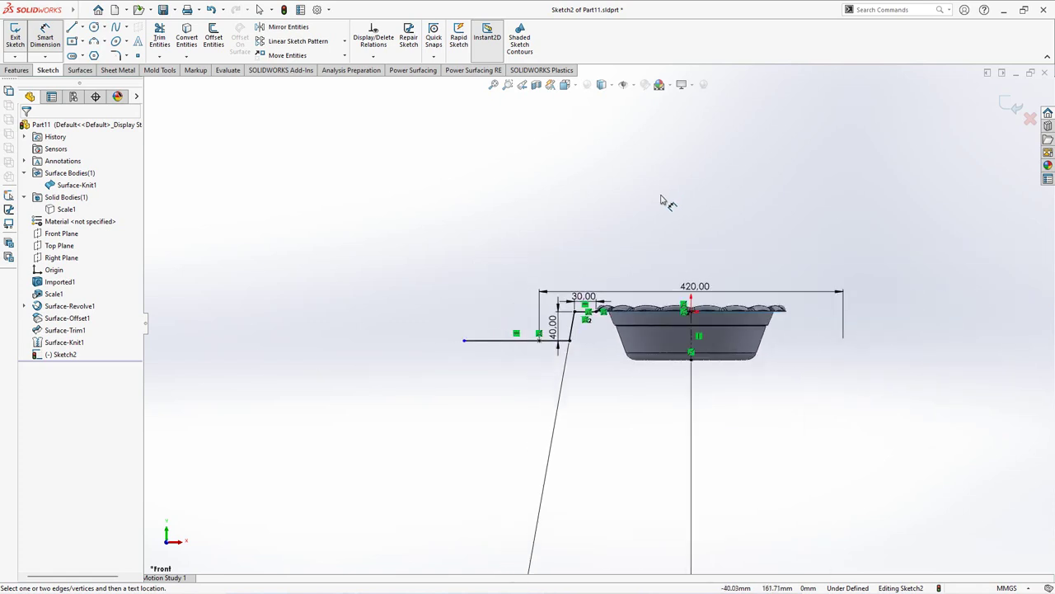
click(80, 71)
click(49, 38)
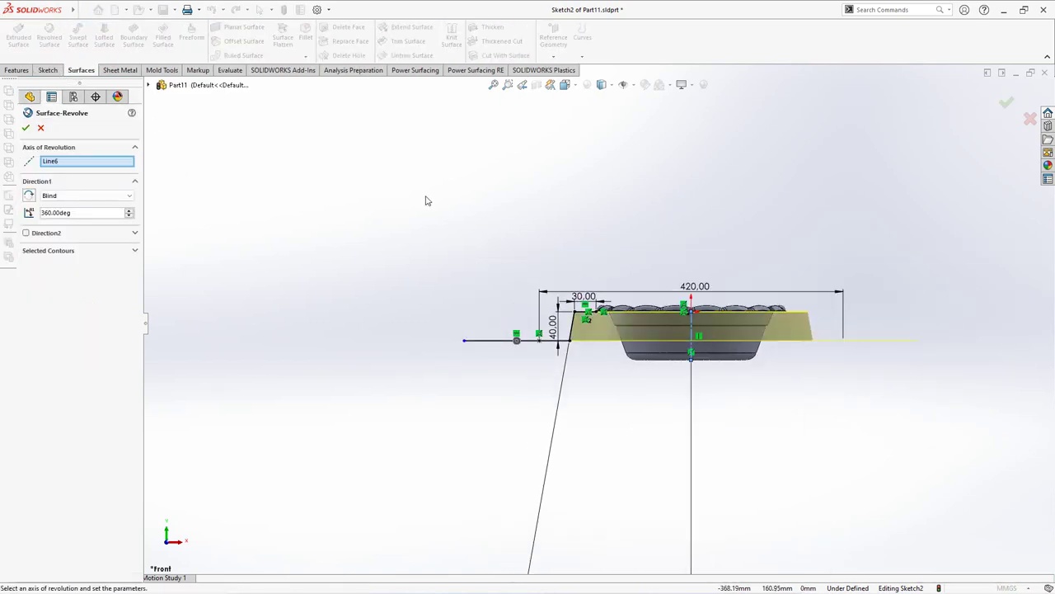
click(26, 129)
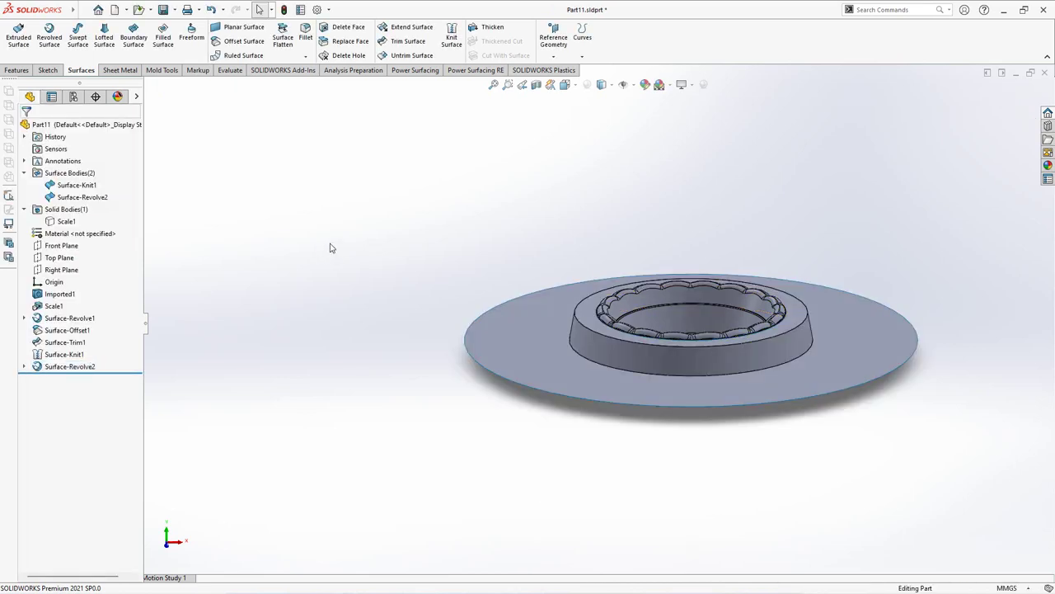
Knit the revolved parting surface together with the basket's shut-off surface
click(451, 38)
click(604, 315)
click(588, 313)
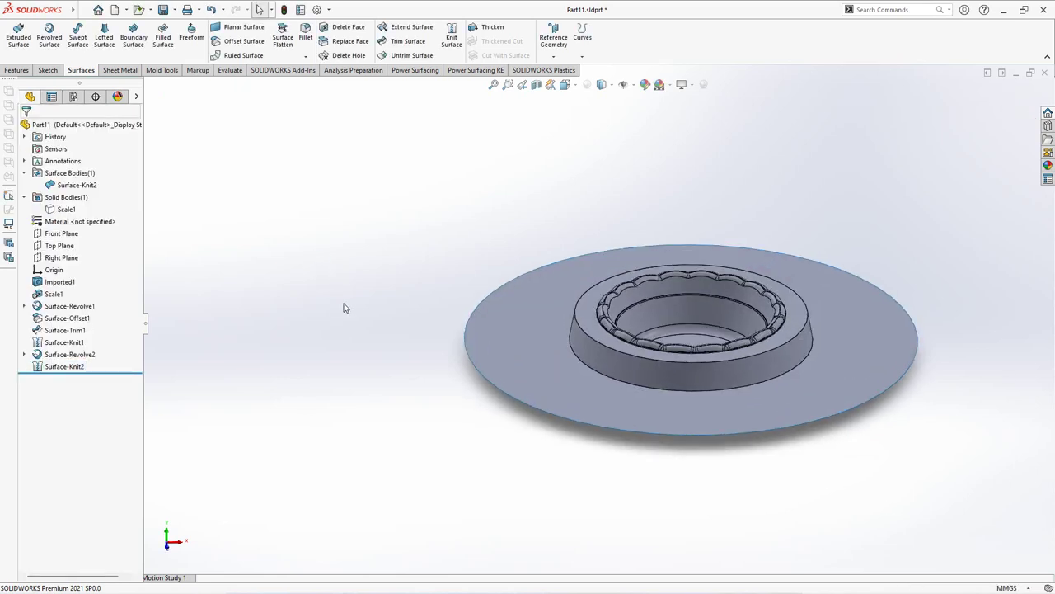
Start a sketch on the flat outer flange of the parting surface and draw a center rectangle about 407 mm high from the origin
click(532, 334)
click(572, 302)
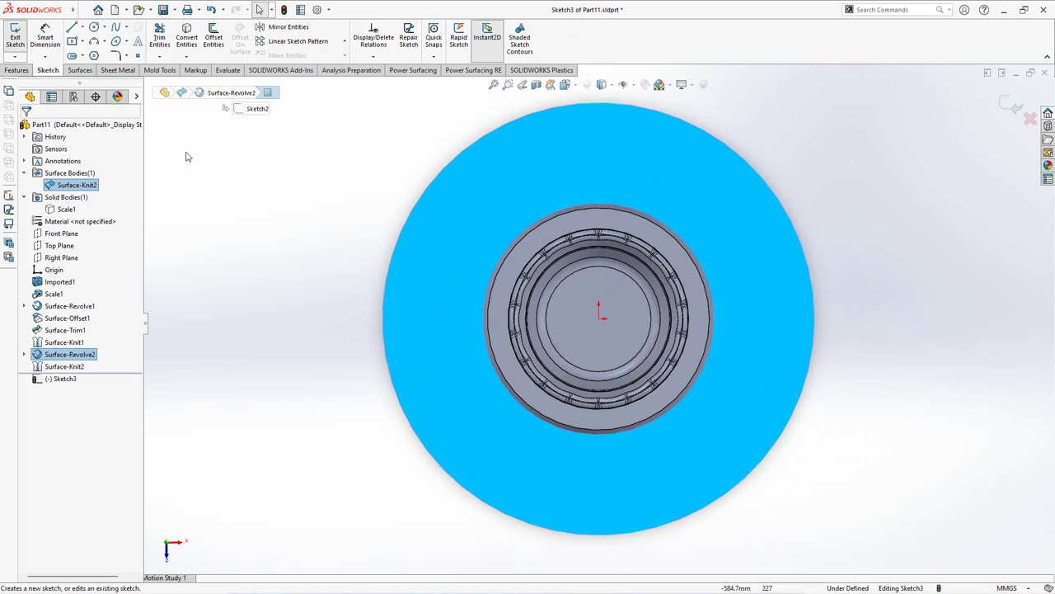
click(73, 42)
click(598, 318)
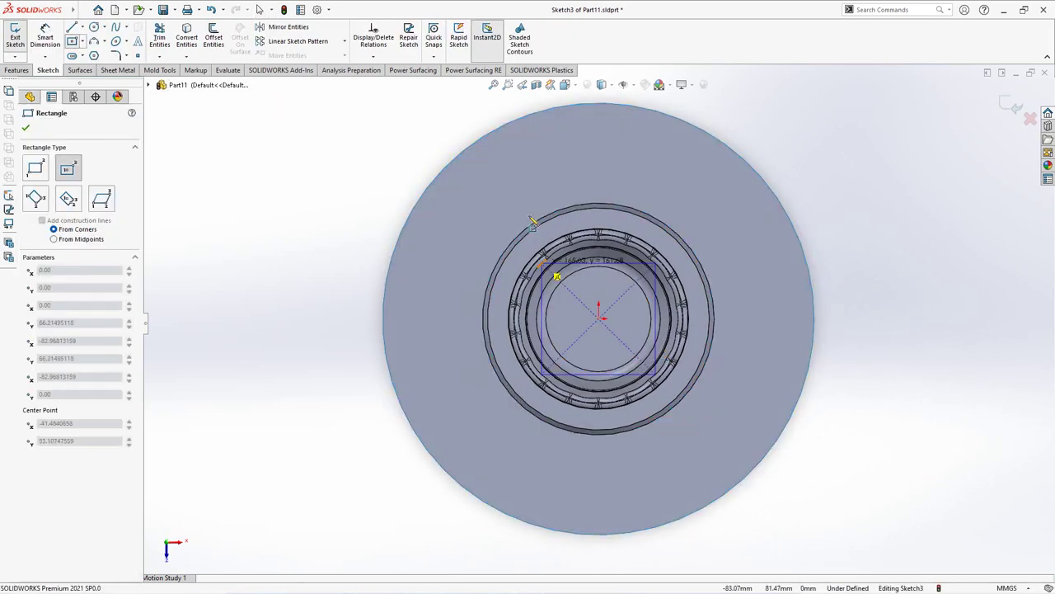
click(442, 179)
right_click(444, 178)
click(466, 185)
Add an Equal relation between two adjacent sides of the rectangle
click(373, 55)
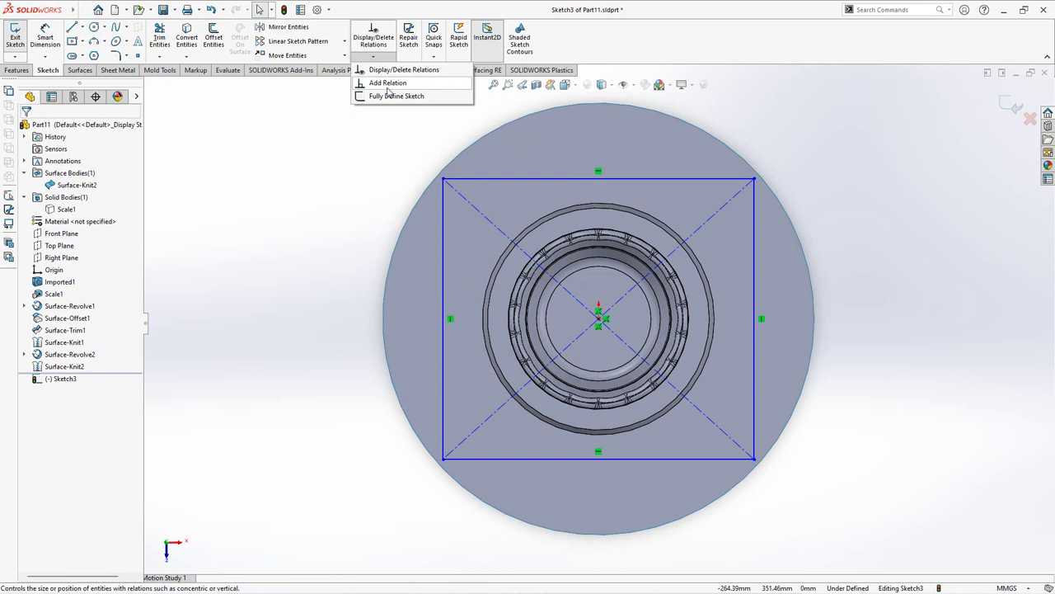
click(367, 78)
click(470, 179)
click(443, 212)
click(28, 369)
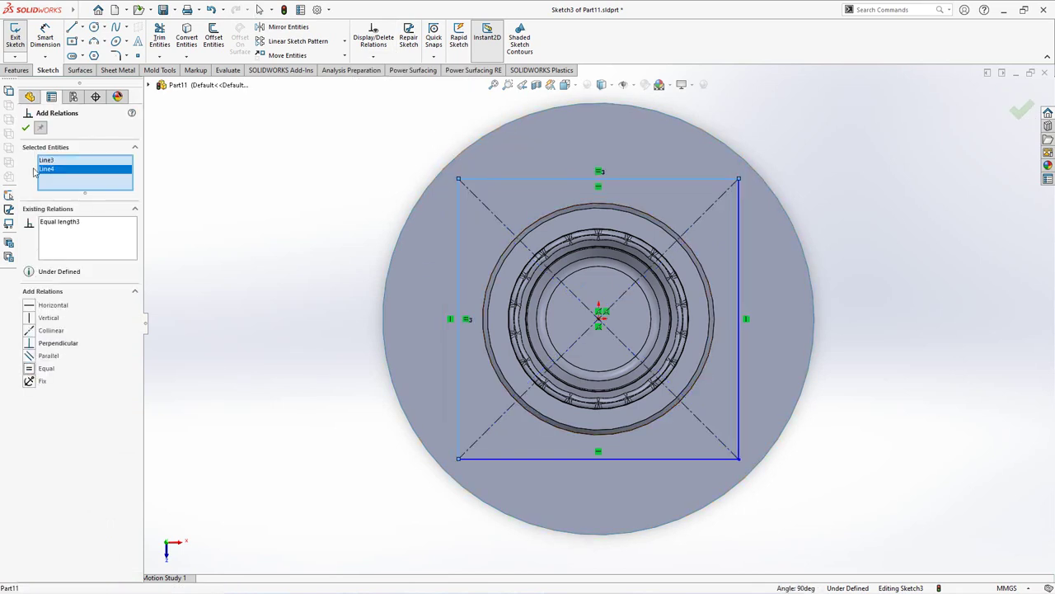
click(26, 128)
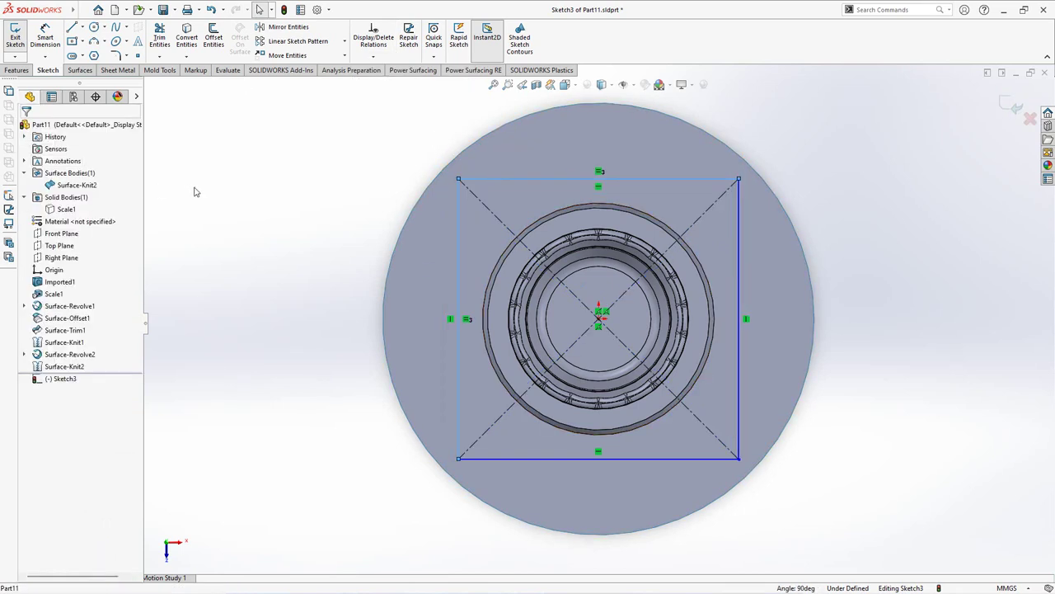
Dimension the square's vertical side as 420 mm
click(460, 286)
click(341, 328)
key(BackSpace)
text(420)
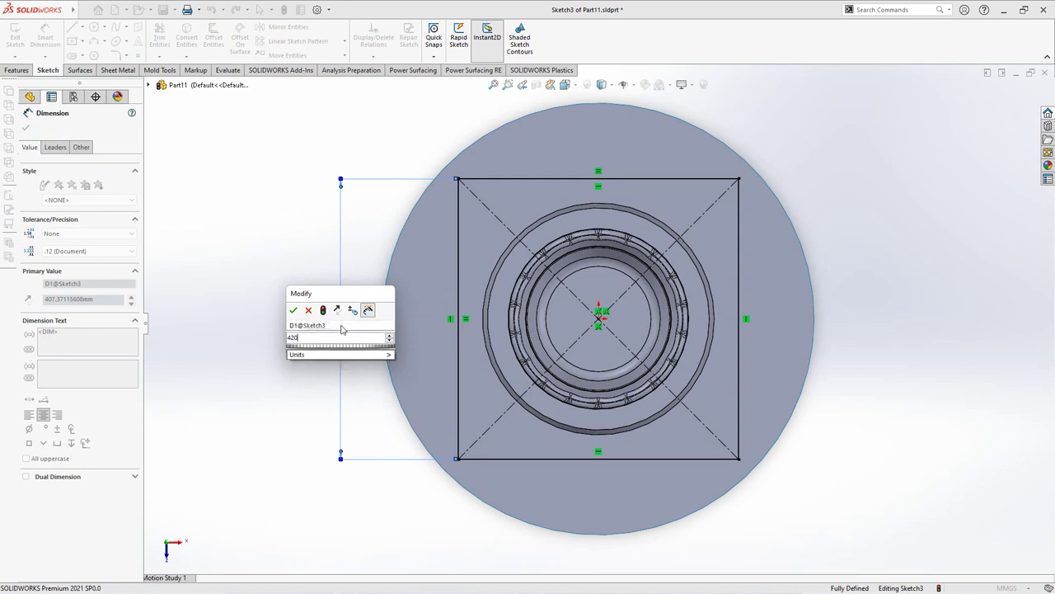
click(293, 309)
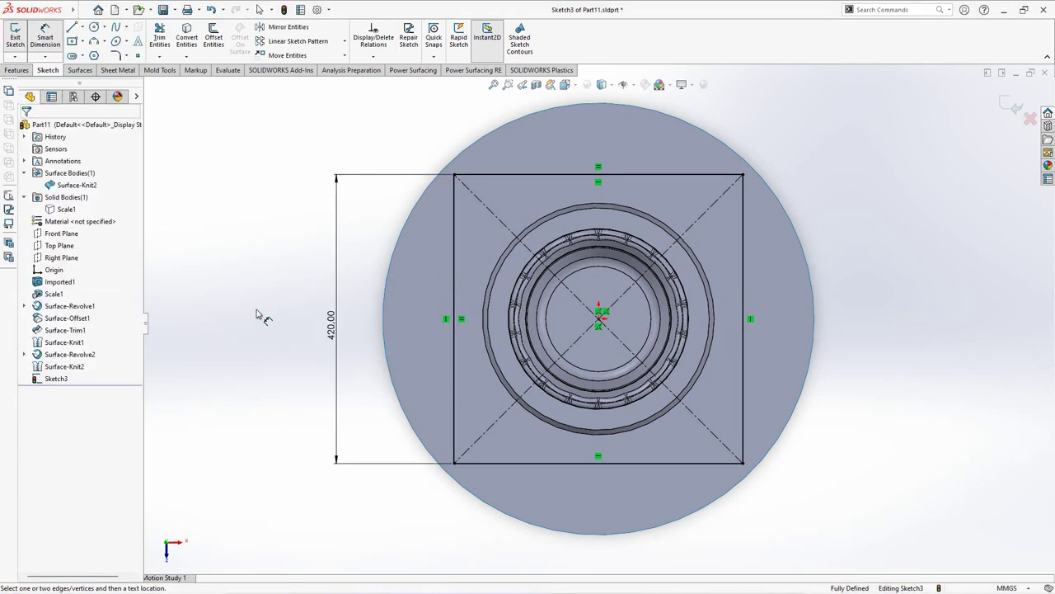
click(24, 355)
click(57, 370)
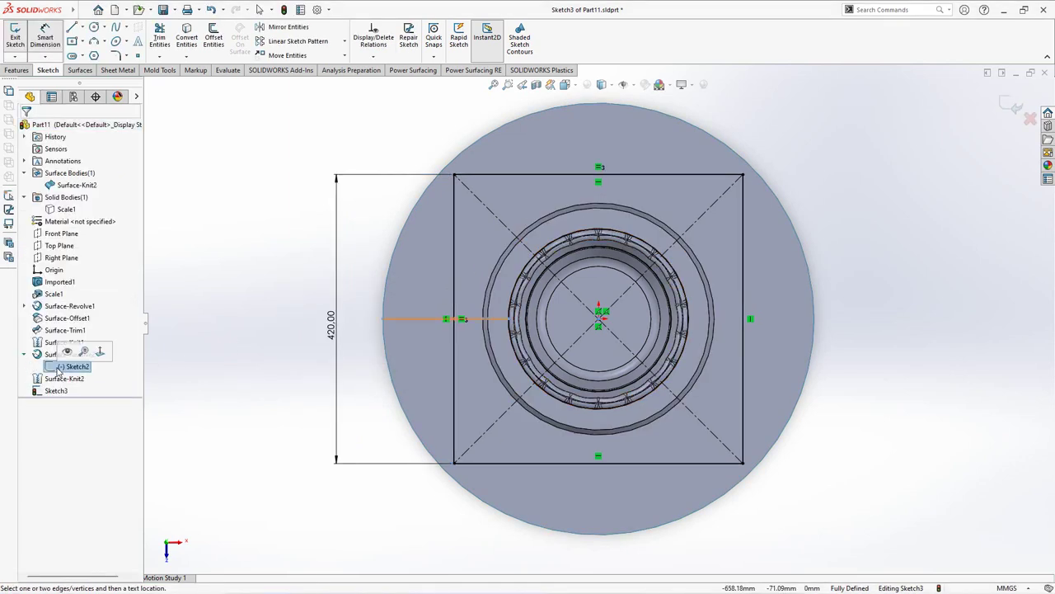
Start a blind boss extrusion of the square sketch as a separate body, with the upward depth set to 90 mm
mouse_move(257, 351)
middle_down()
mouse_move(253, 280)
mouse_move(265, 289)
middle_up()
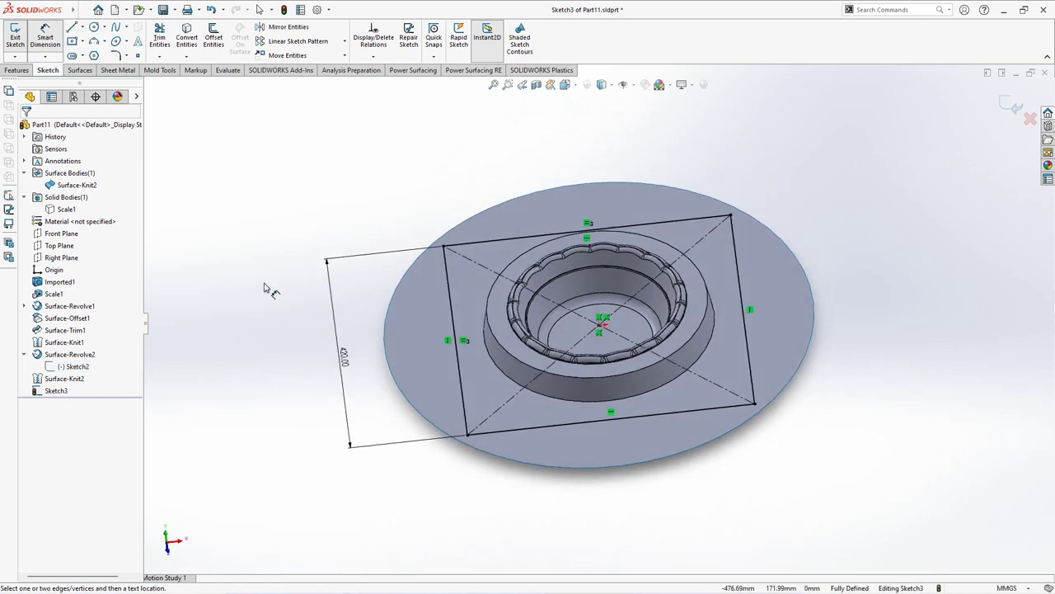
click(16, 70)
click(19, 37)
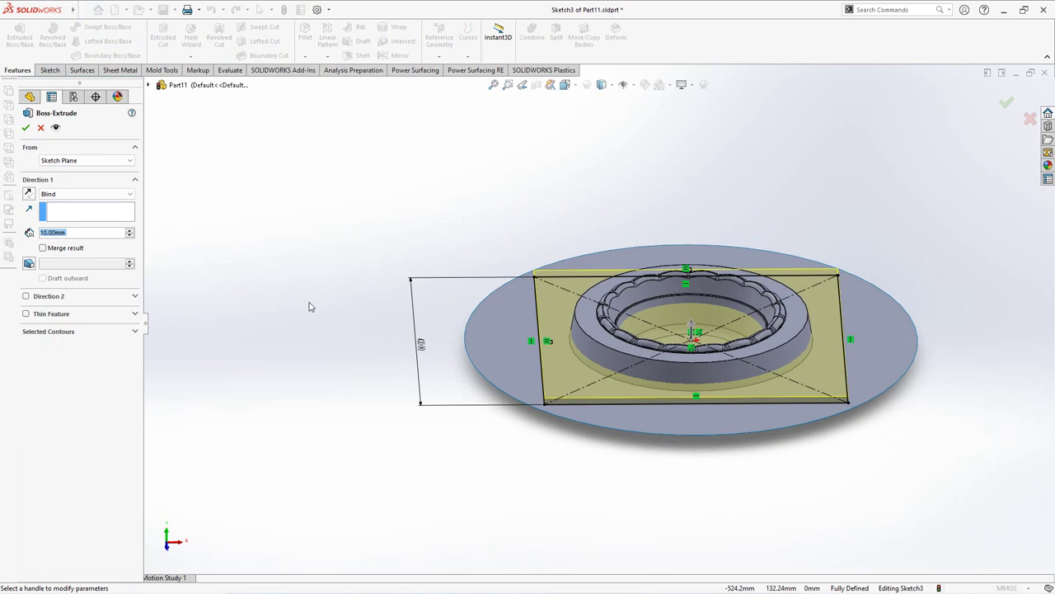
middle_drag(309, 307, 305, 236)
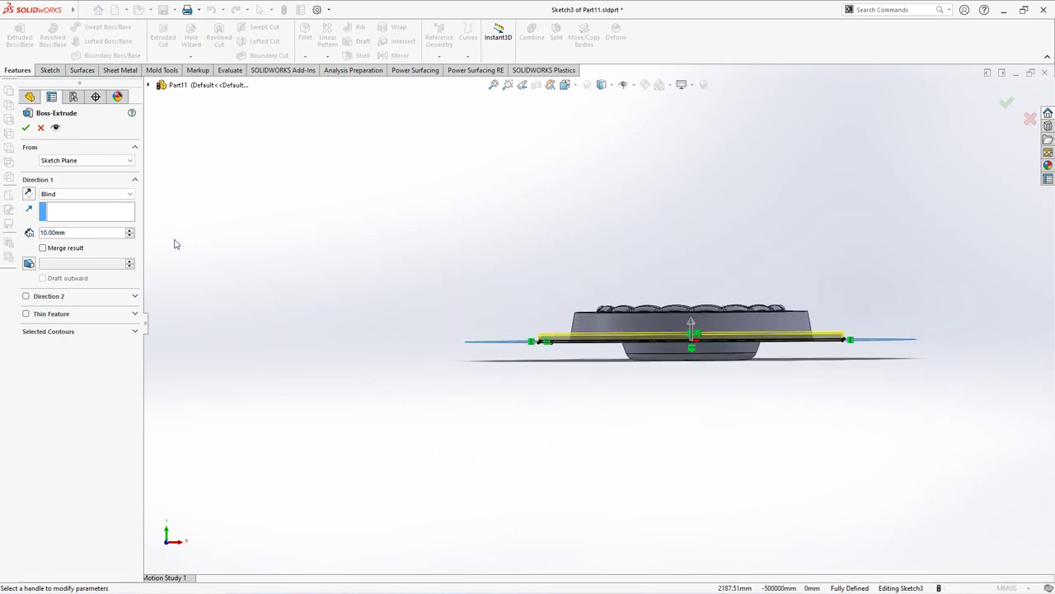
click(130, 231)
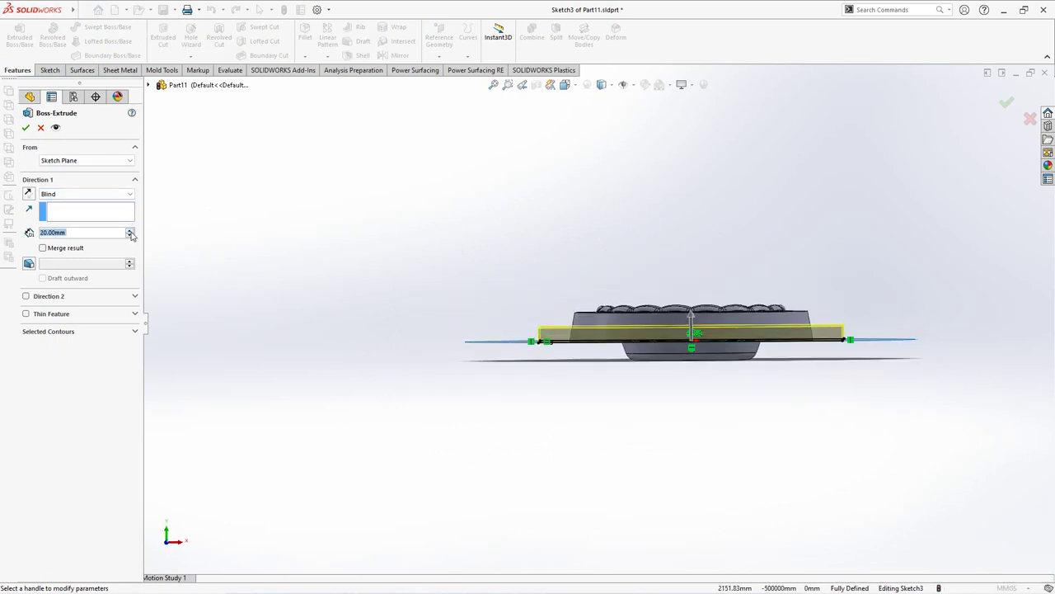
click(130, 231)
click(130, 231)
click(130, 231)
click(130, 231)
click(129, 232)
click(130, 231)
click(129, 232)
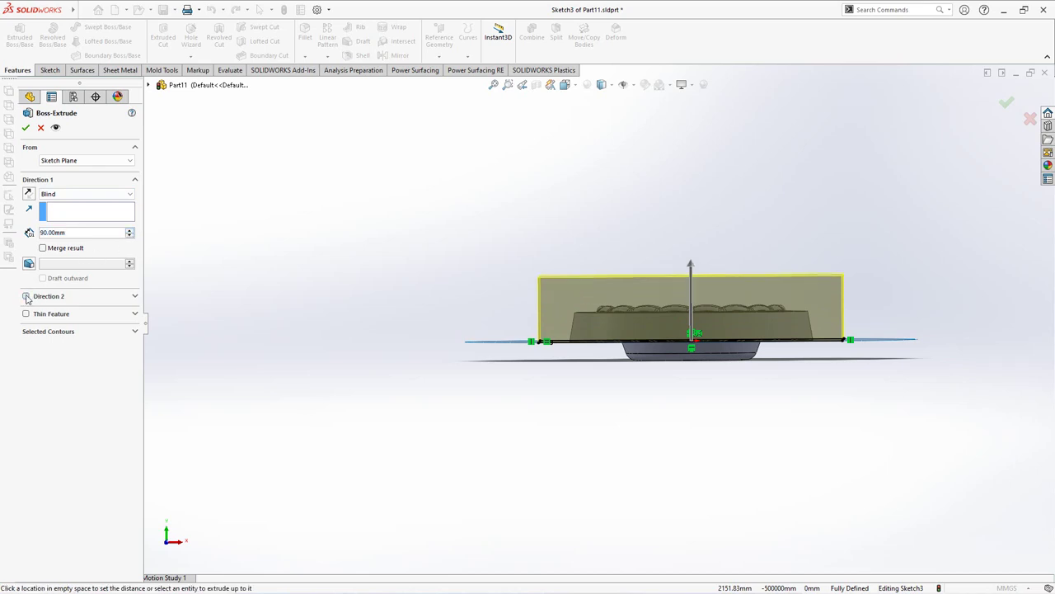
Extend the extrusion 70 mm in the second direction and finish the block
click(26, 295)
click(129, 323)
click(129, 324)
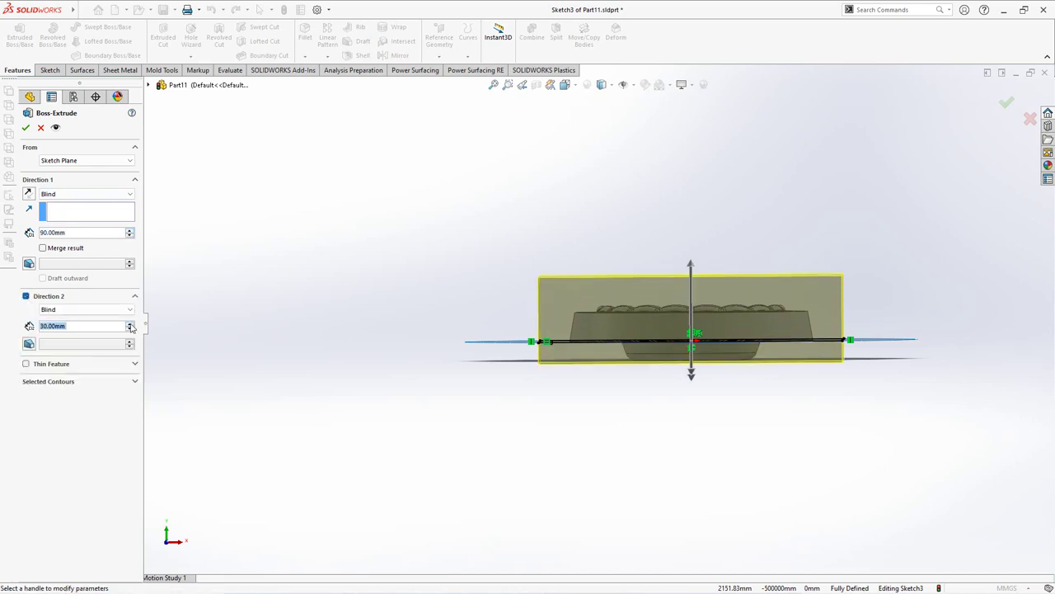
click(129, 325)
click(130, 326)
click(129, 325)
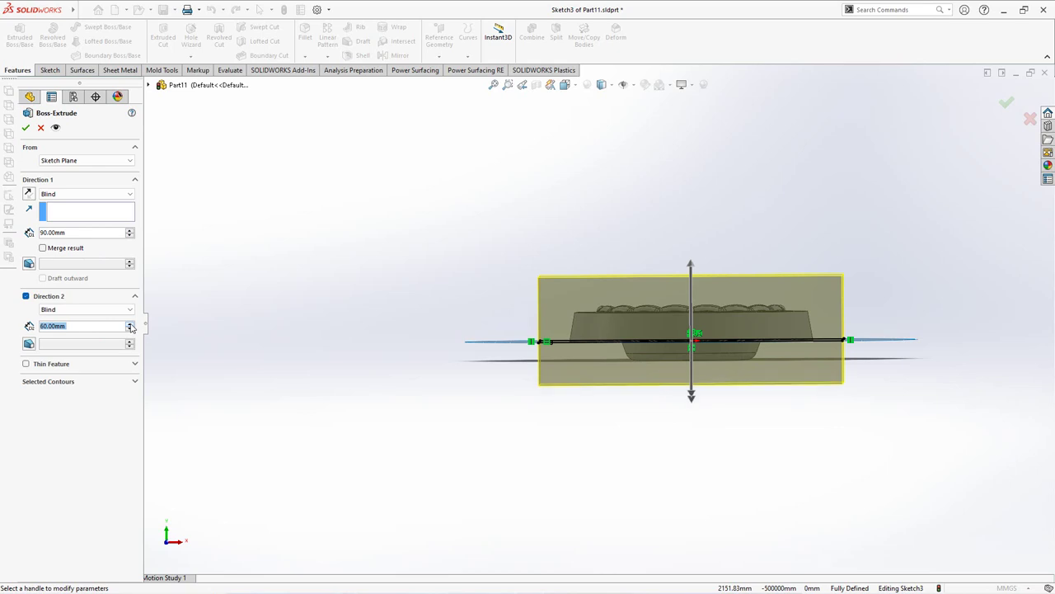
click(129, 325)
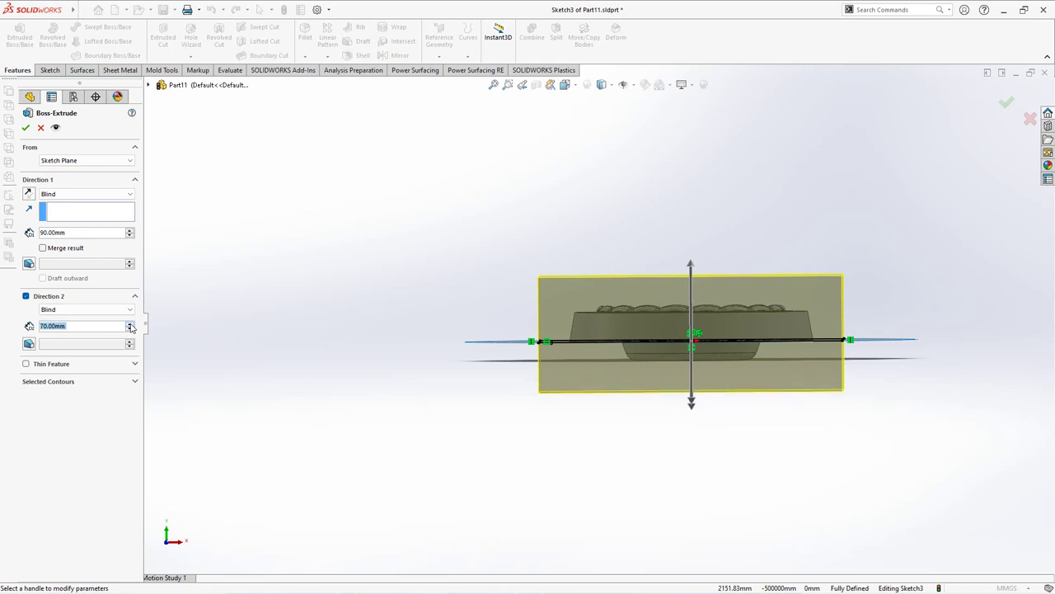
mouse_move(263, 294)
middle_down()
mouse_move(310, 321)
mouse_move(313, 259)
mouse_move(308, 287)
middle_up()
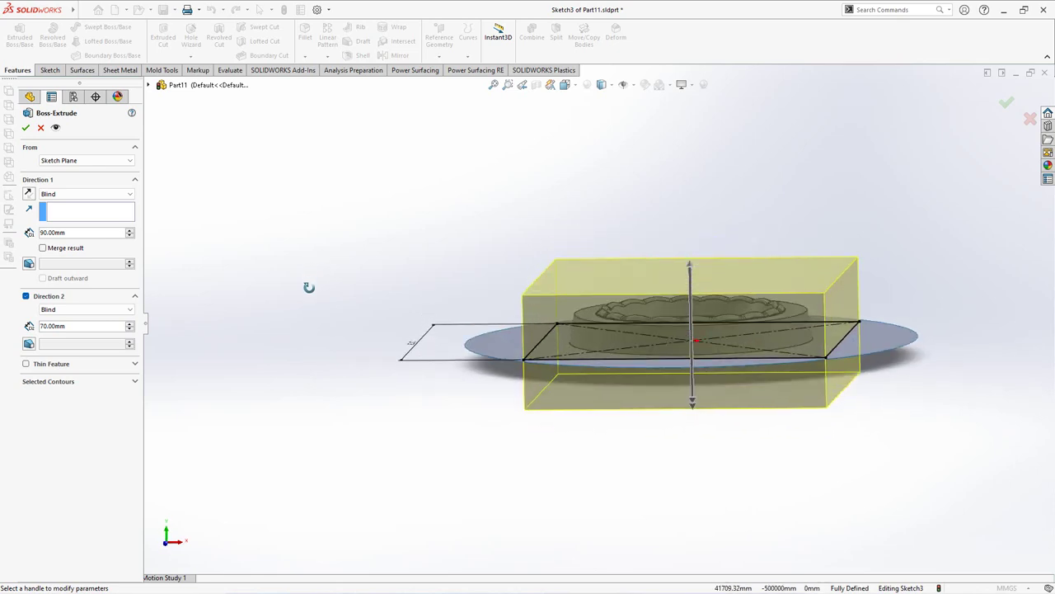
click(25, 128)
middle_drag(318, 224, 333, 278)
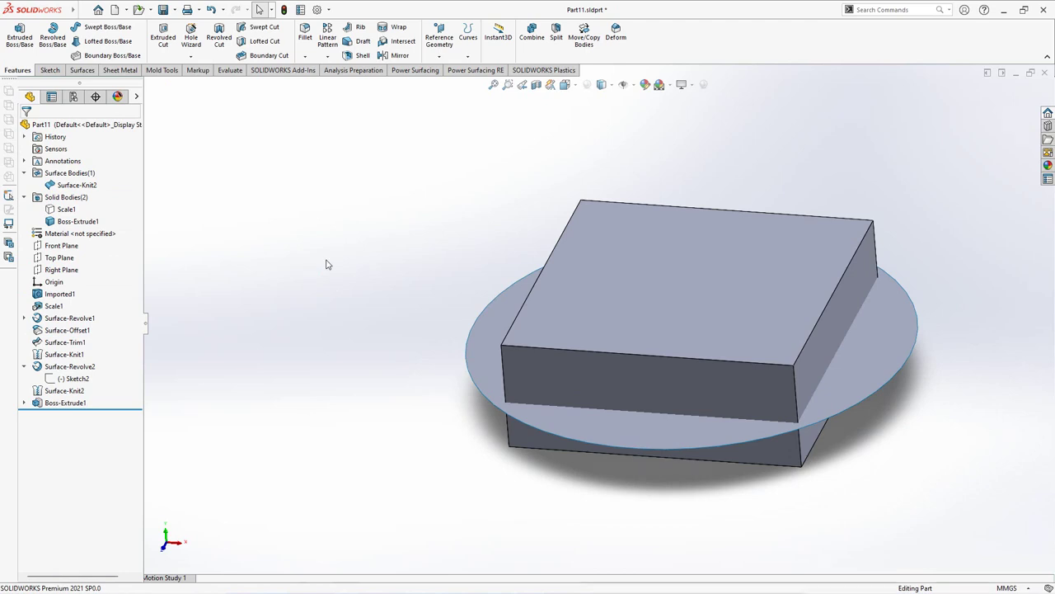
click(66, 208)
click(269, 238)
click(602, 84)
click(596, 97)
Subtract the scaled basket body from the extruded block using Combine, previewing the cavity before accepting
click(532, 37)
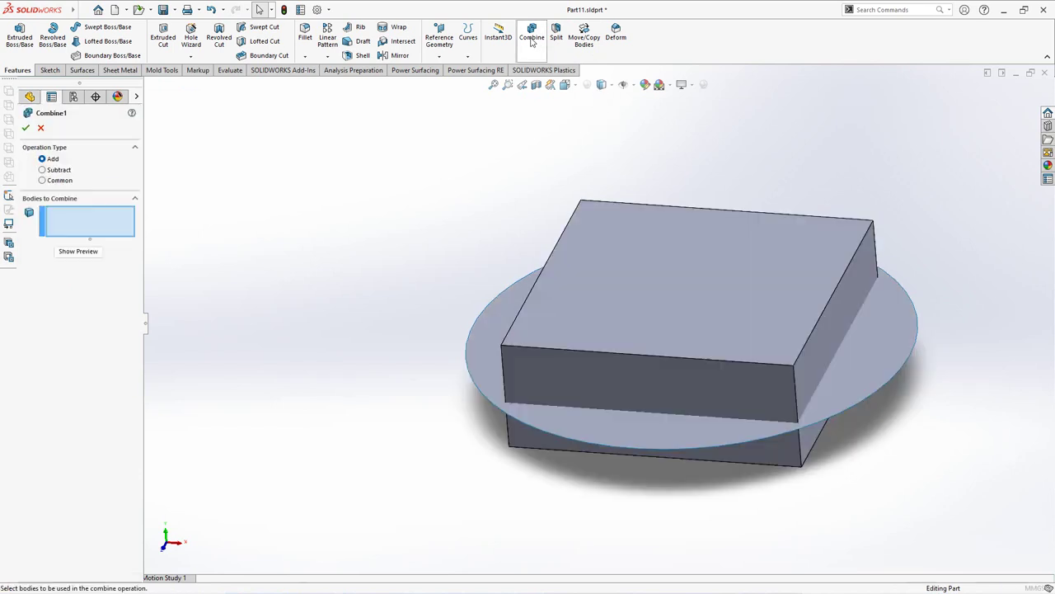
click(58, 169)
click(535, 337)
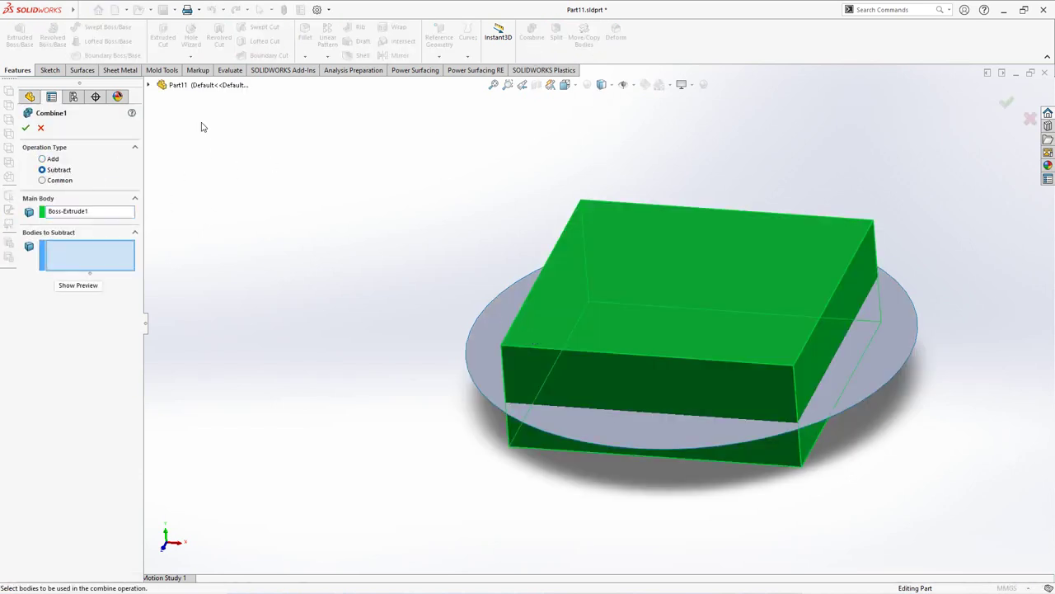
click(148, 85)
click(161, 145)
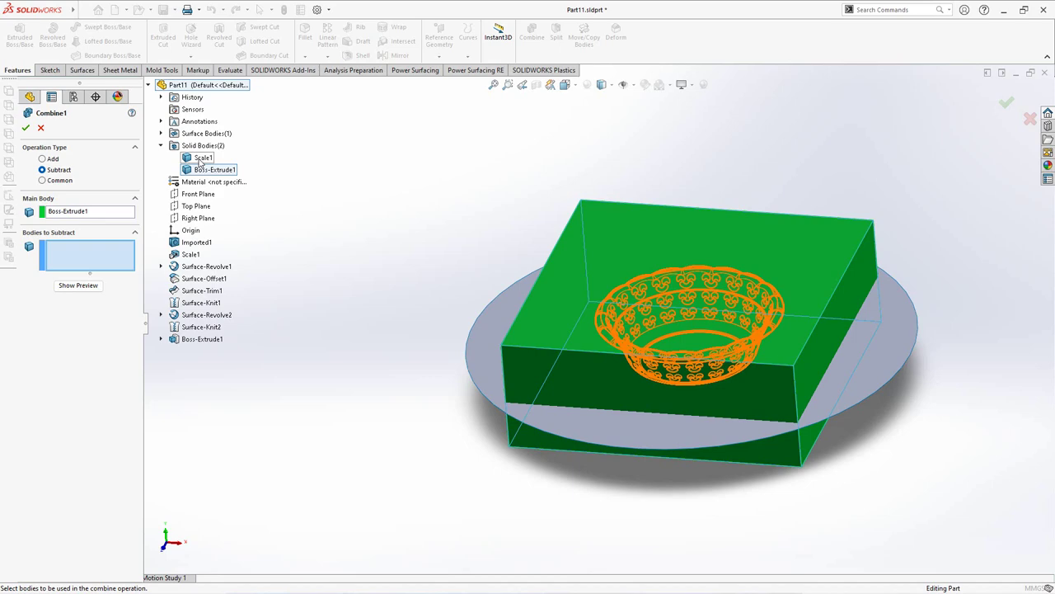
click(203, 157)
click(78, 286)
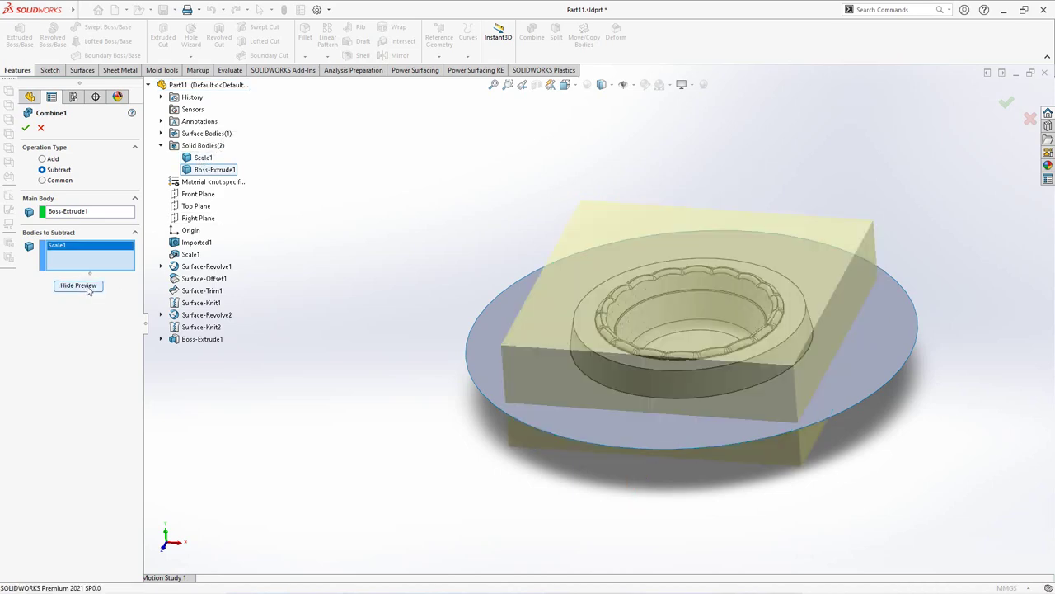
middle_drag(420, 292, 390, 274)
click(27, 127)
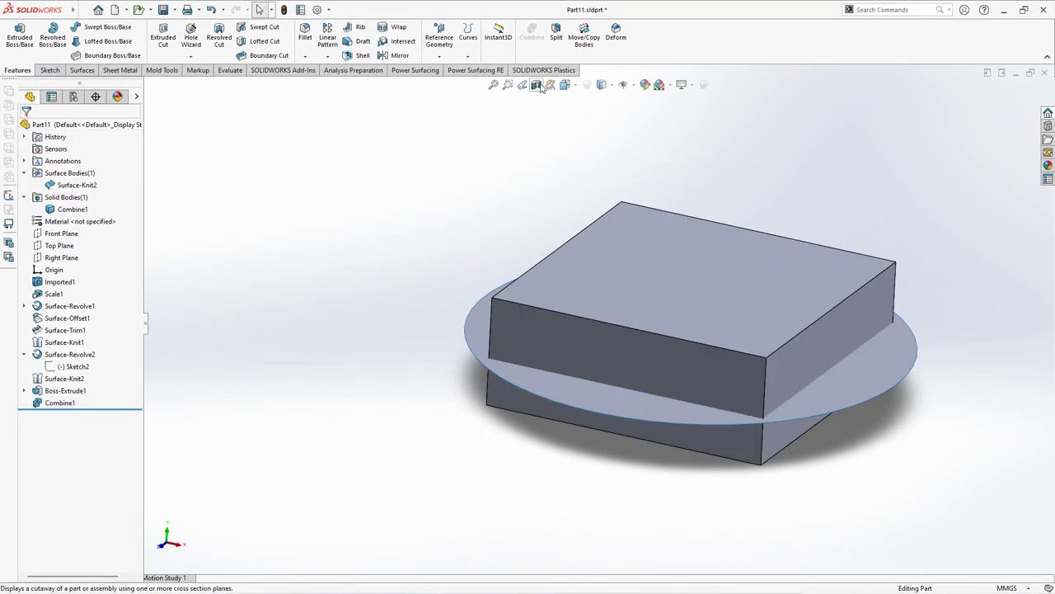
Examine the basket cavity and parting line inside the block with a front-plane section view, and turn the section off
click(536, 84)
click(27, 128)
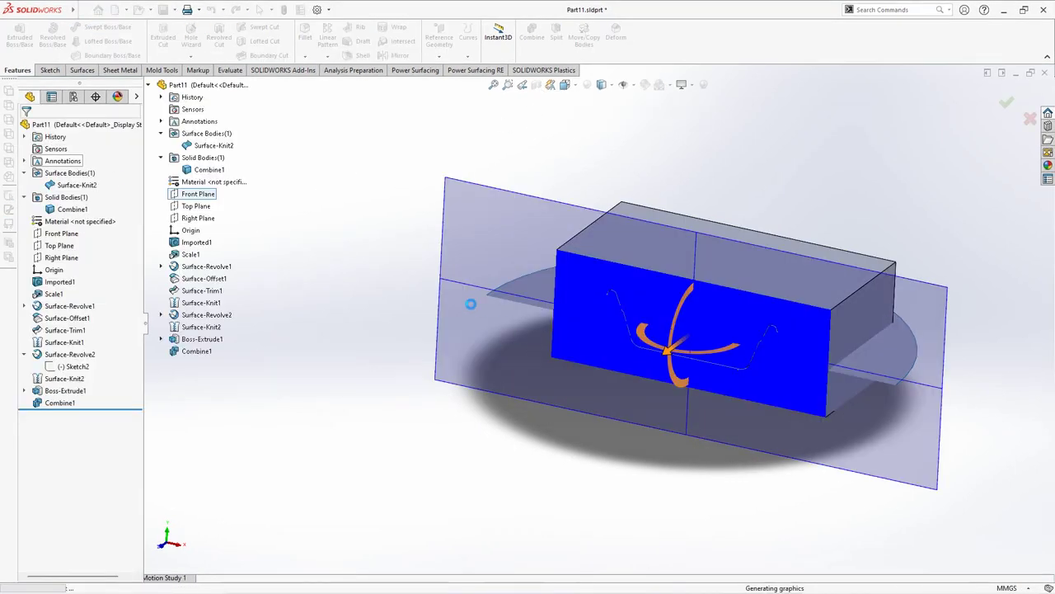
scroll(655, 330, down, 8)
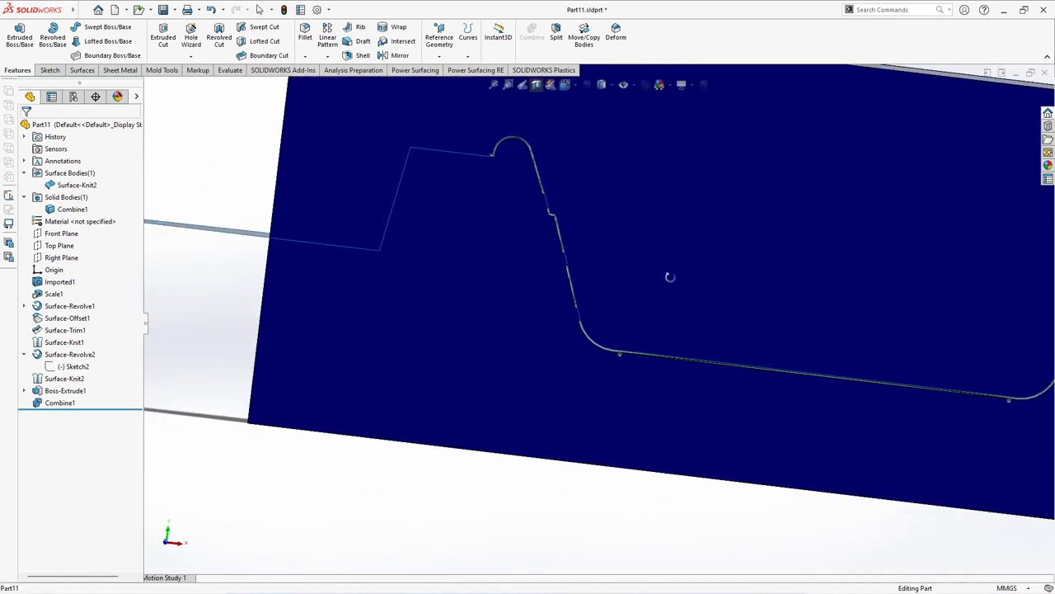
middle_drag(670, 277, 643, 347)
scroll(642, 348, up, 4)
click(536, 85)
Temporarily hide the combined block to inspect the parting surface, and restore the block by undoing the hide
click(547, 173)
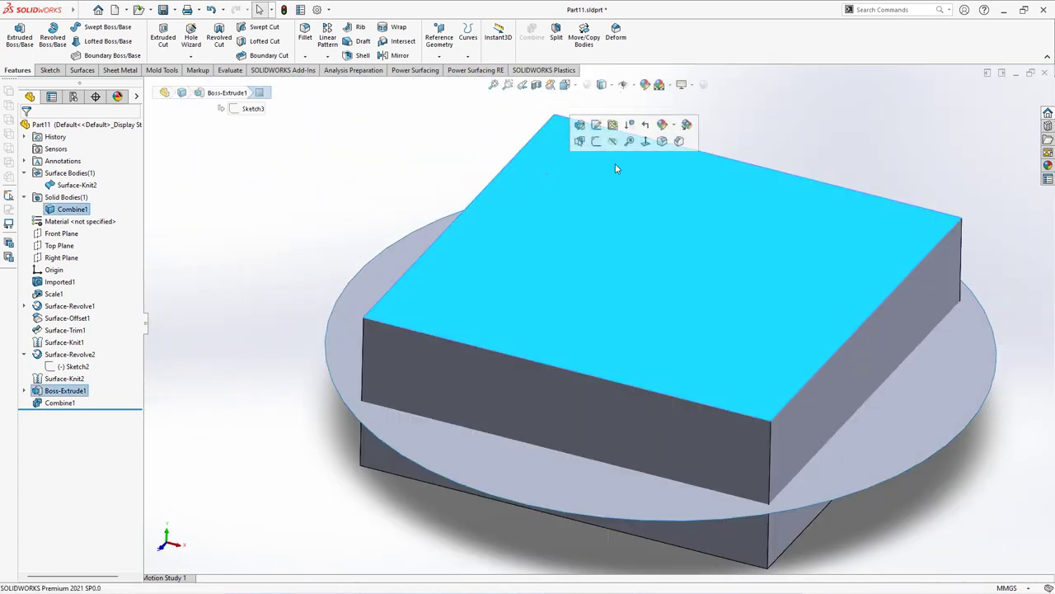
click(612, 142)
click(424, 174)
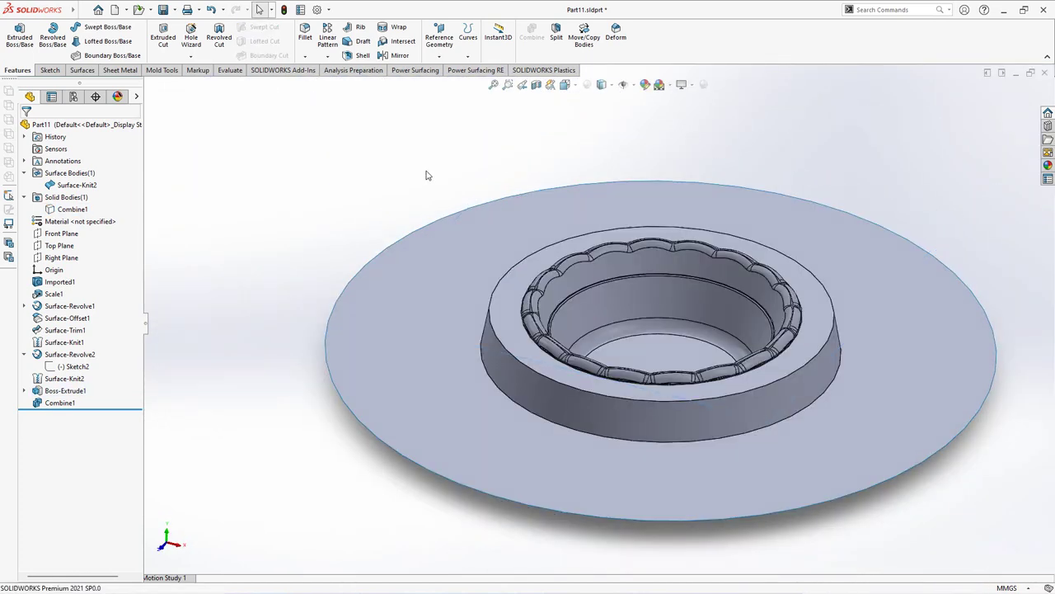
click(211, 9)
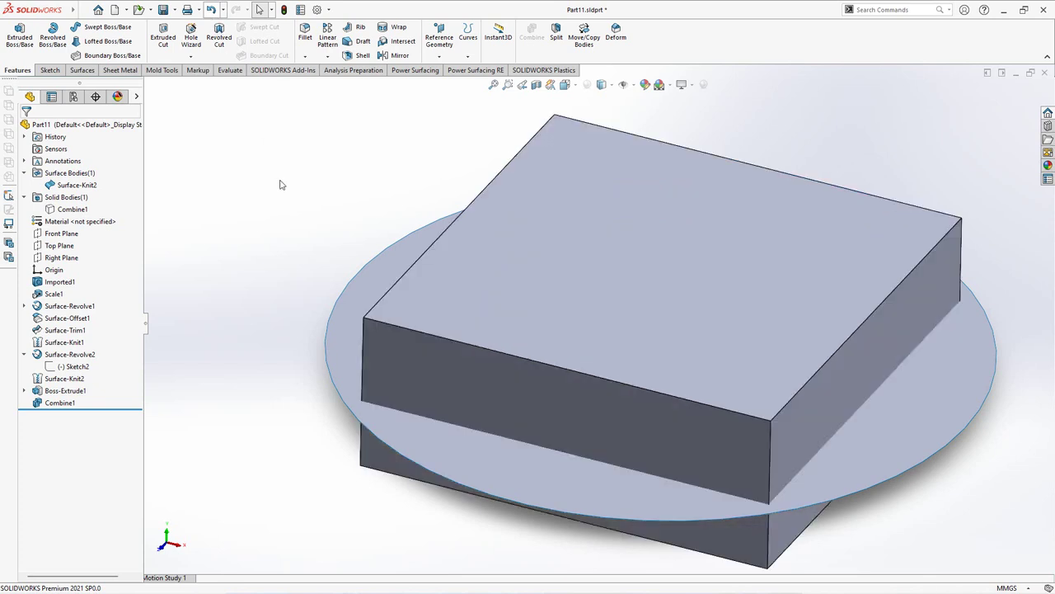
Hide the mold block once more to view the knitted parting surface, and undo the hide
click(577, 227)
click(640, 191)
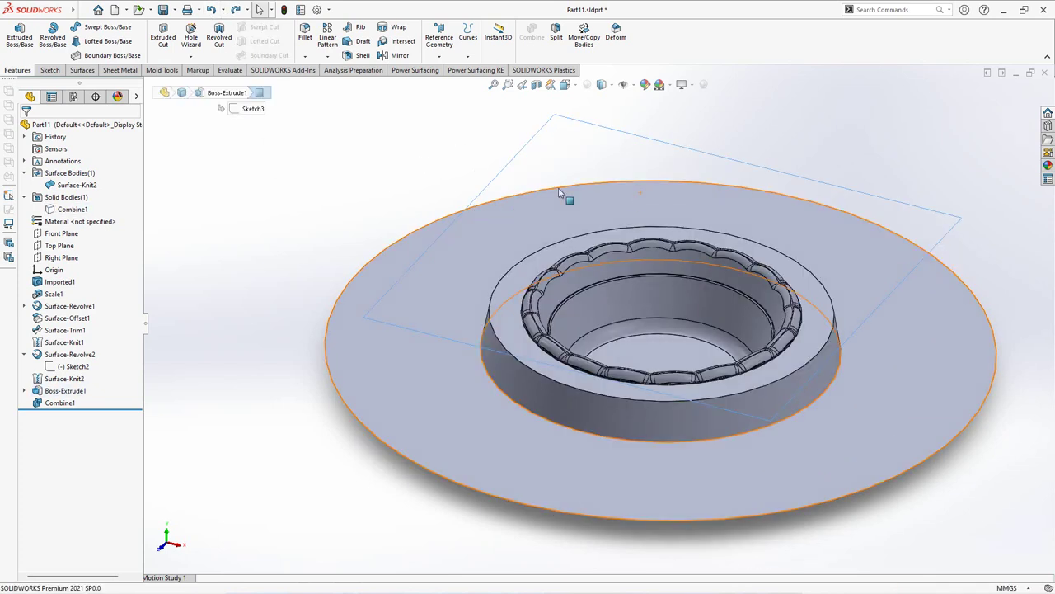
click(462, 169)
click(212, 10)
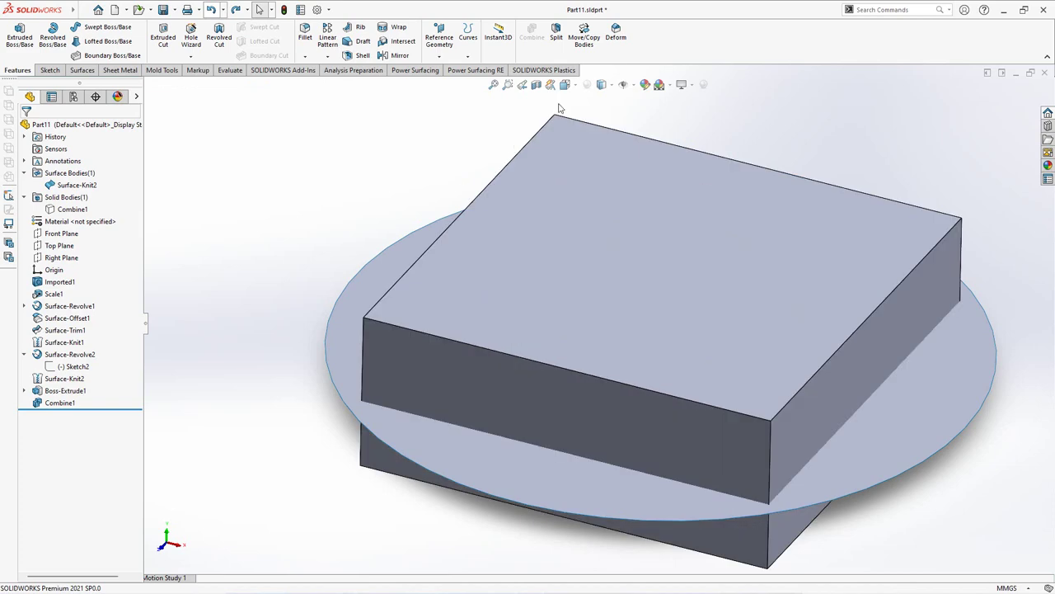
Split the combined mold block with the knitted parting surface as trim tool, keeping both resulting bodies
click(555, 33)
click(389, 275)
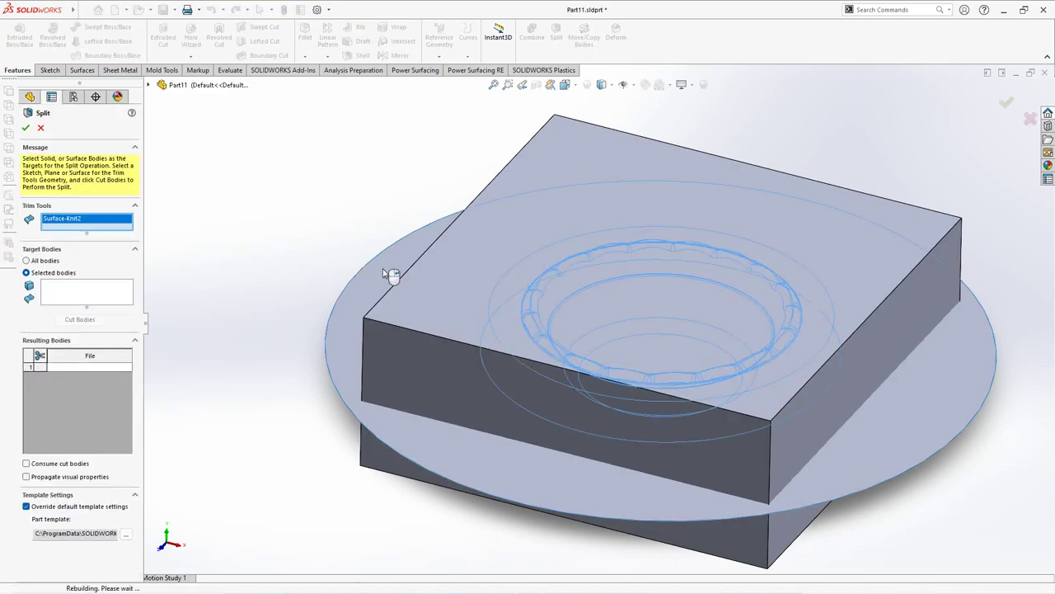
click(427, 322)
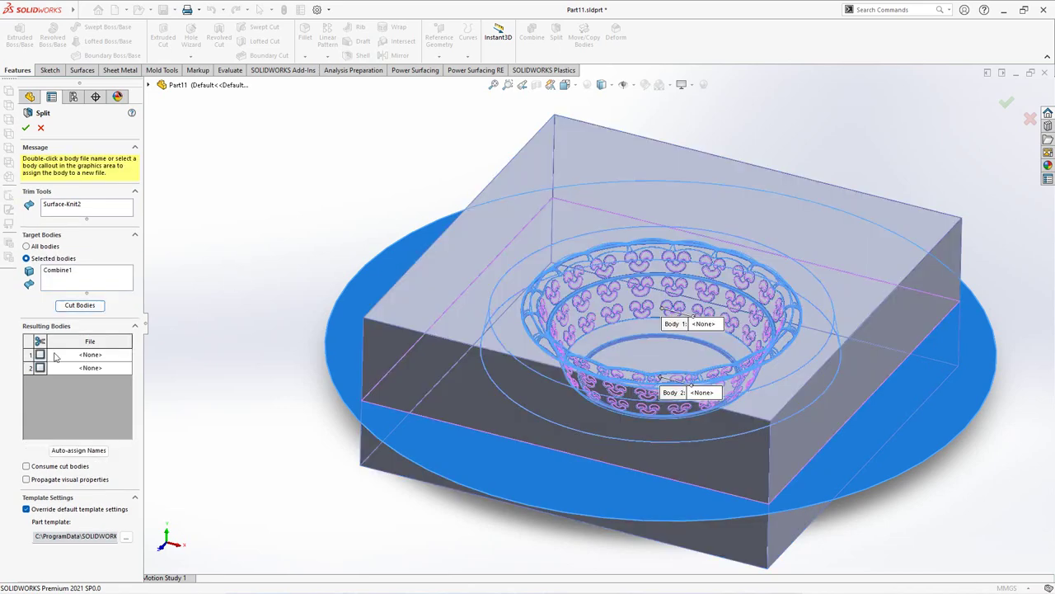
click(39, 341)
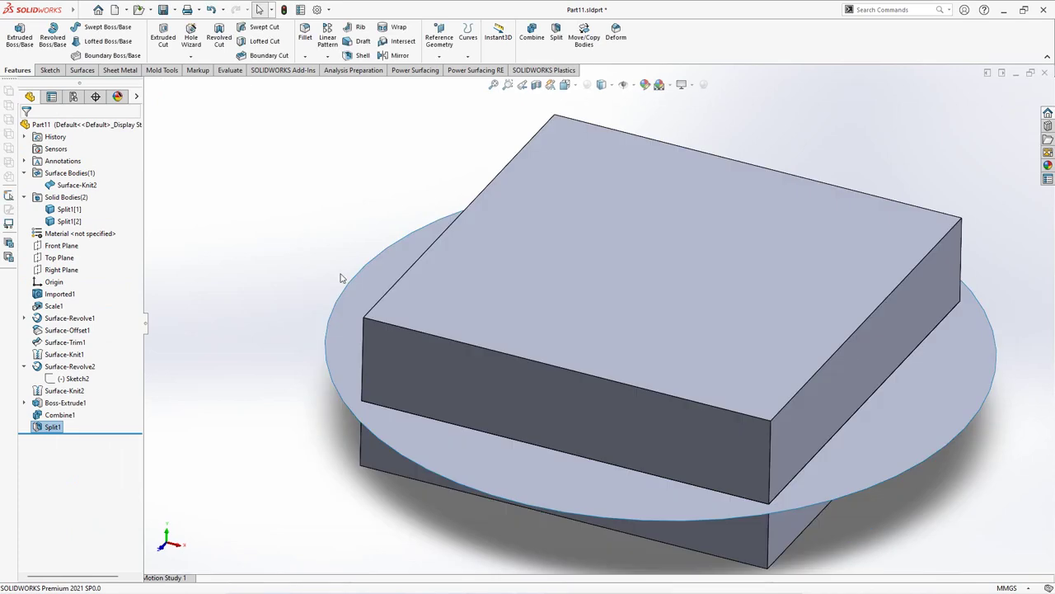
Hide the knitted parting surface and the upper mold half to expose the lower half
click(359, 299)
click(422, 267)
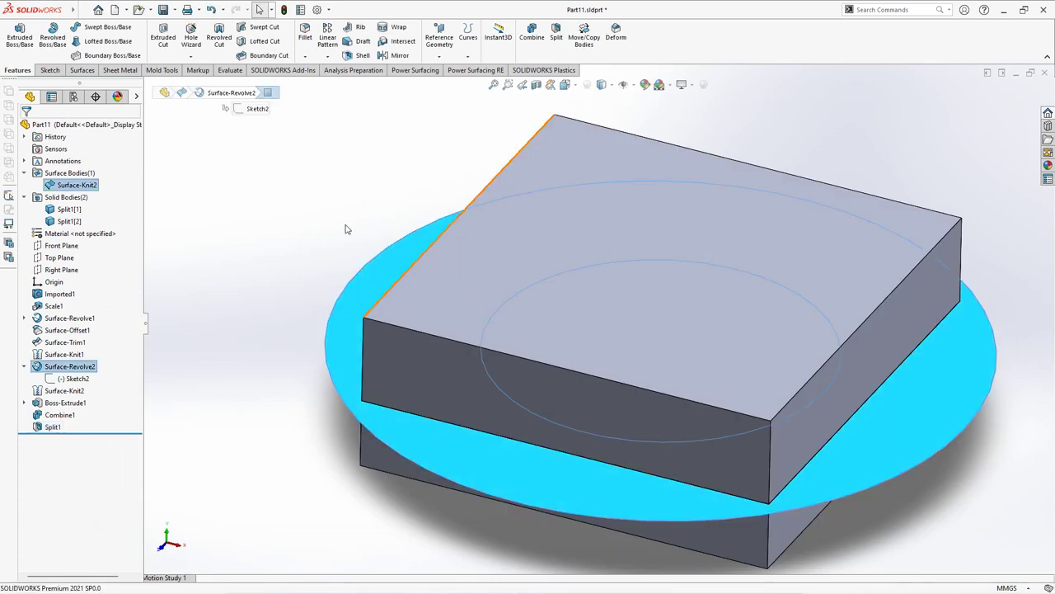
click(427, 289)
click(492, 258)
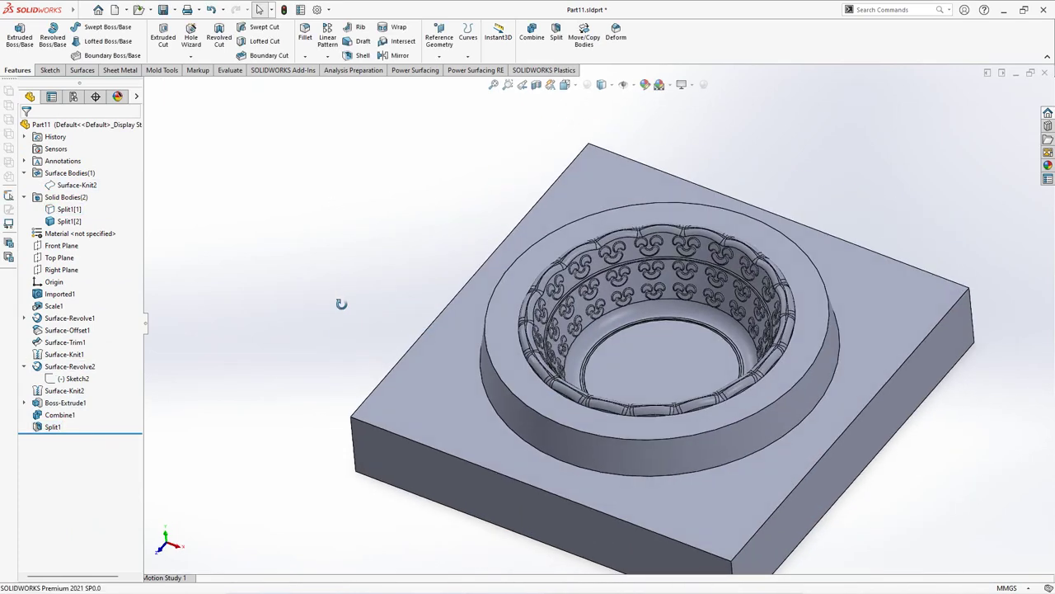
middle_drag(320, 296, 280, 223)
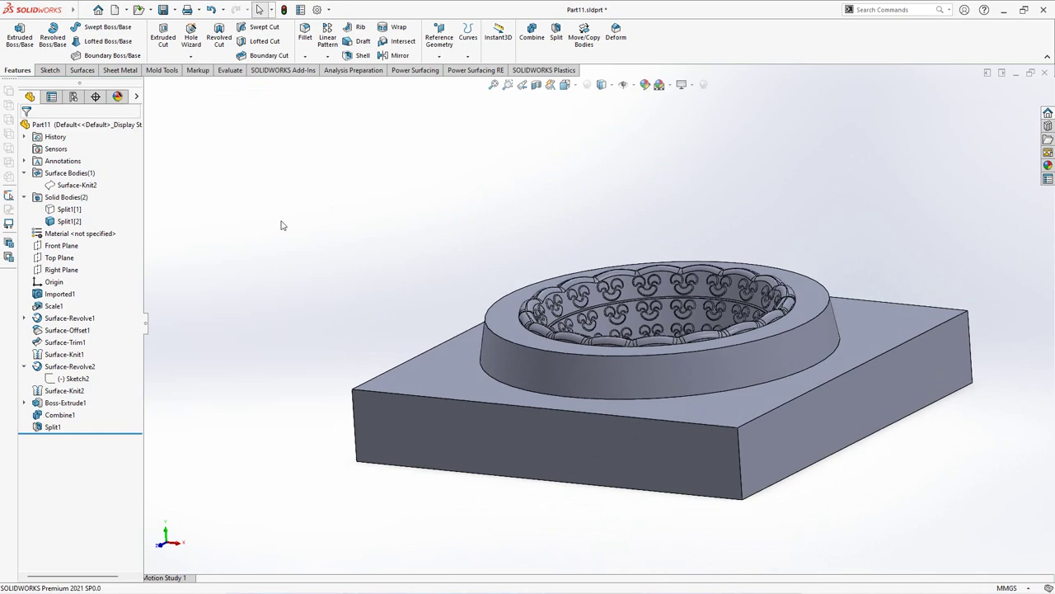
Swap visibility to inspect the upper mold half alone, and return to showing only the lower half
click(66, 221)
click(58, 224)
click(62, 221)
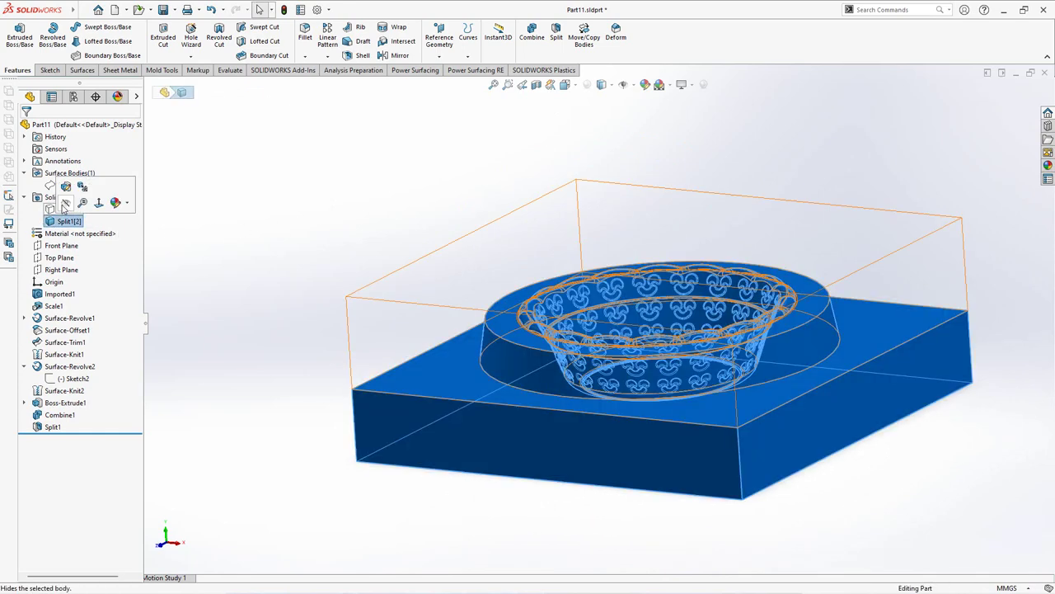
click(65, 204)
click(59, 211)
click(60, 195)
click(294, 330)
mouse_move(297, 339)
middle_down()
mouse_move(297, 162)
mouse_move(295, 348)
middle_up()
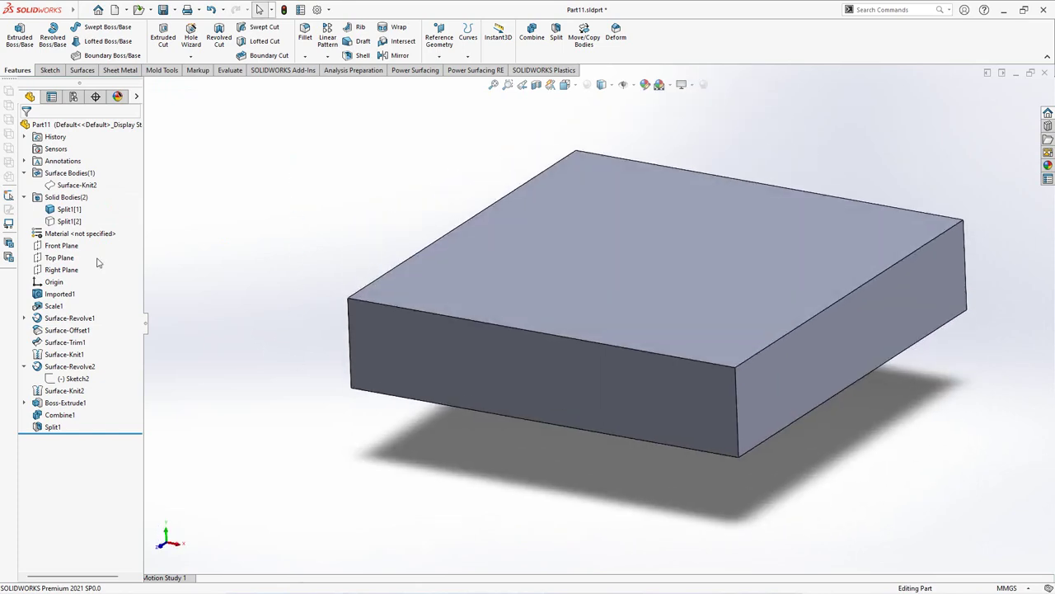
click(62, 221)
click(60, 206)
click(63, 210)
click(60, 195)
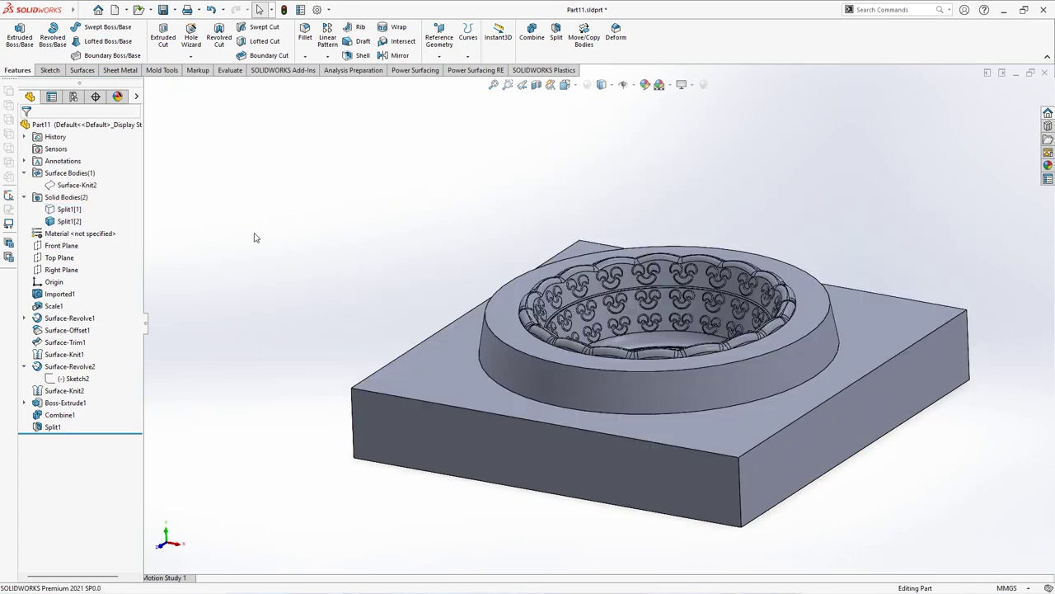
Offset the lower mold half's flat outer parting face by 0.5 mm in the flipped direction using Move Face
click(162, 70)
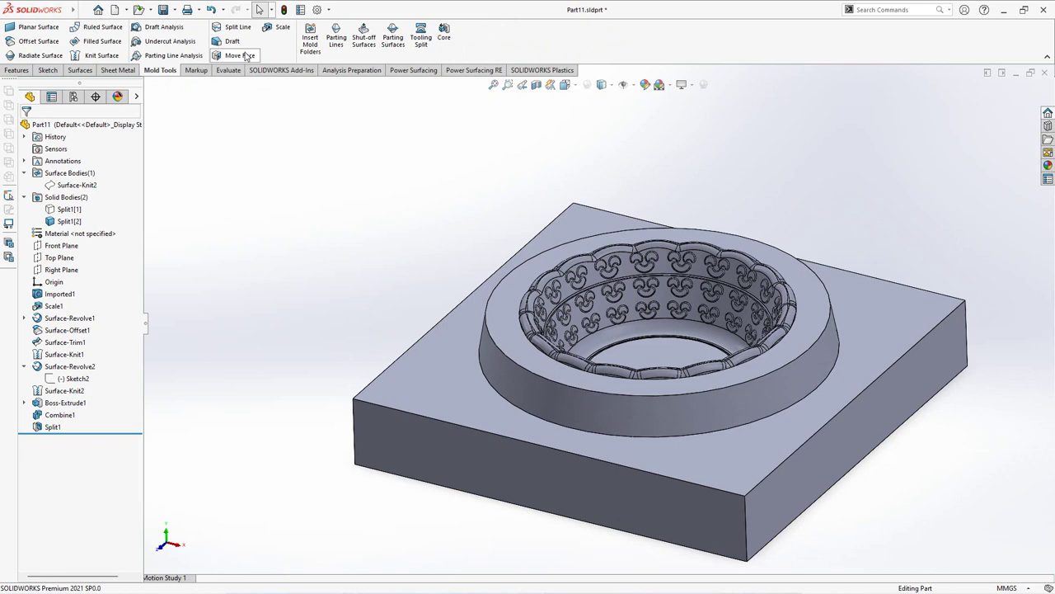
click(240, 55)
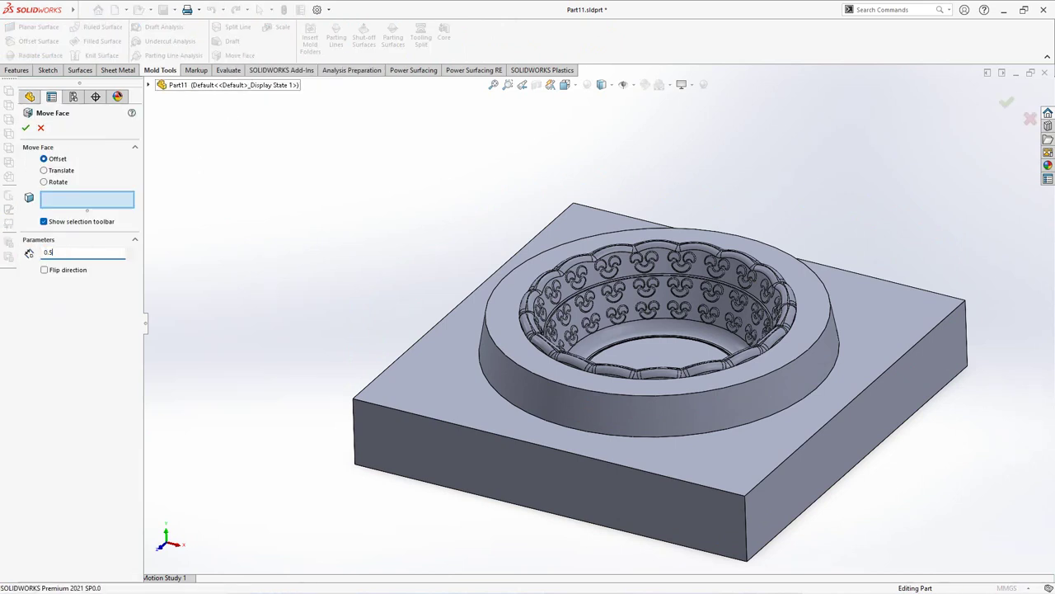
click(43, 270)
click(451, 377)
key(Return)
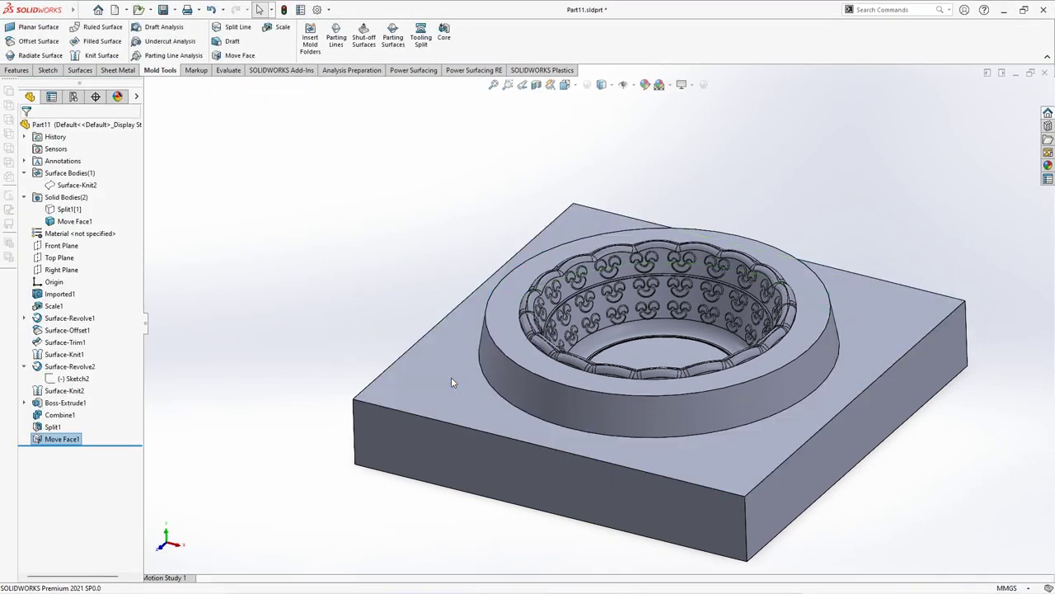
Fillet the outer top edge of the raised ring on the lower mold half with a 2 mm radius
click(16, 70)
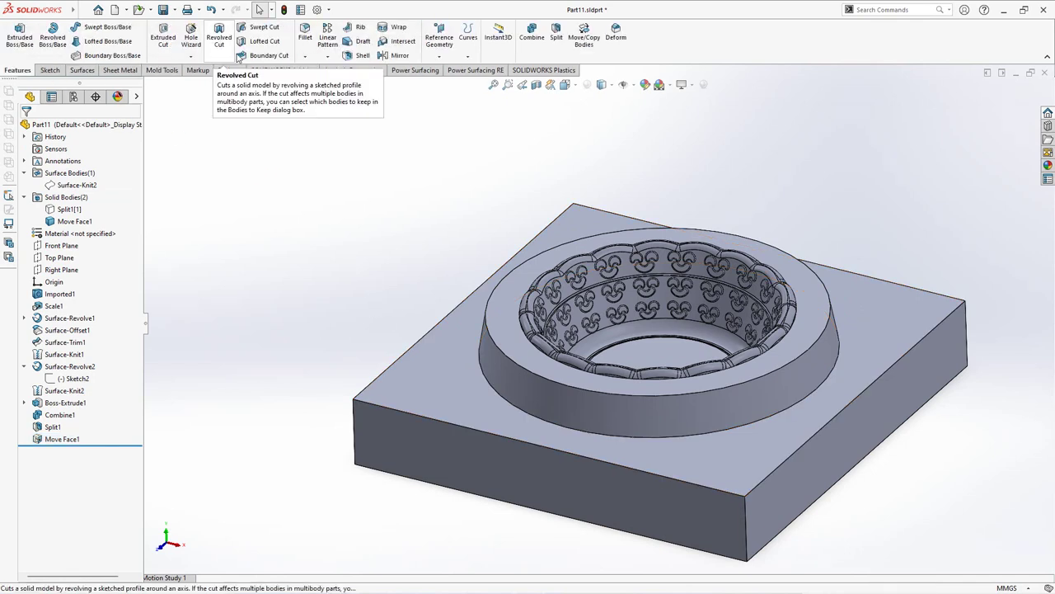
click(305, 37)
text(2)
key(Return)
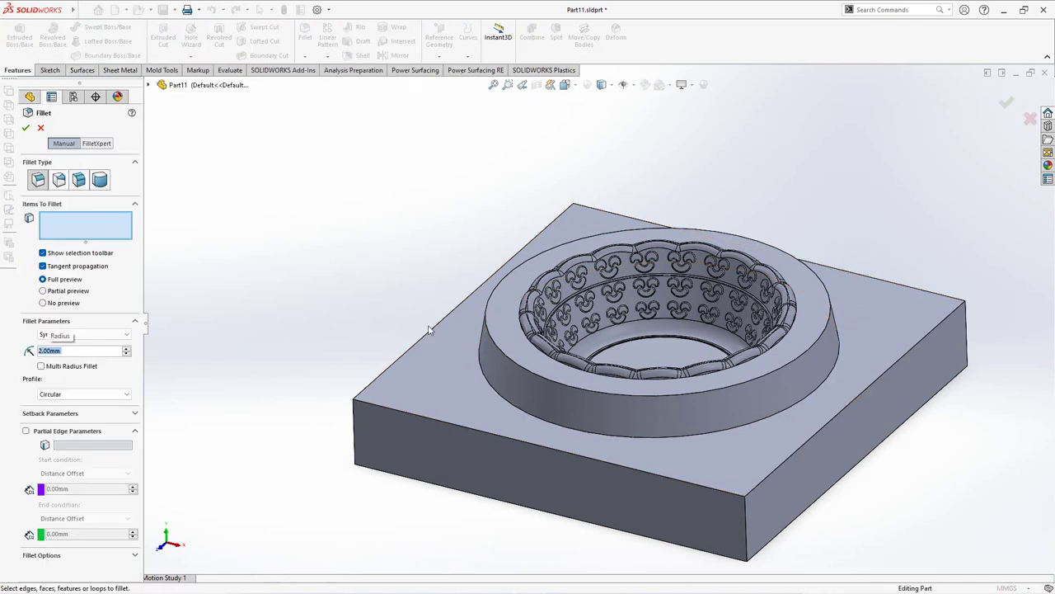
click(500, 348)
click(500, 348)
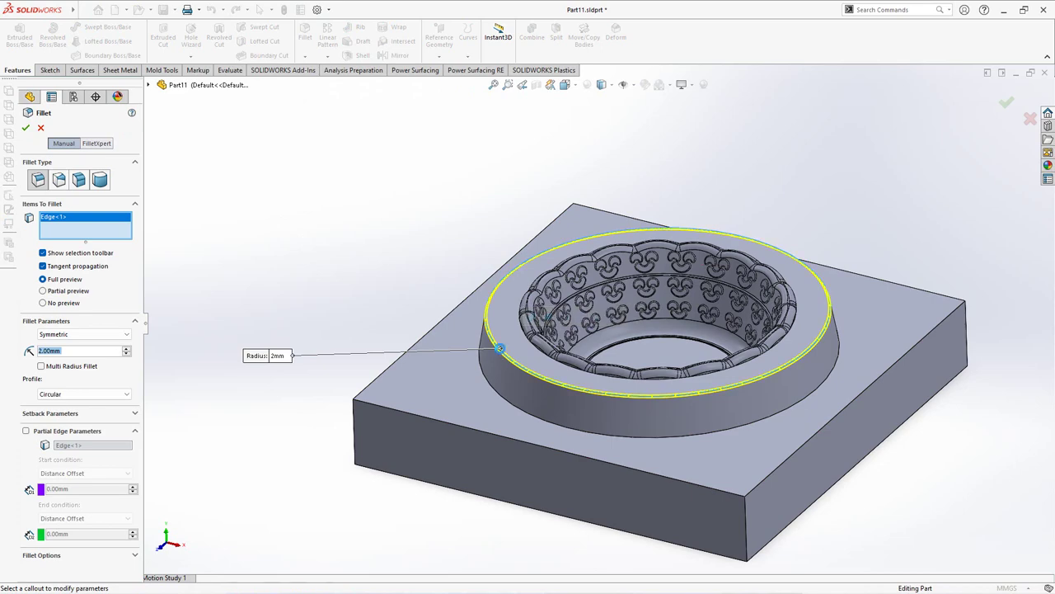
key(Return)
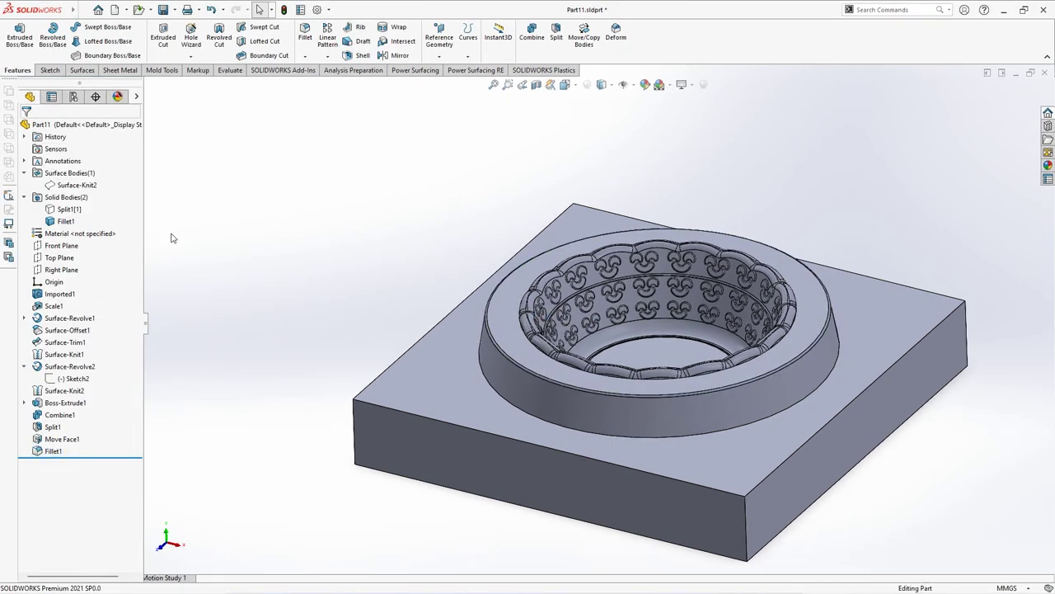
Show only the upper mold half and fillet the outermost circular edge on its underside with a 2 mm radius
click(66, 210)
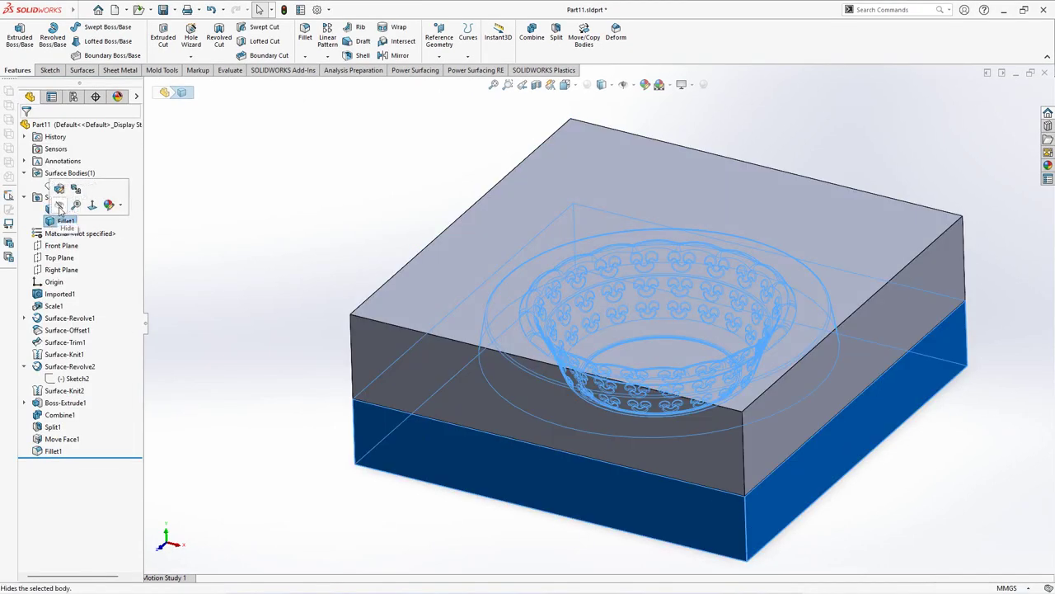
click(60, 208)
middle_drag(306, 370, 297, 240)
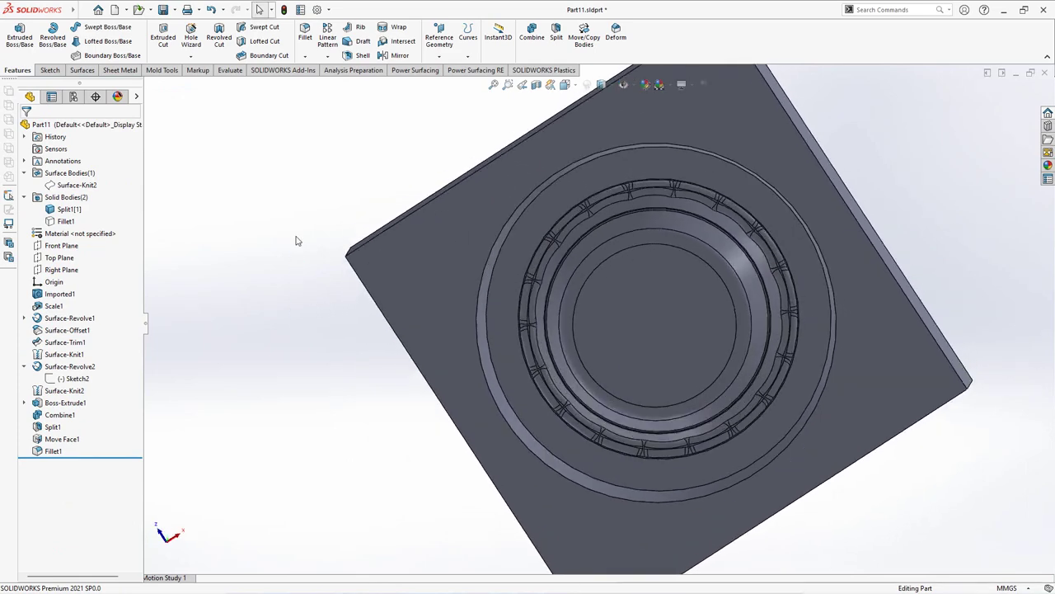
click(305, 37)
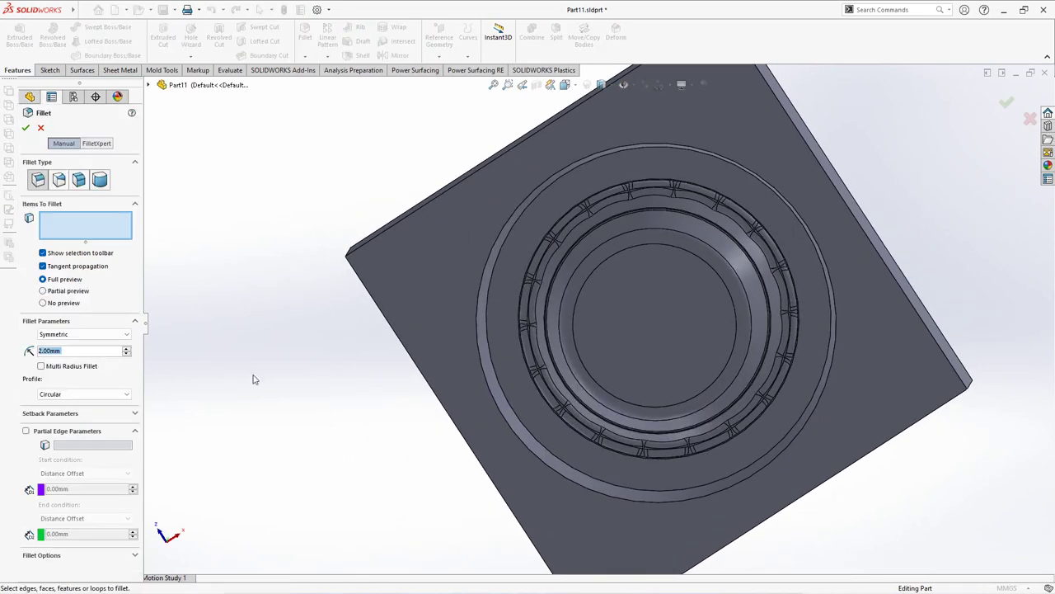
click(482, 369)
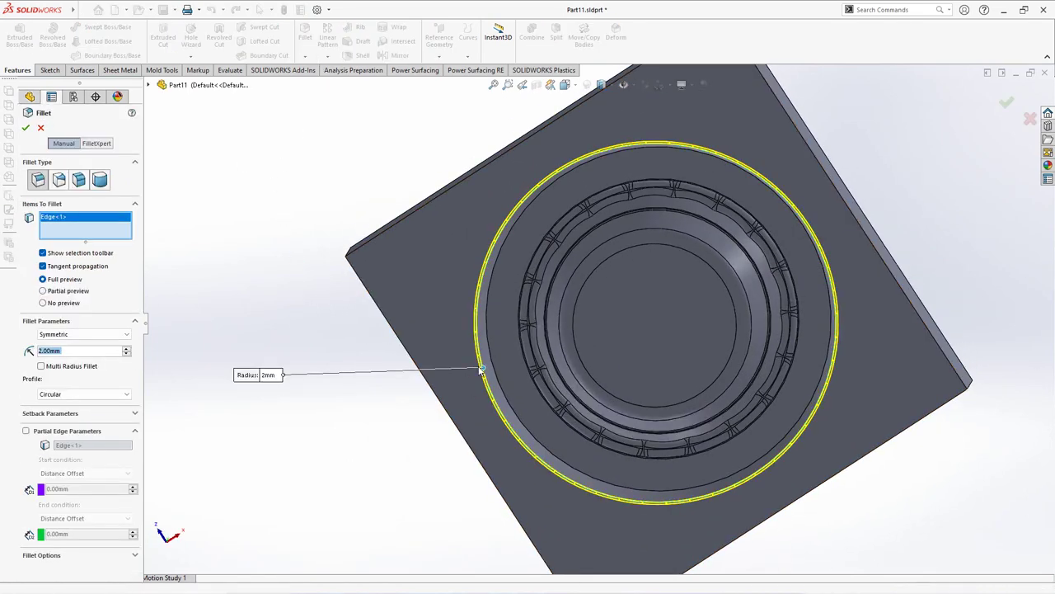
right_click(480, 368)
right_click(481, 367)
click(250, 195)
Show the lower mold half again alongside the upper half
middle_drag(251, 195, 255, 405)
click(56, 209)
click(63, 196)
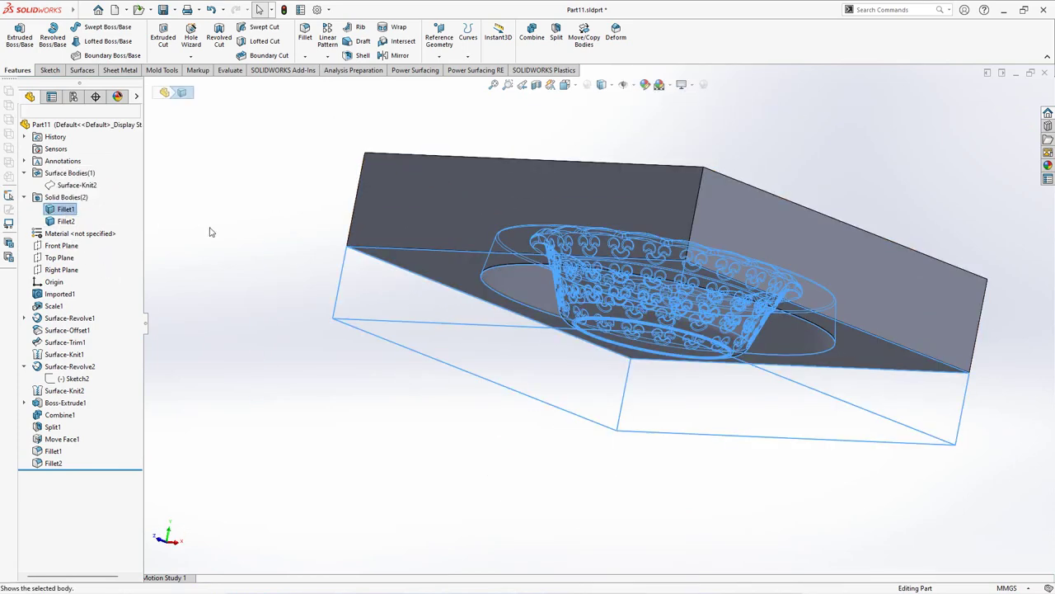
Examine the fit between both mold halves with a front-plane section view, and turn the section off
middle_drag(211, 231, 273, 357)
click(535, 85)
middle_drag(543, 220, 553, 241)
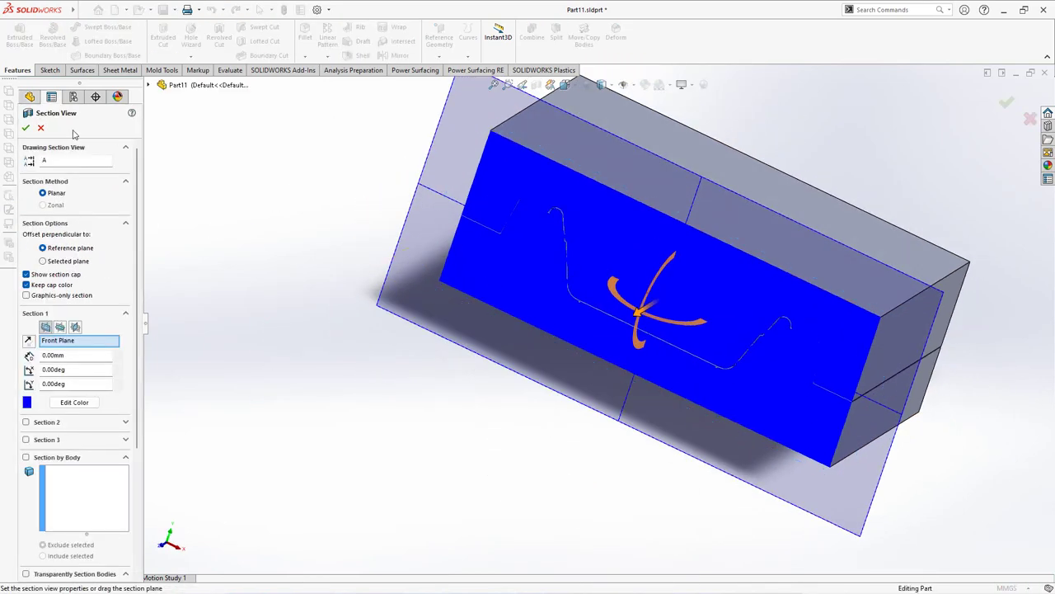
click(26, 127)
scroll(560, 234, down, 8)
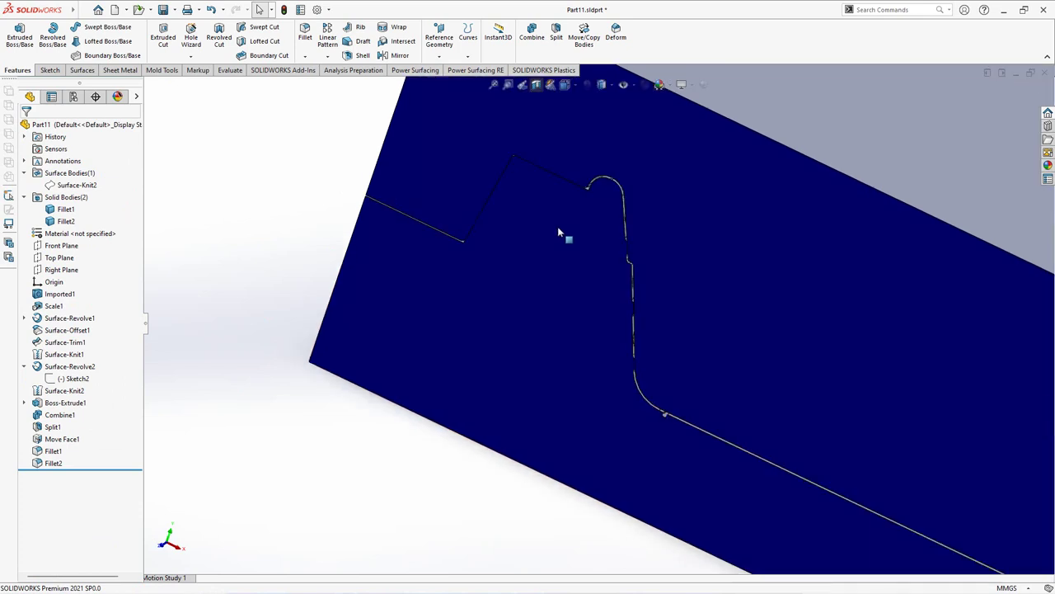
scroll(529, 251, up, 6)
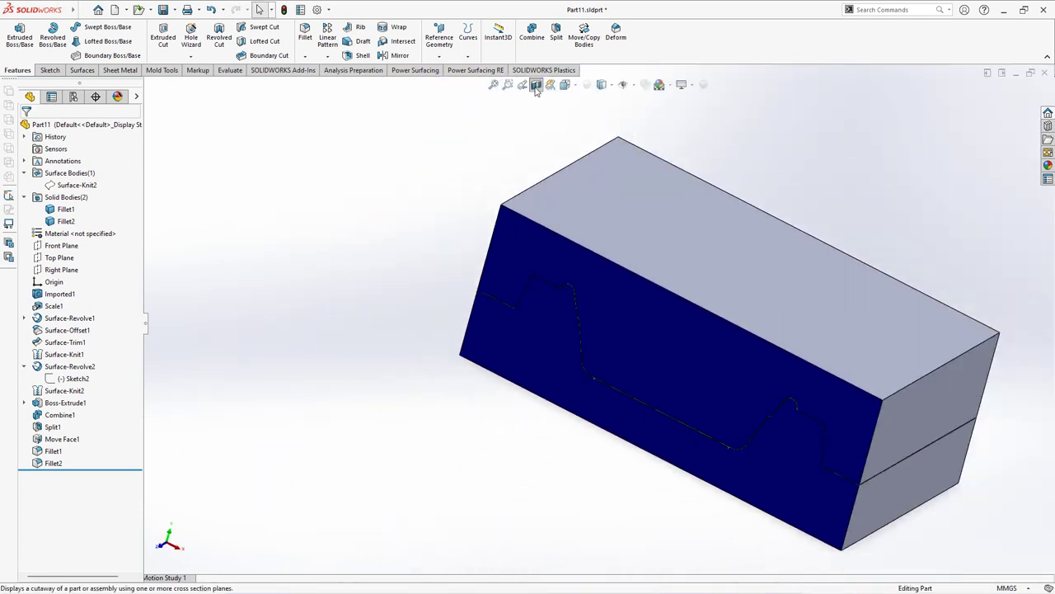
right_click(536, 86)
click(495, 180)
click(535, 86)
click(535, 85)
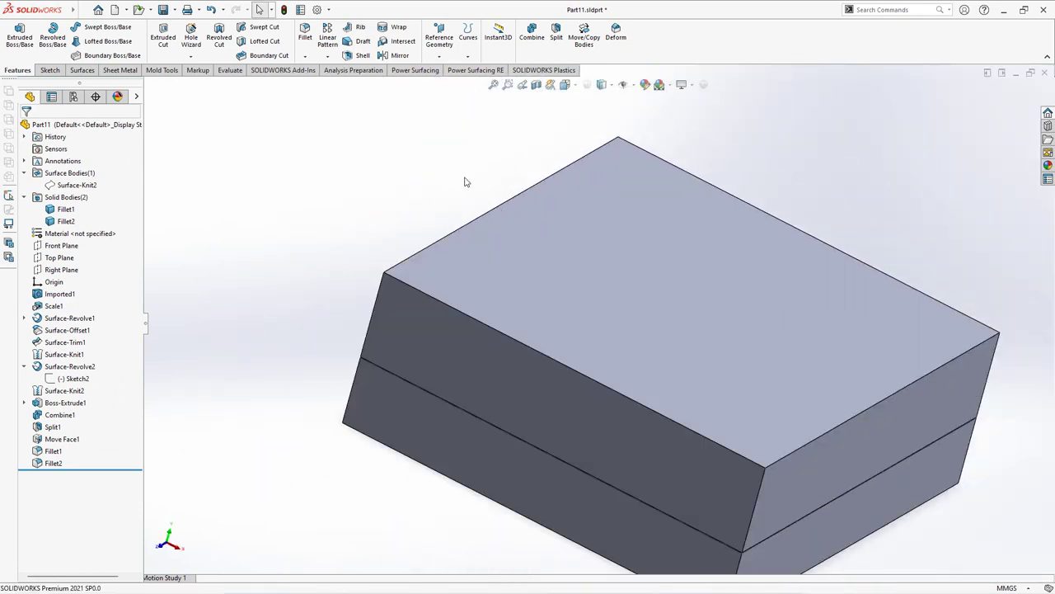
Start a sketch on the lower mold half's bottom face and offset its outline 25 mm inward as construction geometry
middle_drag(464, 178, 585, 334)
click(585, 339)
click(630, 309)
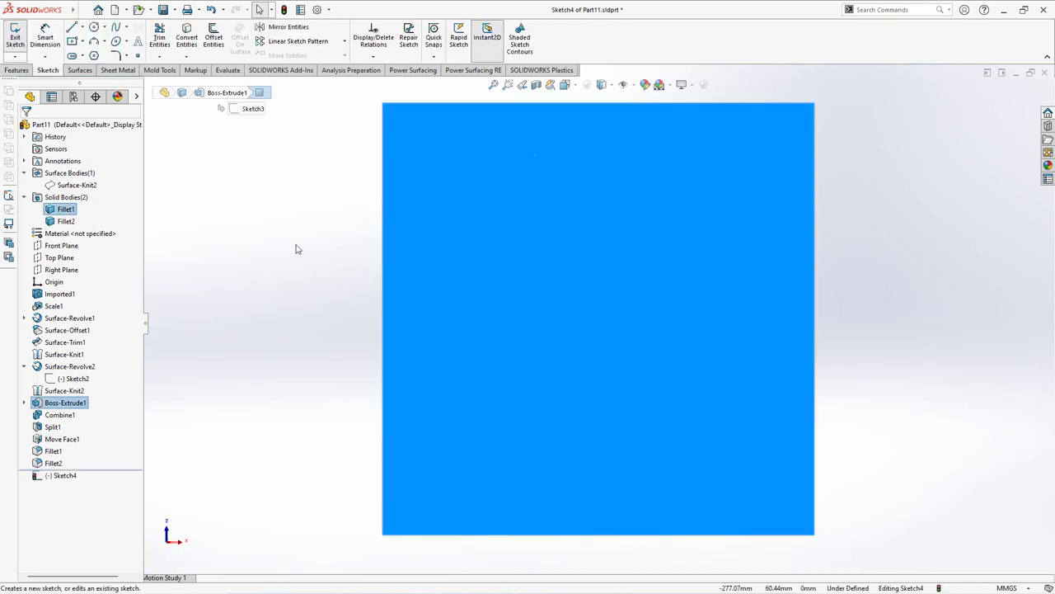
click(212, 42)
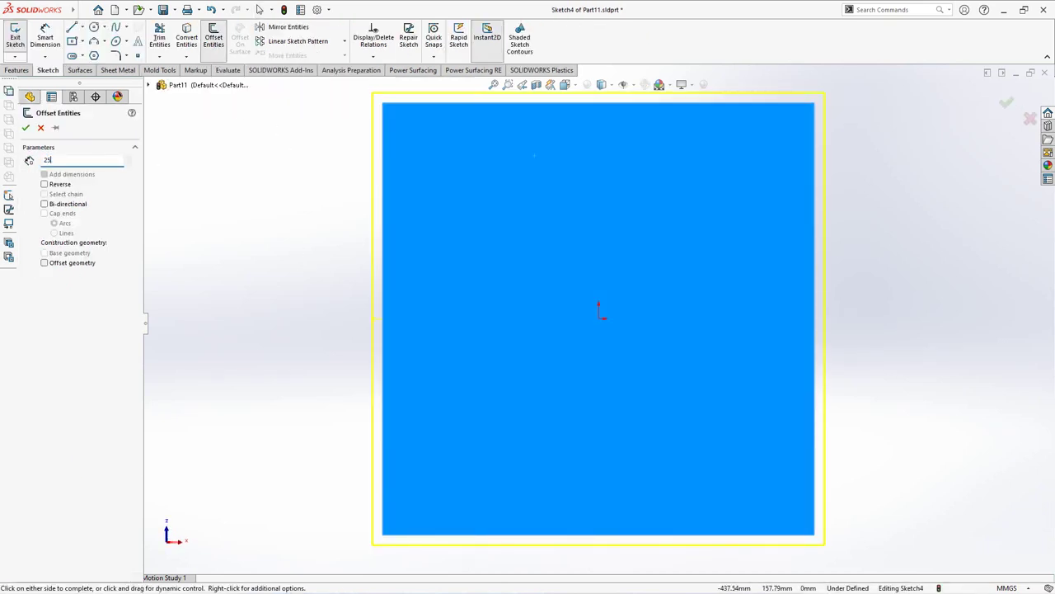
text(25)
key(Return)
click(44, 184)
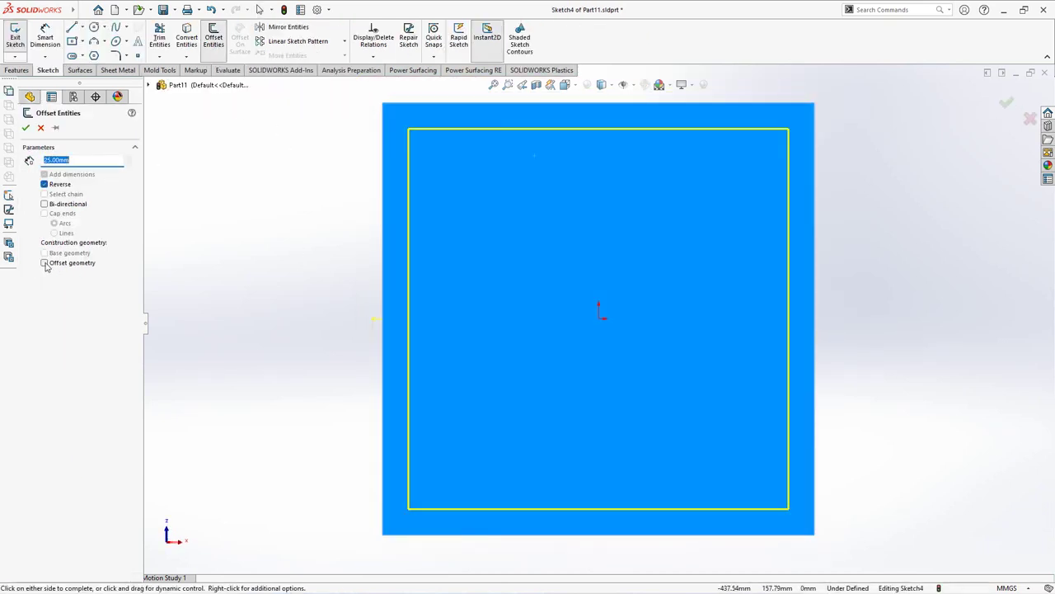
click(44, 262)
click(25, 127)
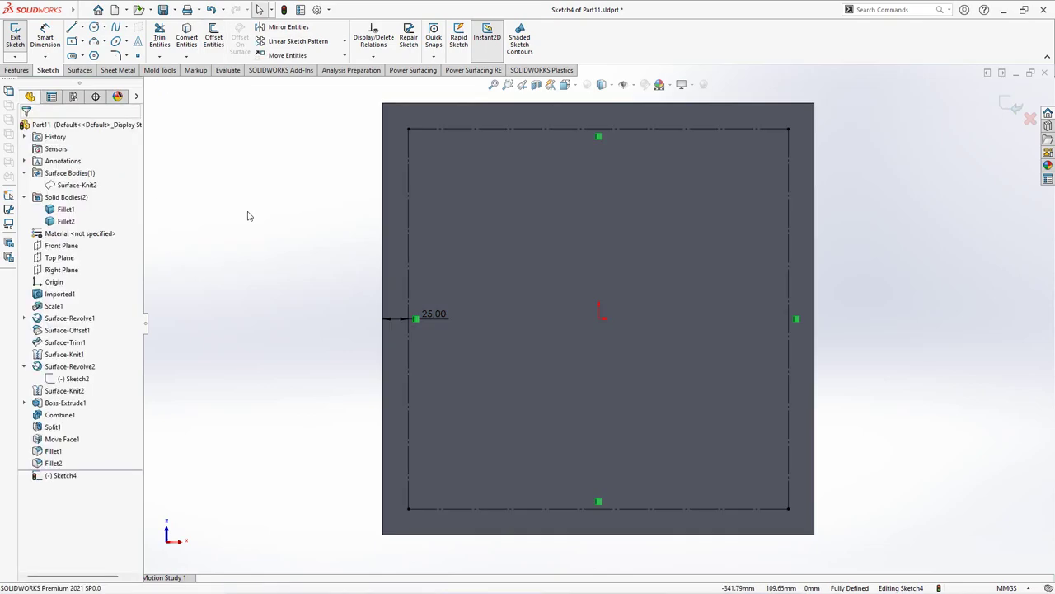
Switch the model display to wireframe and exit the construction sketch
click(601, 84)
click(604, 164)
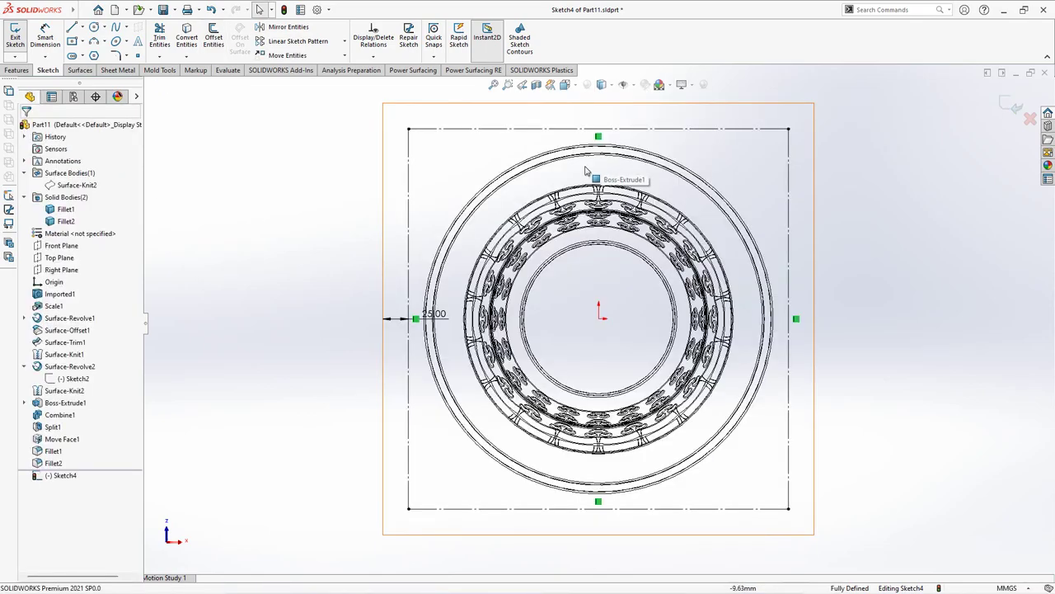
mouse_move(542, 179)
middle_down()
mouse_move(537, 239)
mouse_move(516, 258)
middle_up()
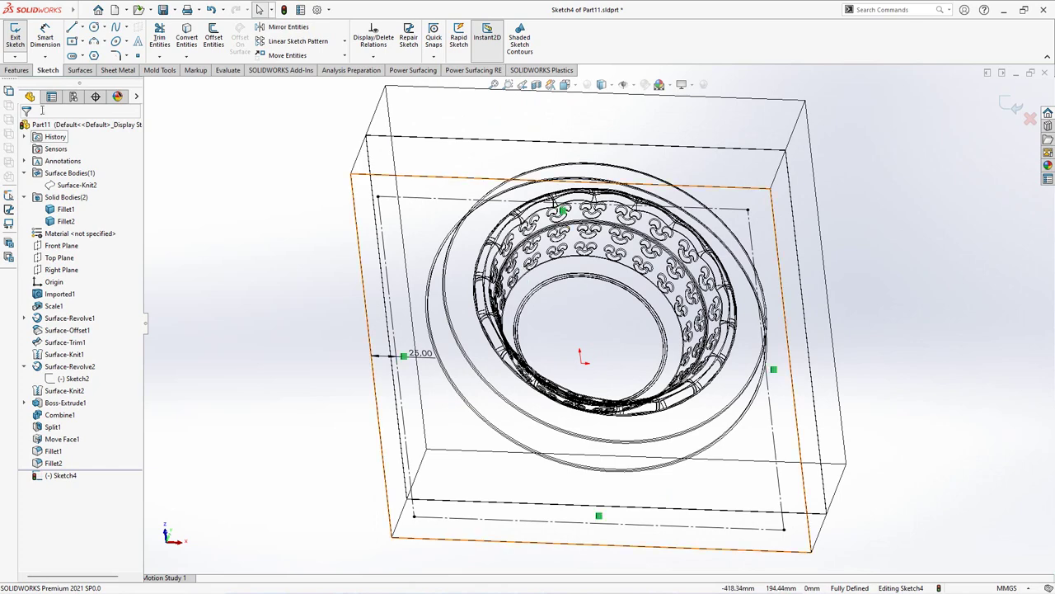
click(18, 71)
click(1007, 105)
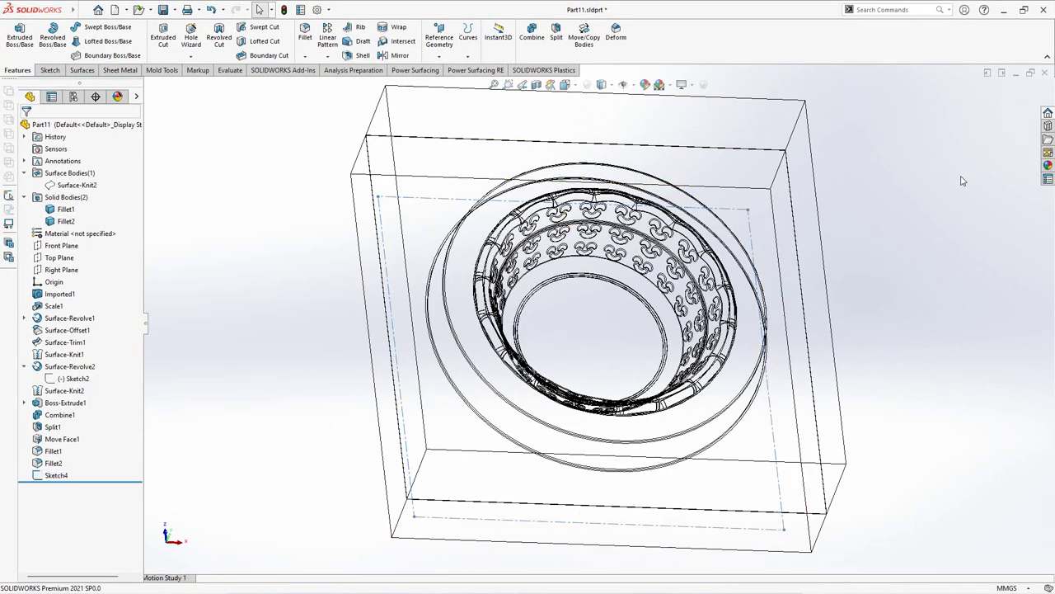
Set up a legacy counterbored drilled hole with 25 mm diameter, 30.4 mm counterbore diameter, 8.3 mm counterbore depth and a Through All end condition
click(190, 56)
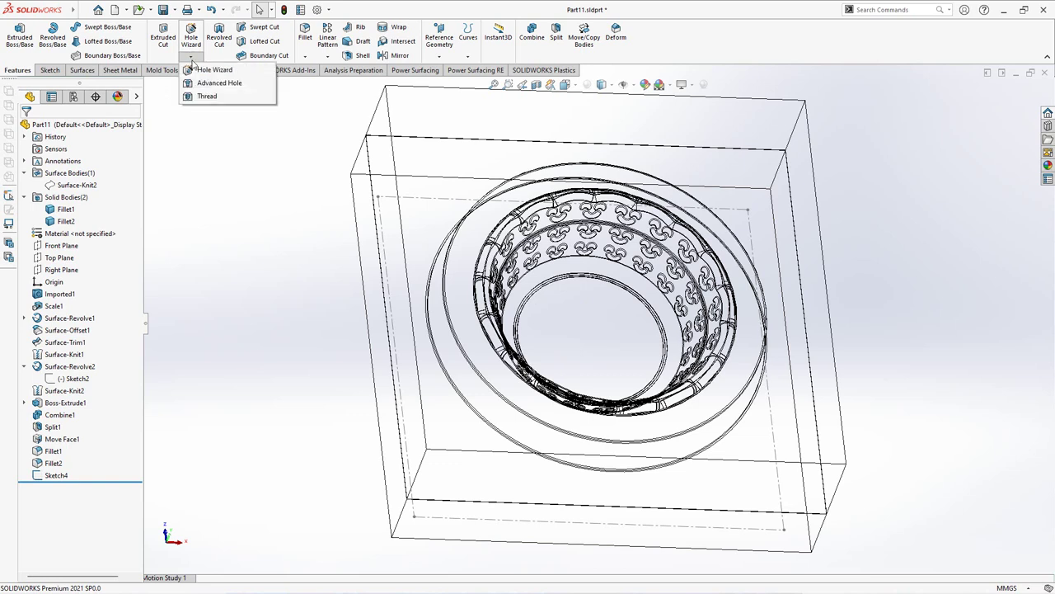
click(202, 69)
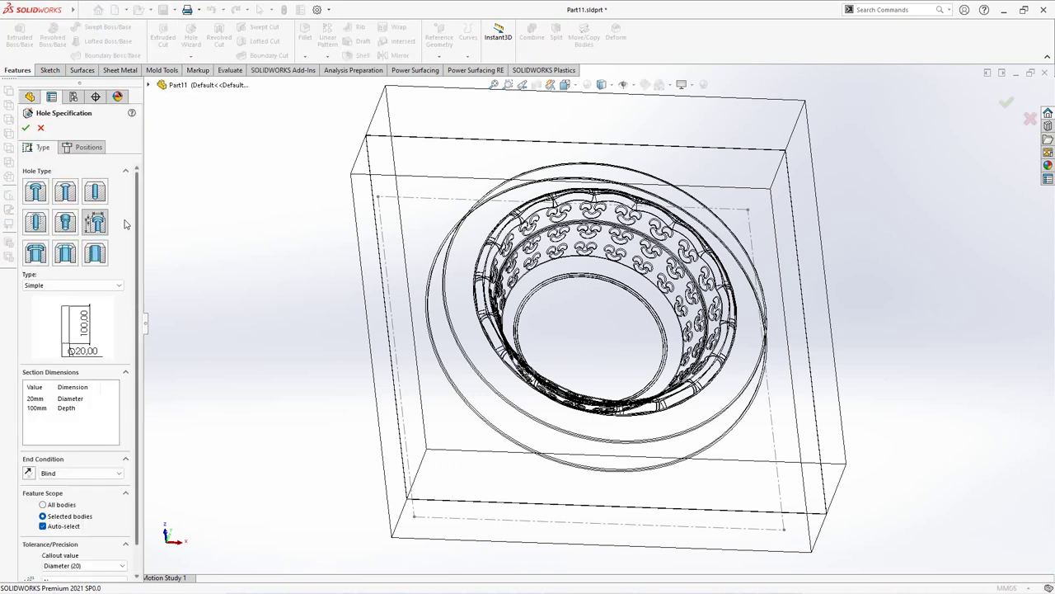
click(86, 285)
click(51, 342)
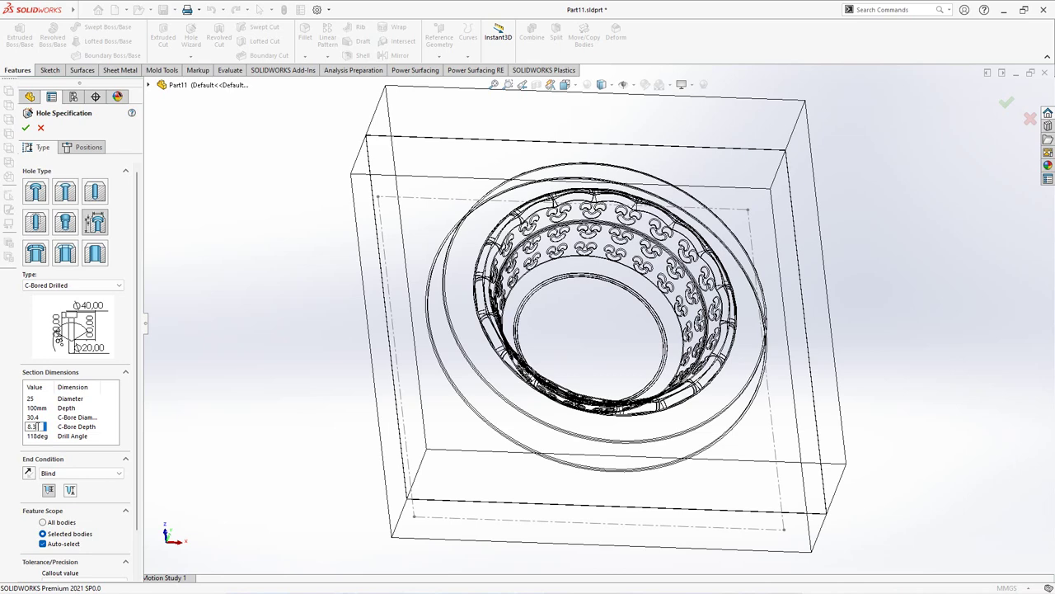
click(81, 473)
click(66, 488)
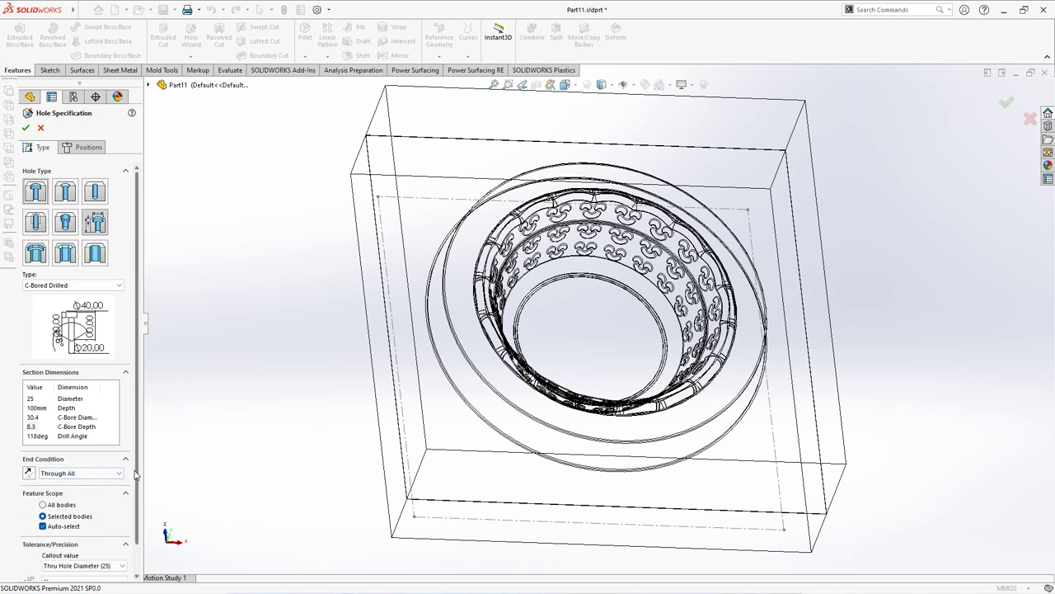
scroll(140, 512, down, 1)
Place the holes on the lower mold half's bottom face at the four corners of the construction rectangle and finish the feature
click(85, 147)
click(375, 235)
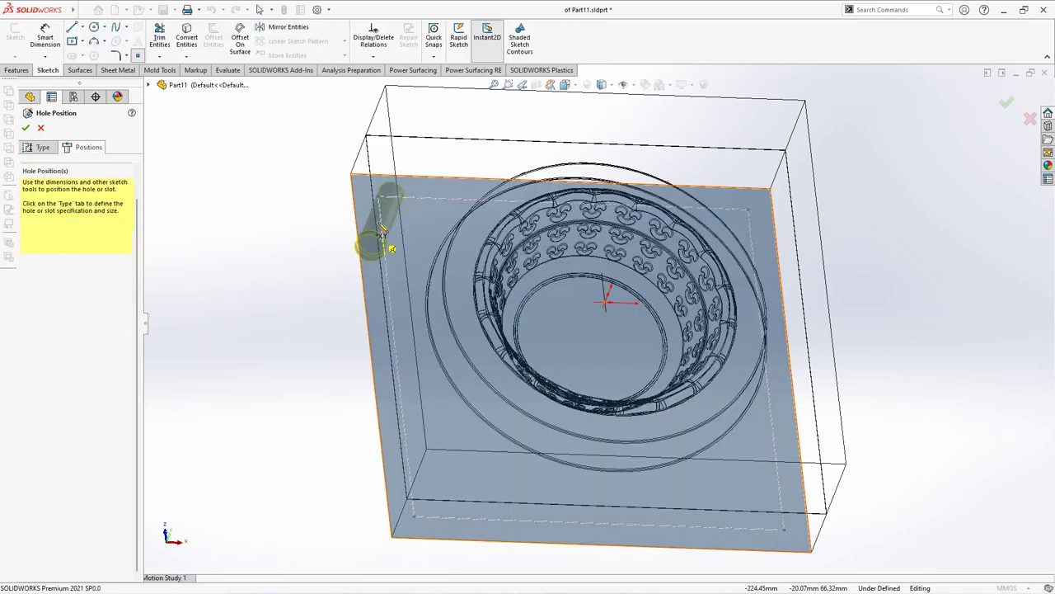
click(379, 195)
click(414, 515)
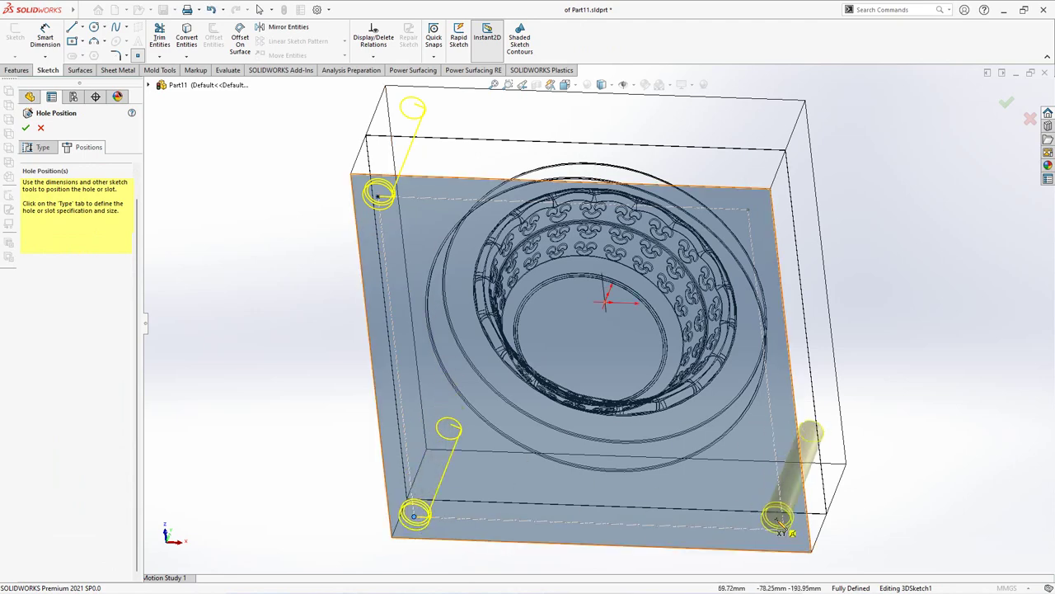
click(785, 530)
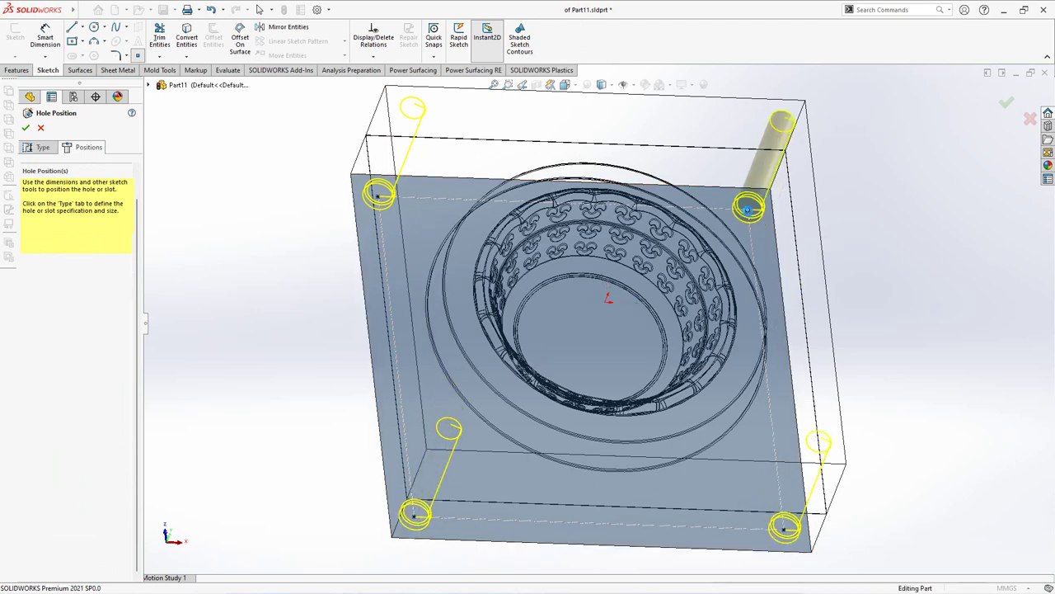
click(747, 208)
key(Return)
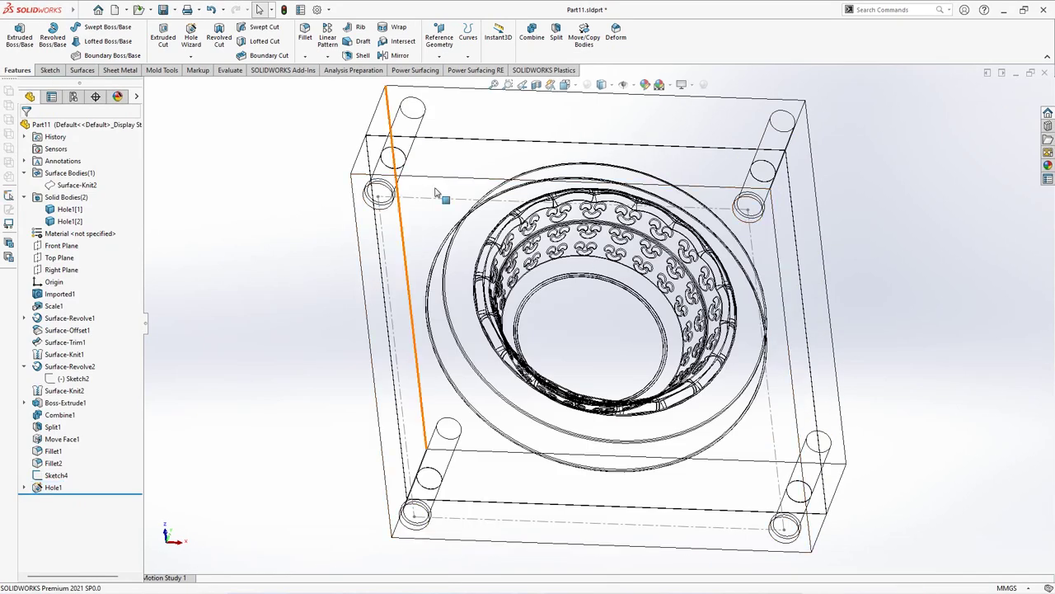
Switch the model display to shaded with edges
click(605, 86)
click(603, 100)
mouse_move(581, 144)
middle_down()
mouse_move(519, 240)
mouse_move(515, 272)
middle_up()
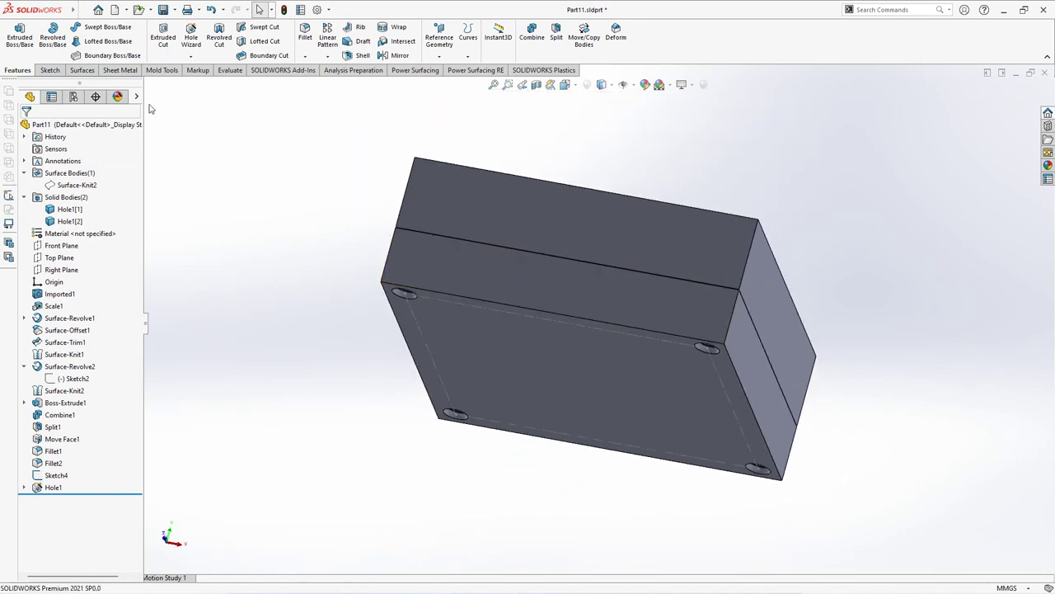
Measure the length of the upper mold half's vertical corner edge
click(229, 71)
click(84, 37)
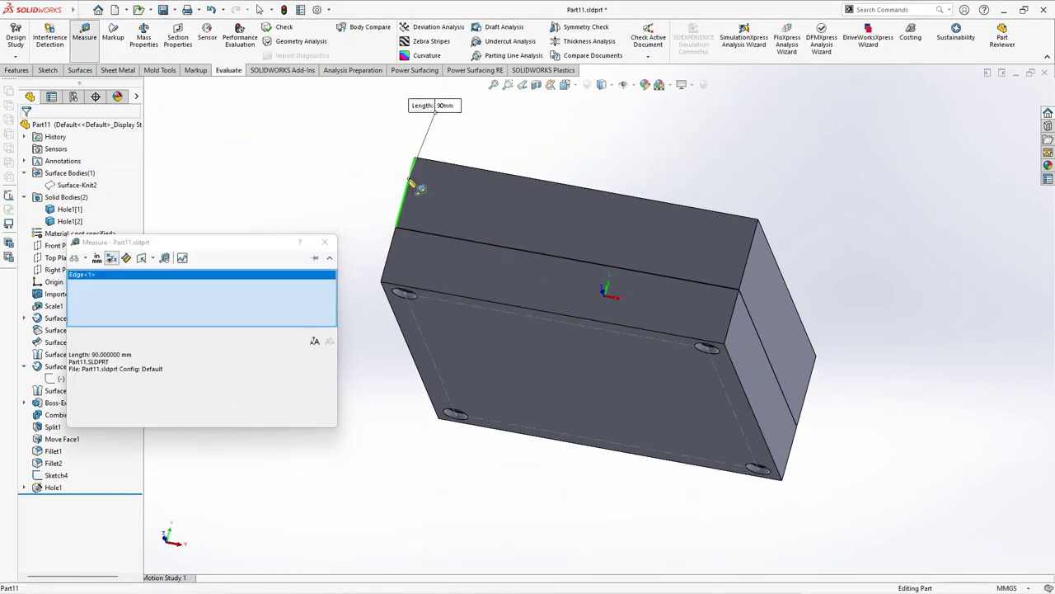
click(325, 242)
Hide the construction rectangle sketch and the lower mold half
click(488, 282)
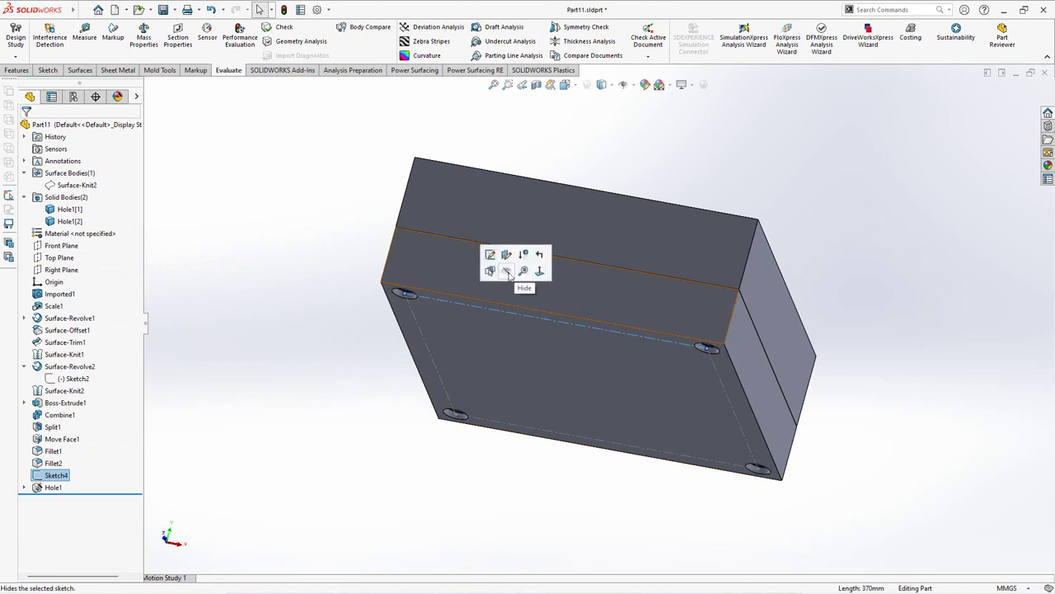
click(488, 284)
click(553, 247)
click(312, 232)
Set up a blind counterbored drilled hole with 28 mm diameter, 60 mm depth, 35 mm counterbore diameter and 52 mm counterbore depth
middle_drag(312, 232, 346, 187)
click(17, 71)
click(193, 48)
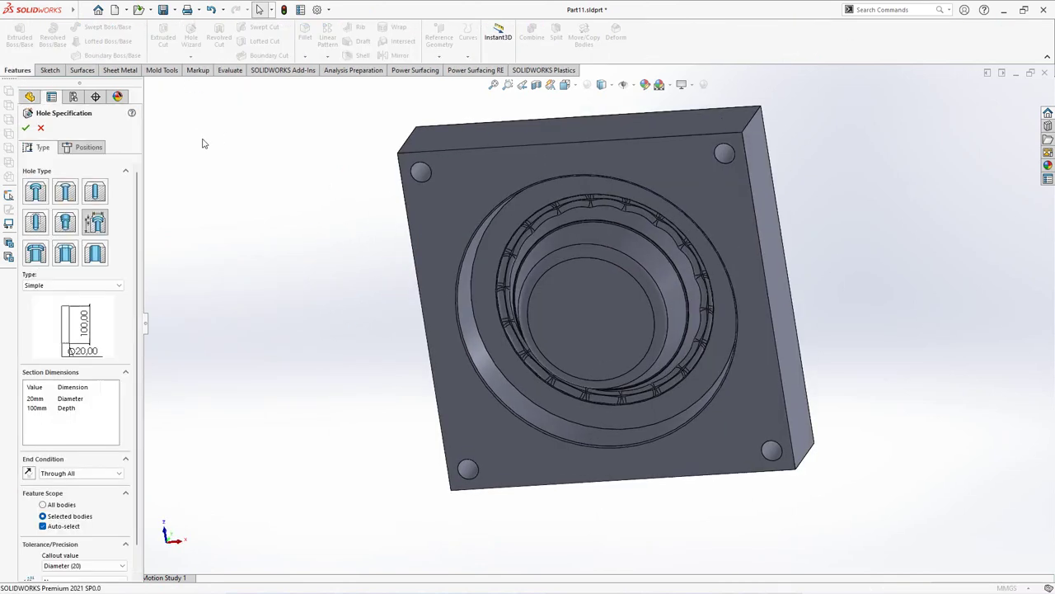
click(73, 289)
click(64, 343)
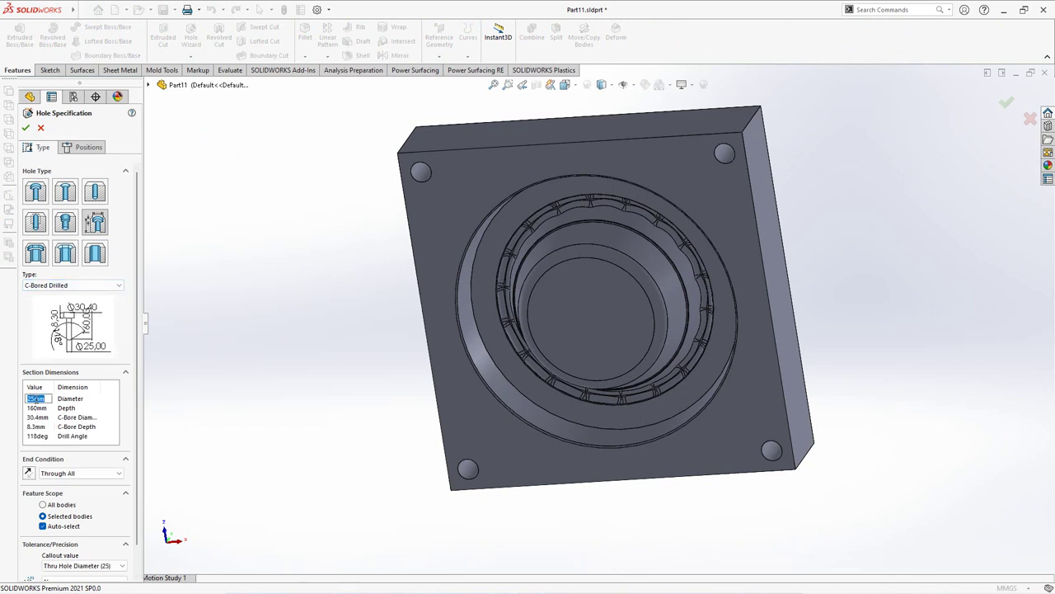
double_click(35, 408)
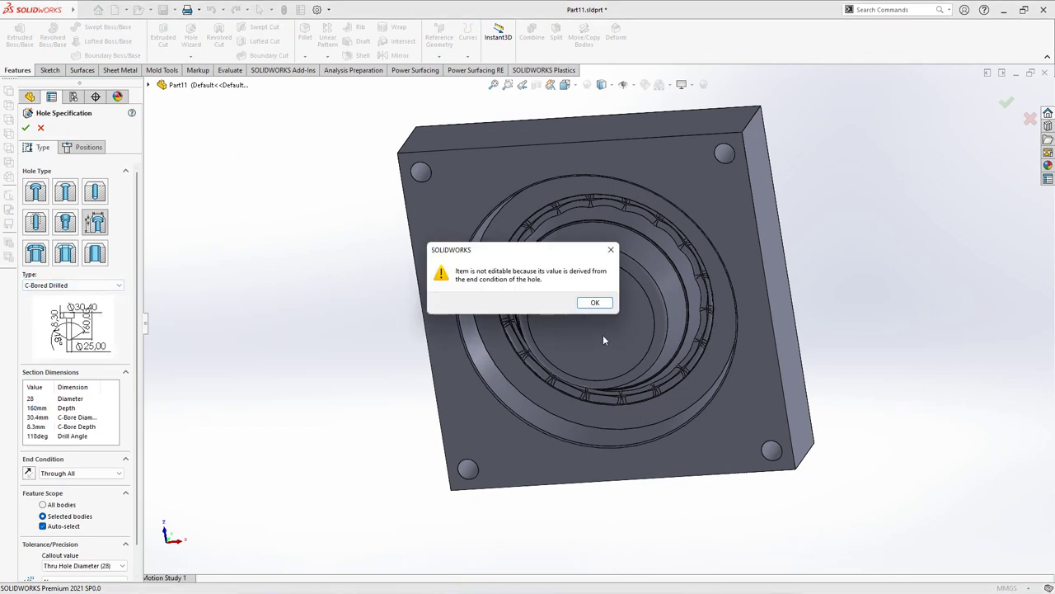
click(590, 302)
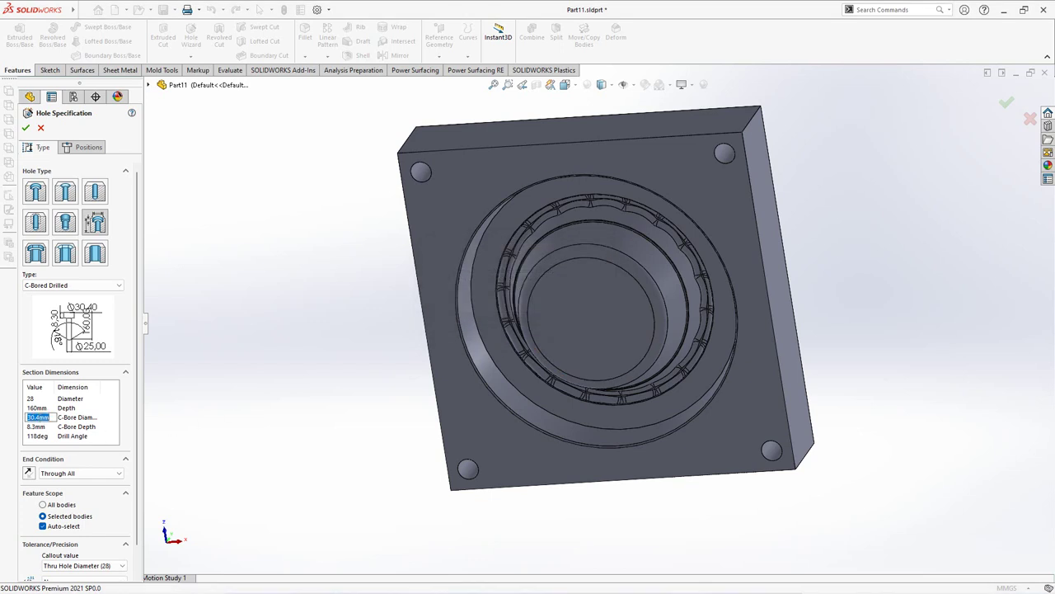
click(37, 427)
click(59, 474)
click(56, 483)
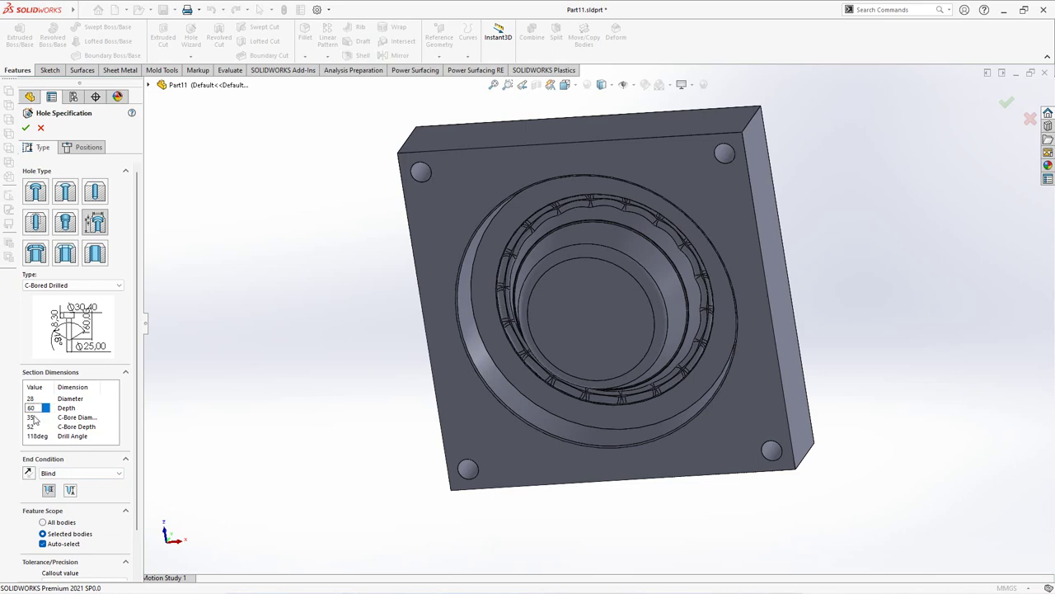
mouse_move(141, 440)
mouse_down()
mouse_move(139, 477)
mouse_move(135, 421)
mouse_up()
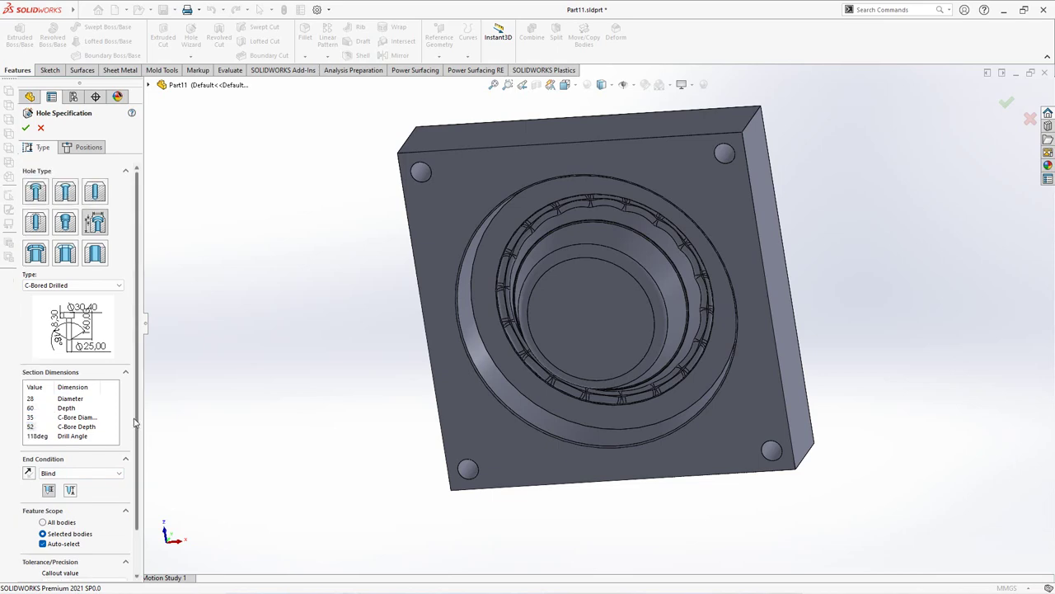
Place the counterbored holes on the upper mold half's parting face, centered on its four existing corner holes, and finish the feature
click(79, 148)
click(73, 246)
scroll(419, 202, down, 4)
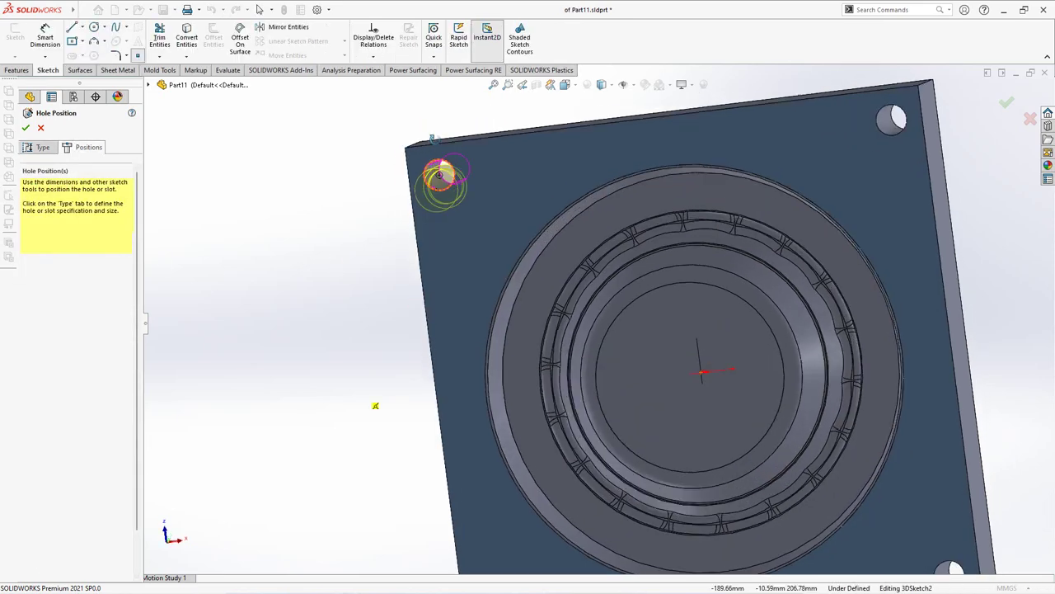
click(443, 171)
scroll(519, 495, down, 4)
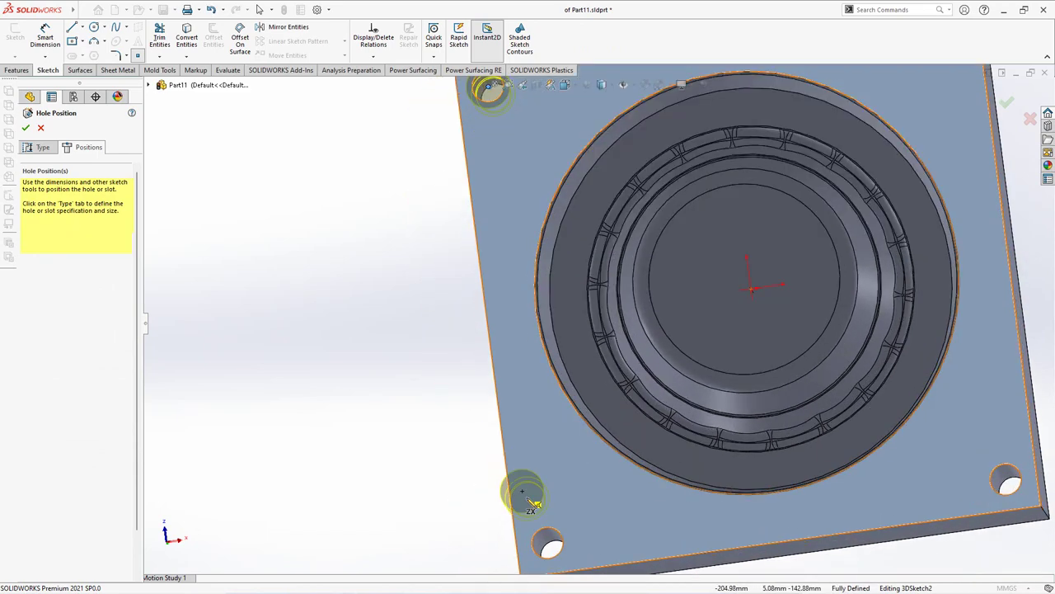
click(557, 544)
scroll(557, 545, up, 2)
scroll(766, 404, down, 4)
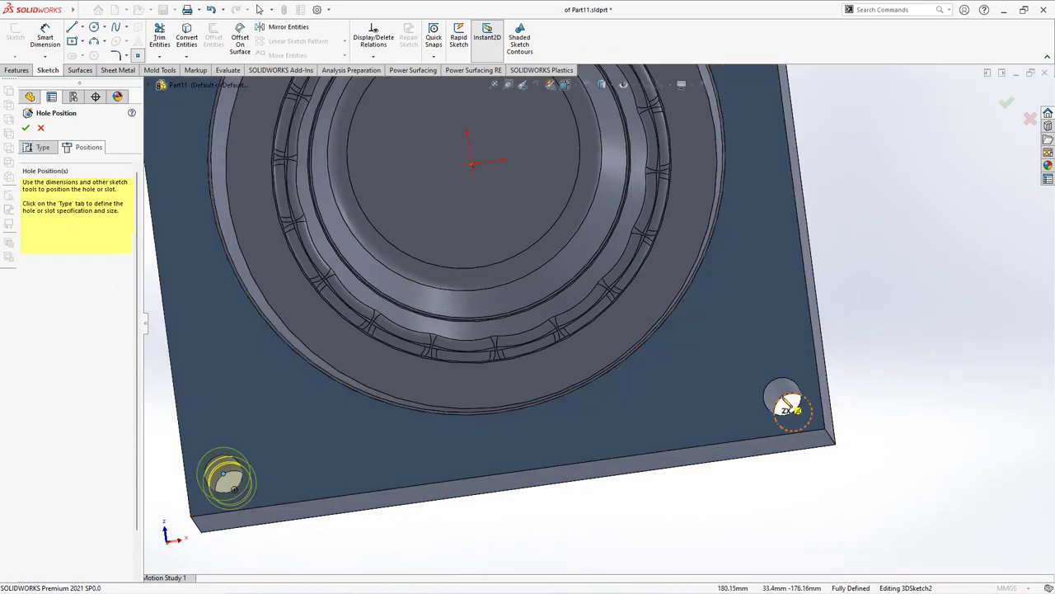
click(783, 396)
scroll(697, 189, up, 5)
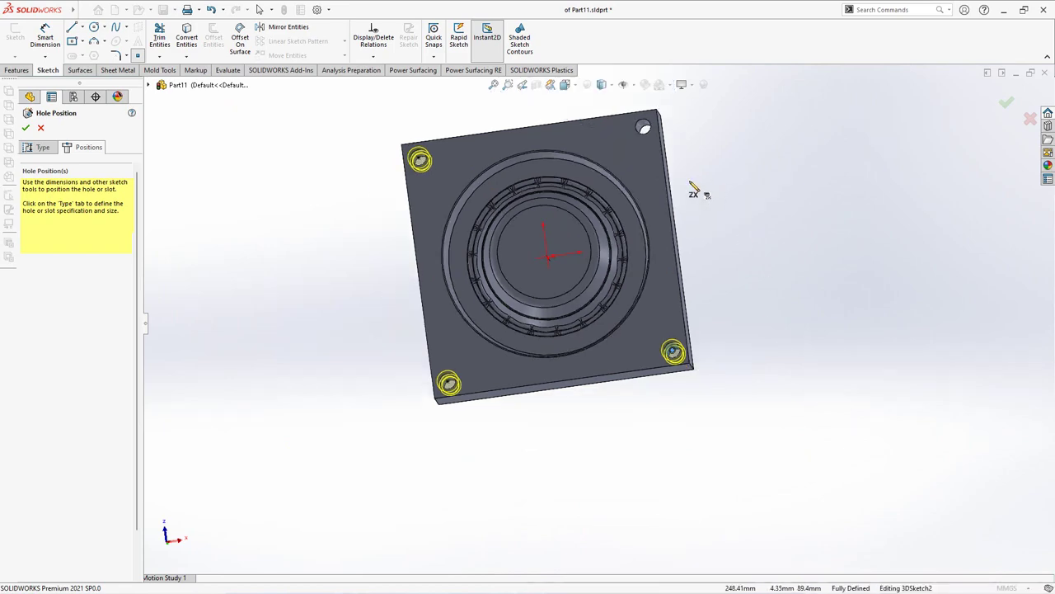
scroll(654, 140, down, 4)
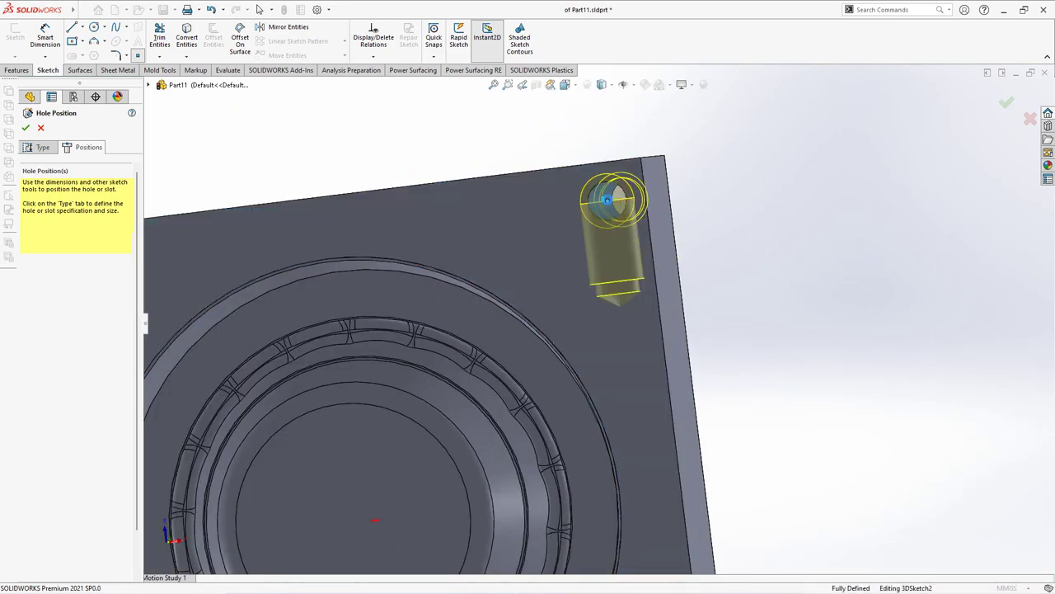
click(731, 230)
Show the hidden lower mold half again together with the upper half
scroll(725, 236, up, 5)
middle_drag(631, 331, 629, 322)
middle_drag(622, 212, 520, 335)
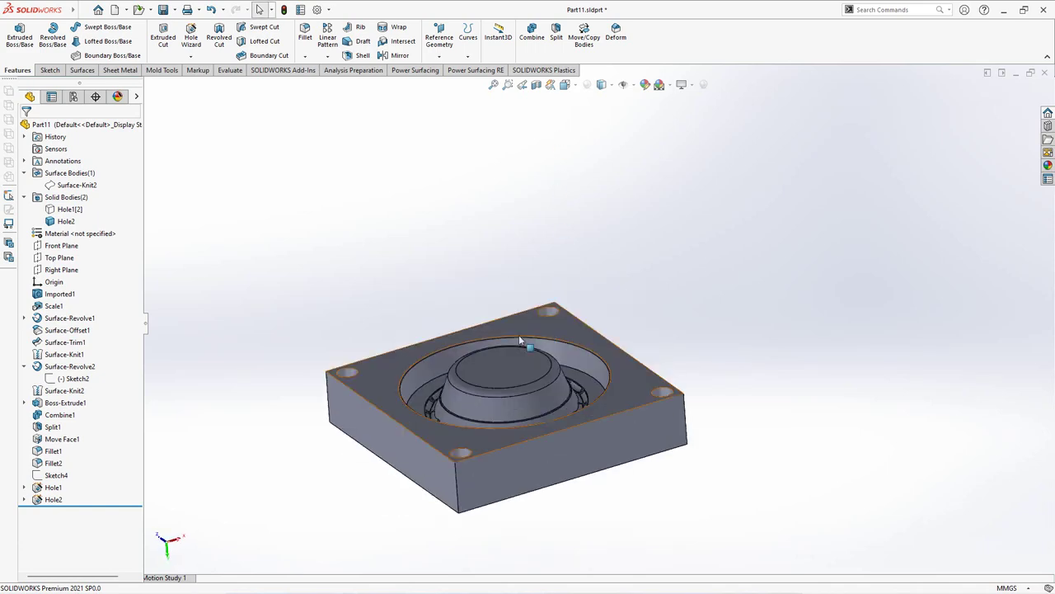
click(71, 209)
click(61, 191)
middle_drag(264, 210, 285, 233)
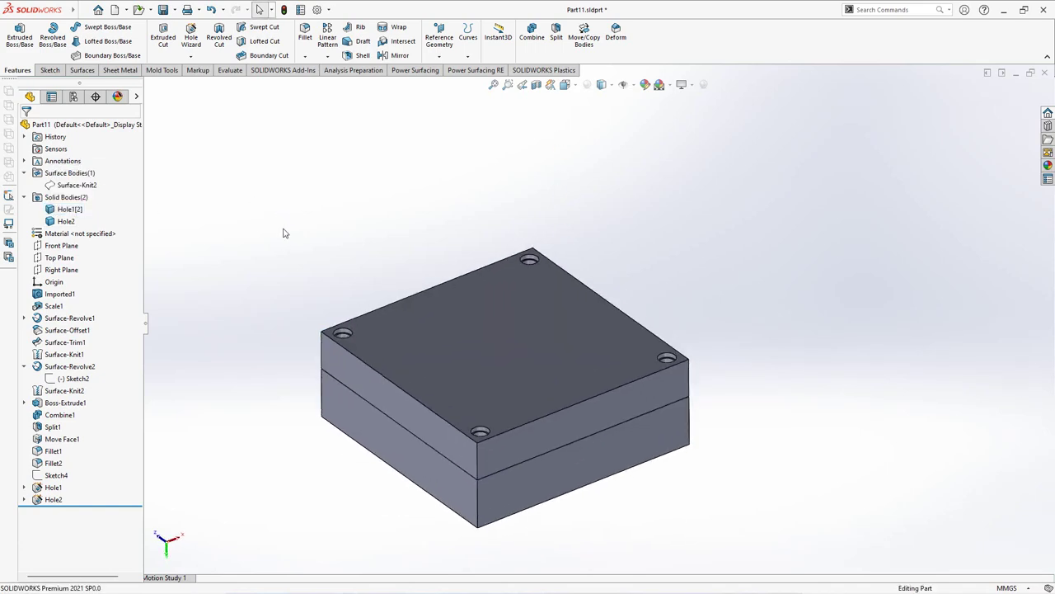
Switch the display to wireframe and open the choice of standard view orientations
scroll(306, 444, down, 2)
scroll(306, 441, up, 1)
click(601, 86)
click(603, 162)
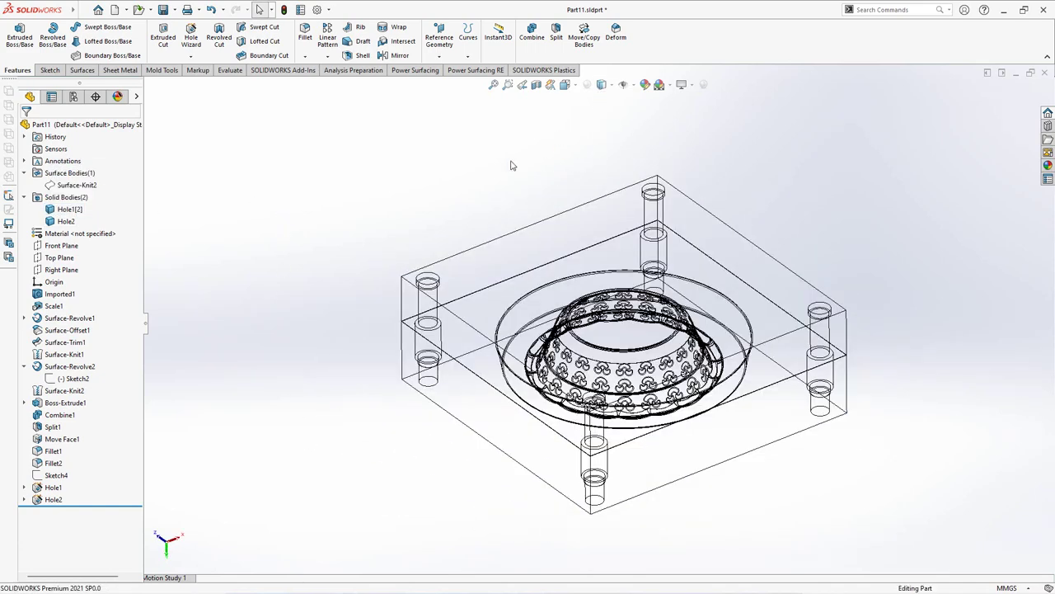
click(565, 85)
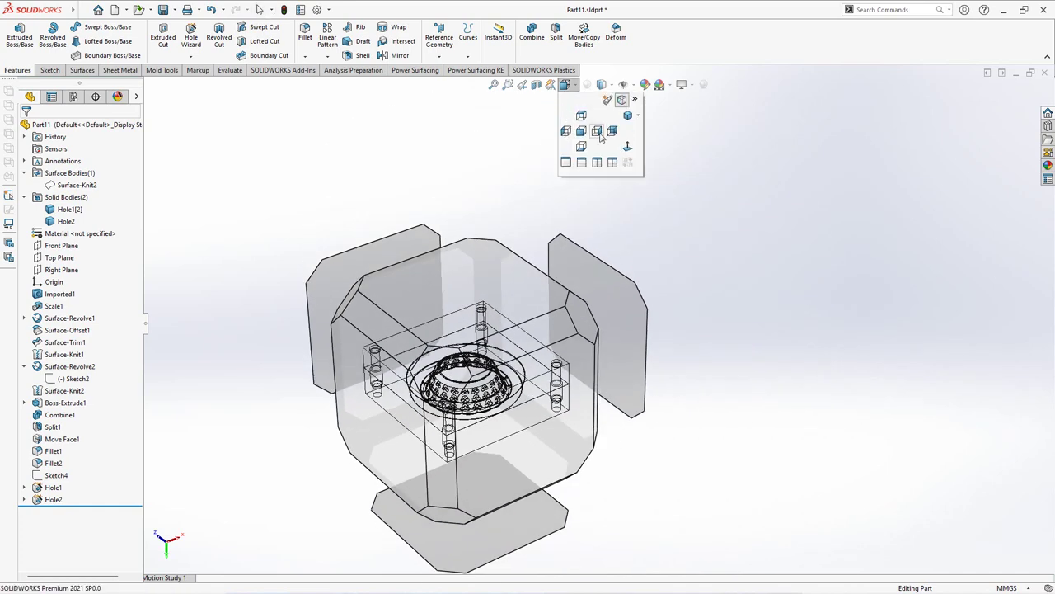